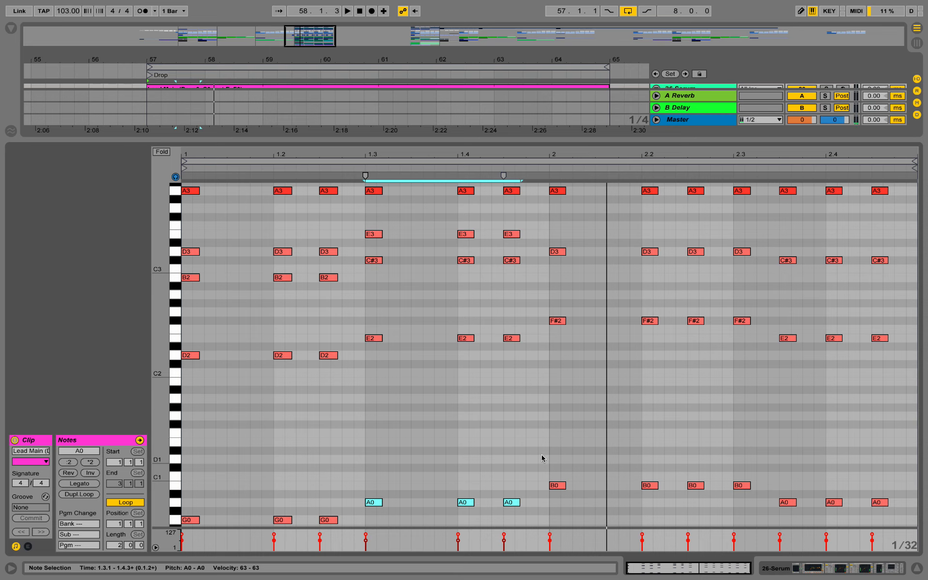
Step: Transpose the first three B0 notes of bar 2 up two octaves to B2
drag(544, 444, 722, 498)
key(shift+Up)
key(shift+Up)
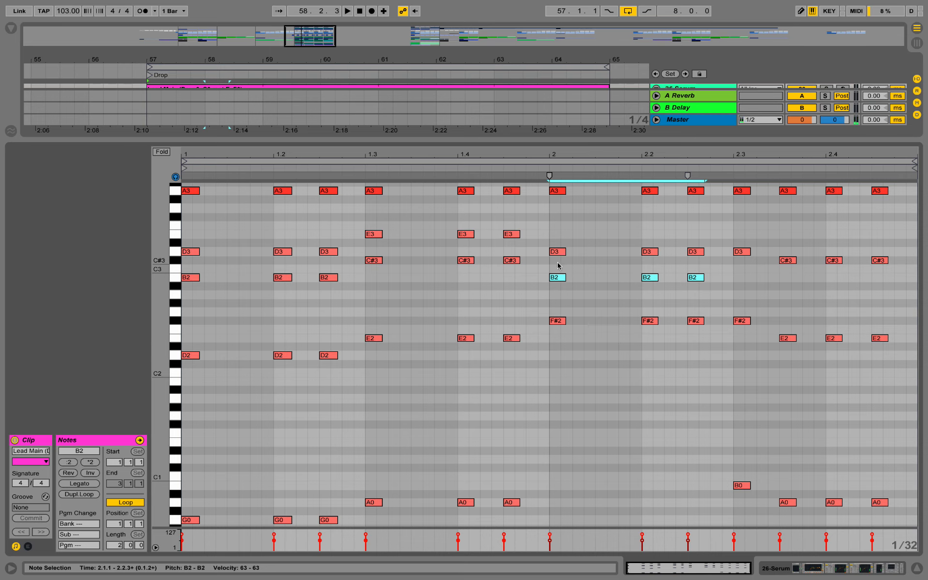
Step: Transpose the first three F#2 notes of bar 2 up an octave to F#3 and select the chord on beat 2.1
drag(554, 298, 701, 348)
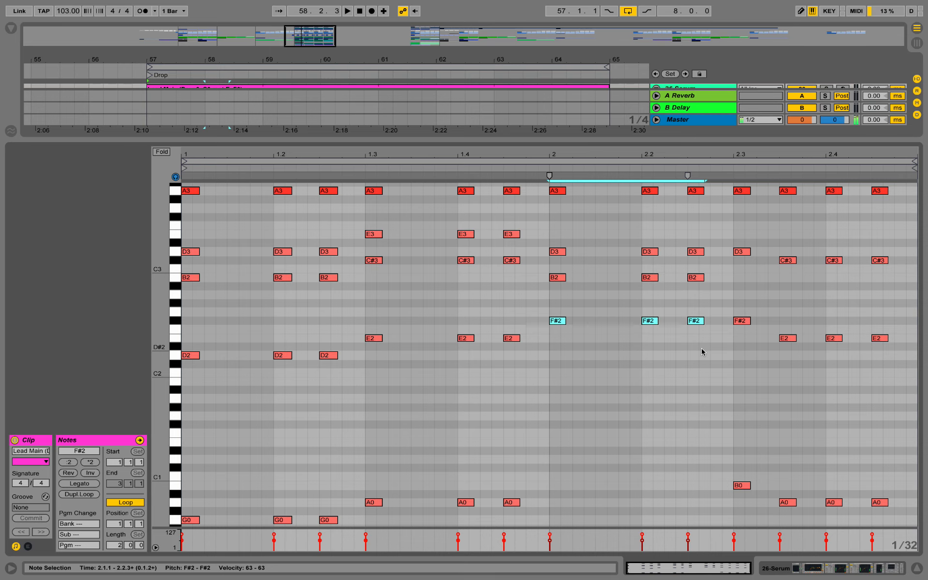
key(shift+Up)
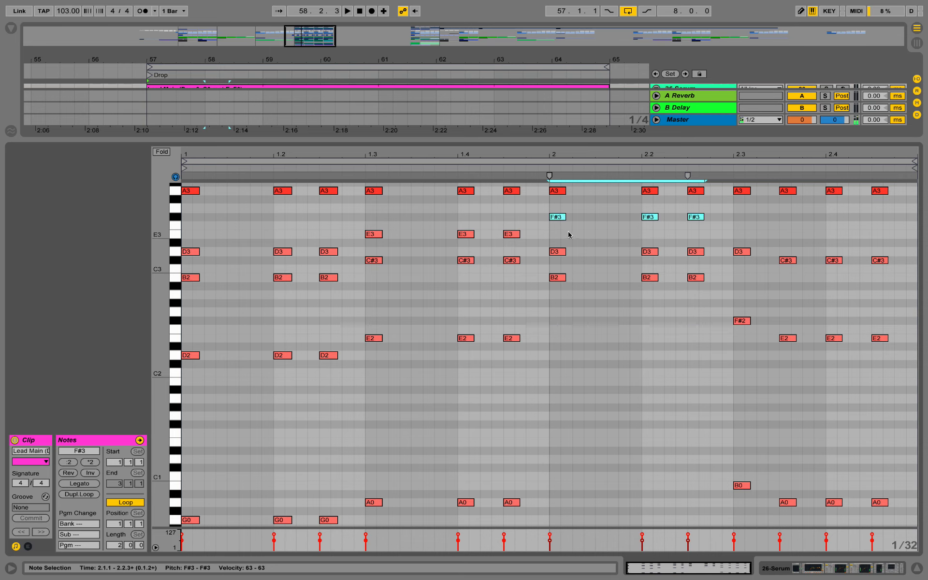
scroll(589, 241, up, 1)
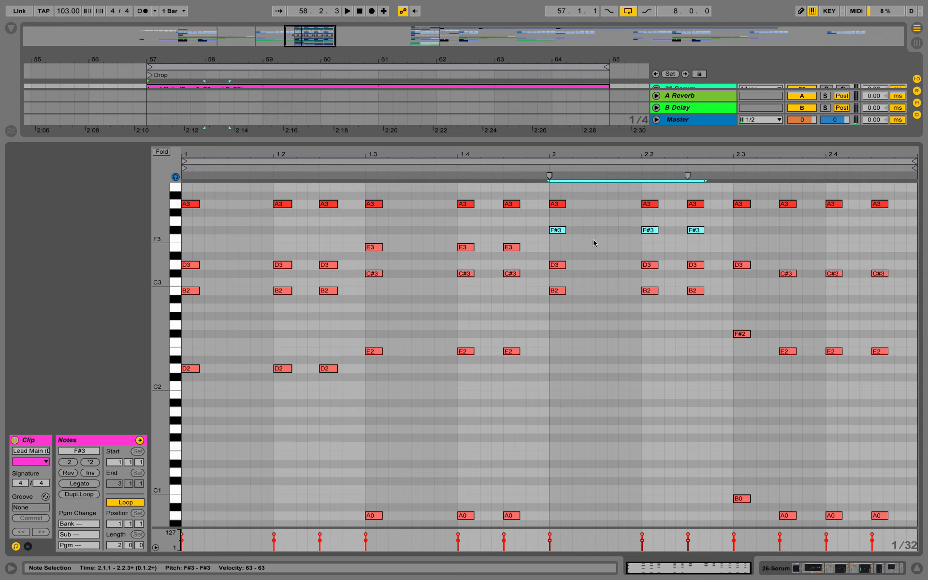
drag(598, 294, 556, 196)
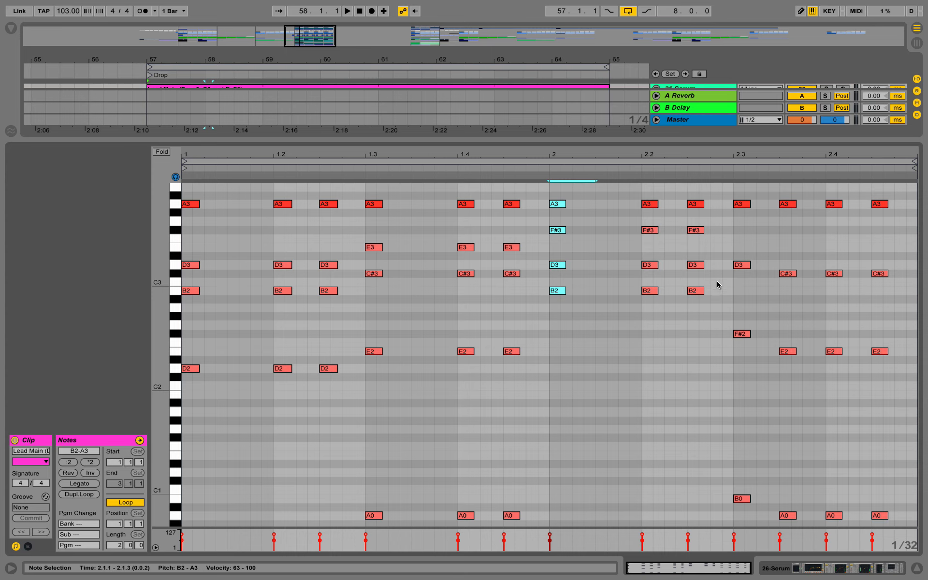
Step: Move the three B2 notes in bar 2 down two octaves to B0
drag(726, 290, 495, 310)
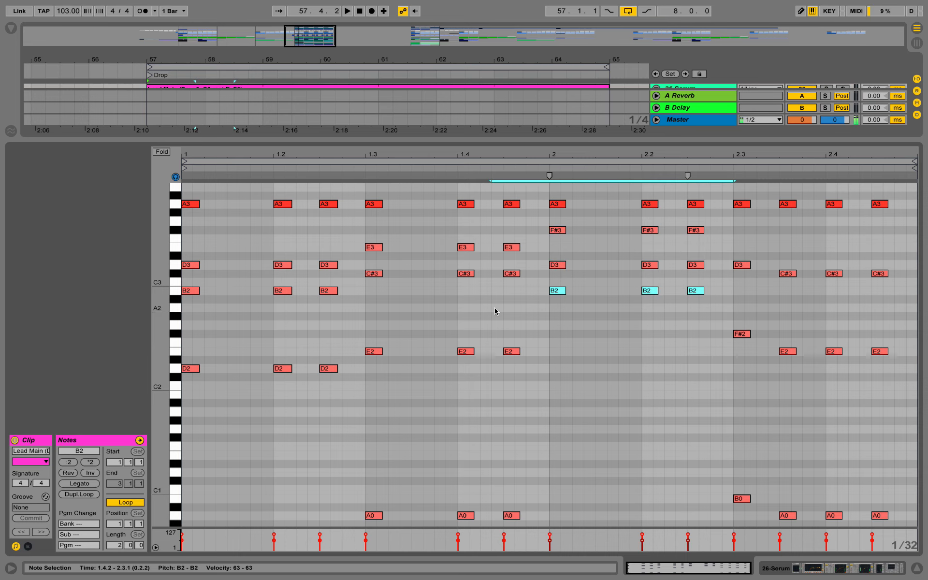
key(shift+Down)
key(shift+Down)
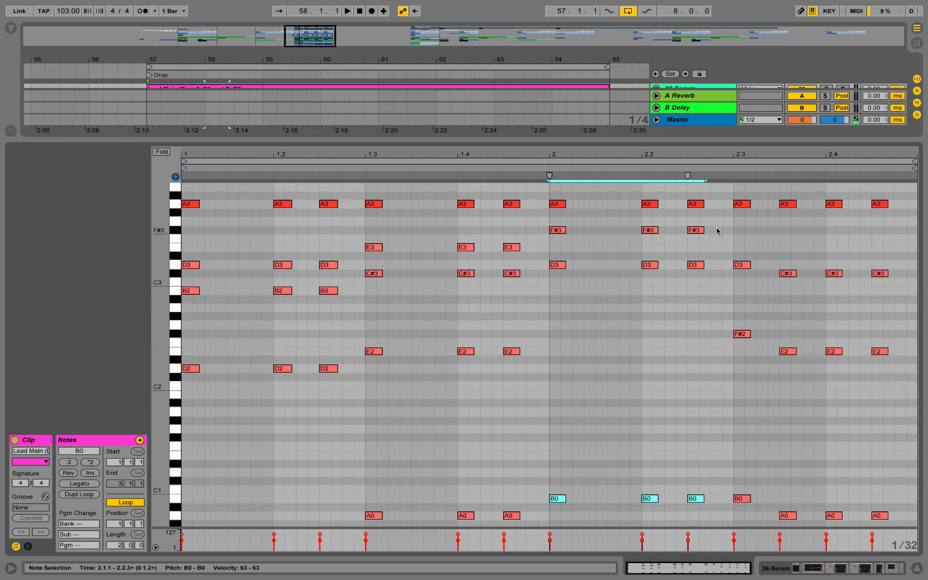
Step: Return the three F#3 notes in bar 2 to F#2 and audition the chord progression
drag(717, 230, 541, 231)
key(shift+Down)
key(shift+Down)
key(shift+Up)
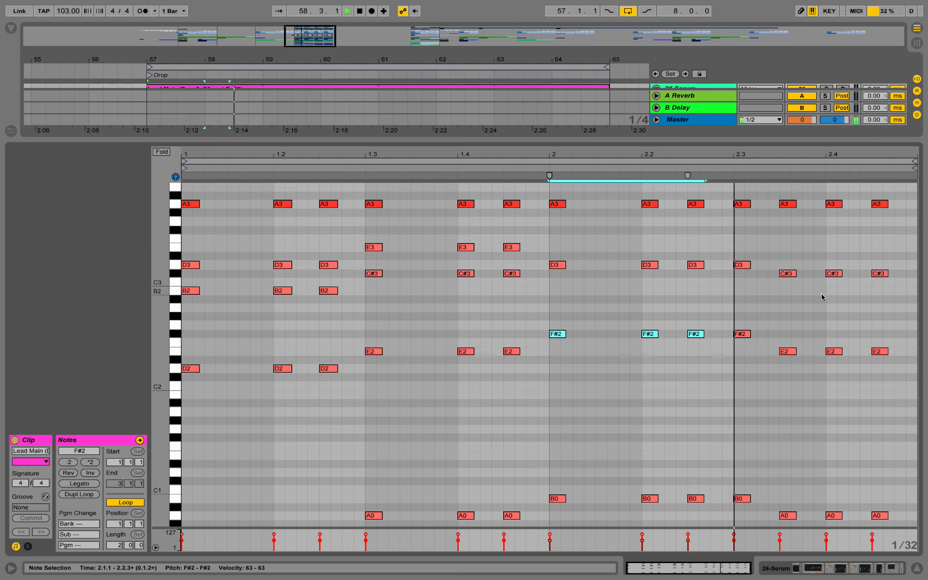
key(space)
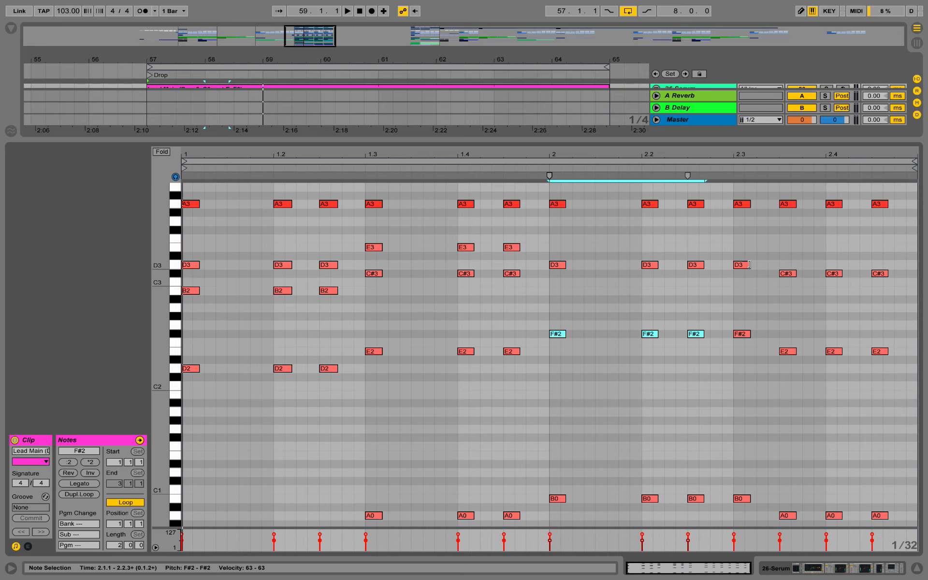
Step: Show the start of the 26 Serum track's device chain and solo that track
click(853, 565)
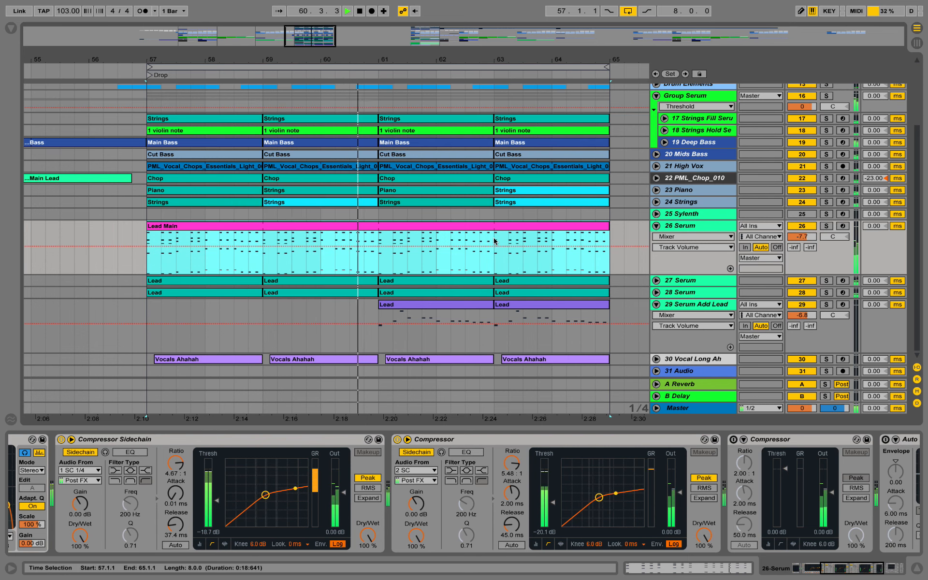
click(823, 567)
drag(824, 567, 804, 567)
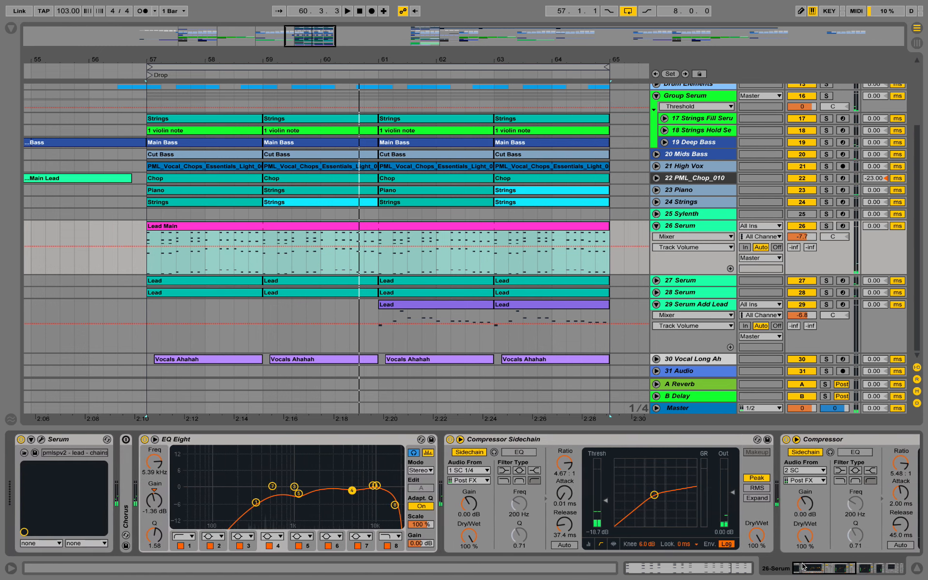
click(827, 227)
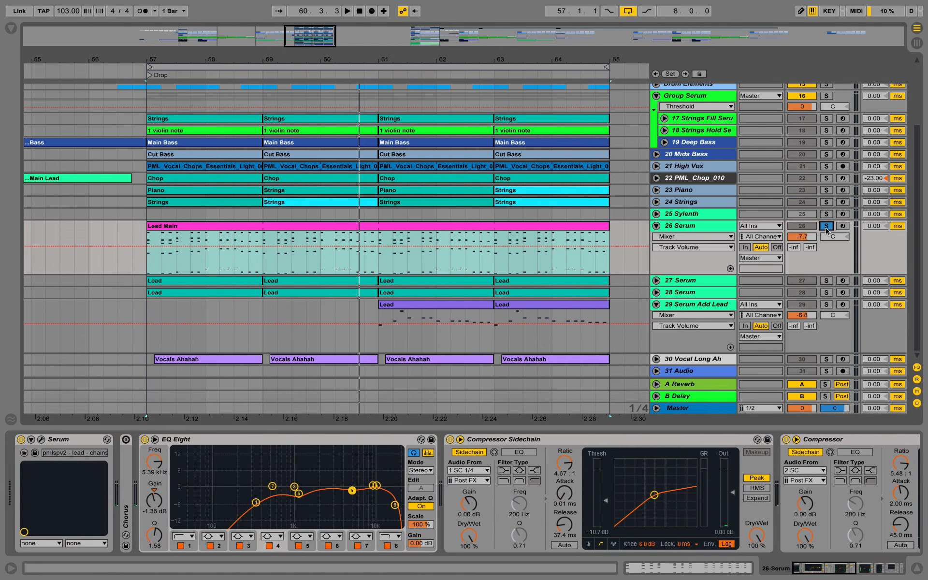
Step: Open the Serum synth of the 26 Serum track and play the drop to hear the lead on its own
click(42, 440)
drag(346, 51, 522, 75)
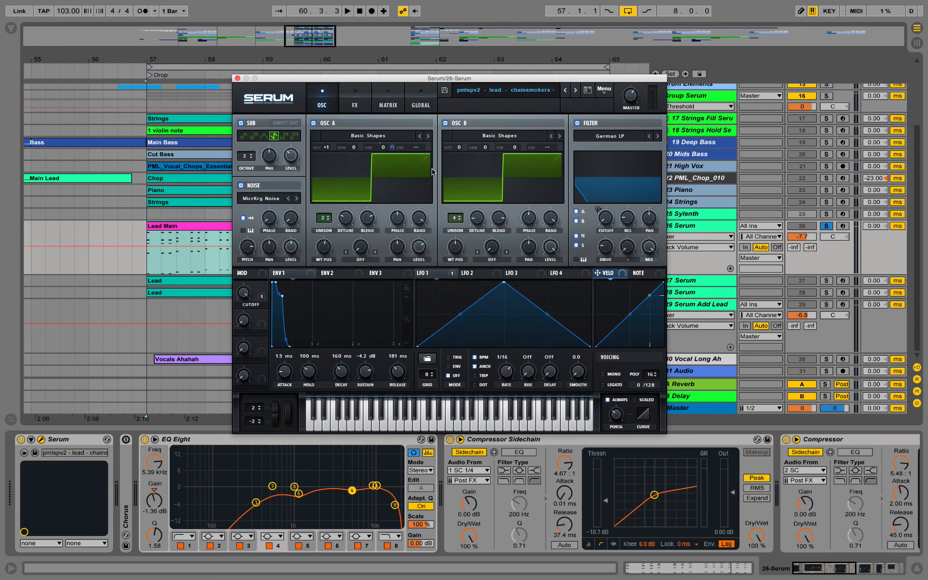
key(space)
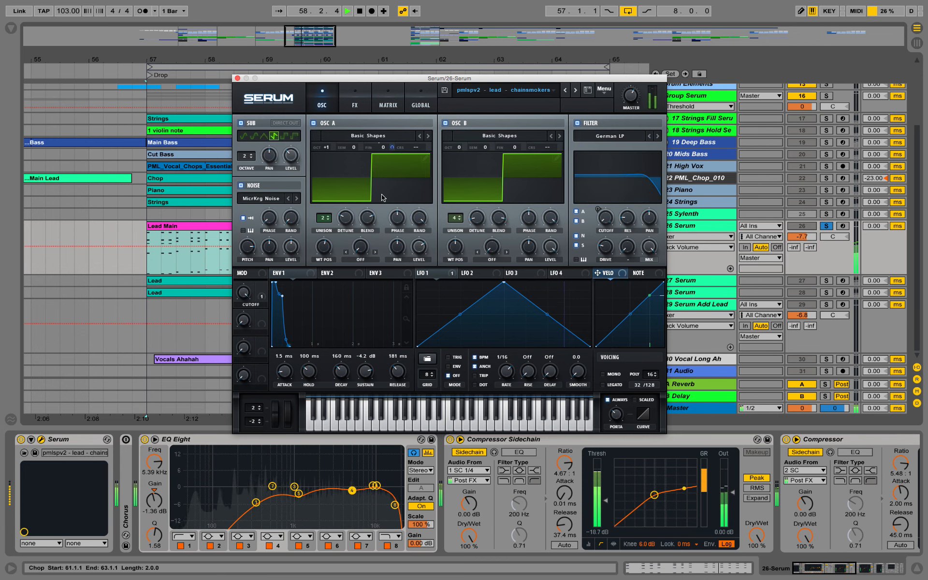
key(space)
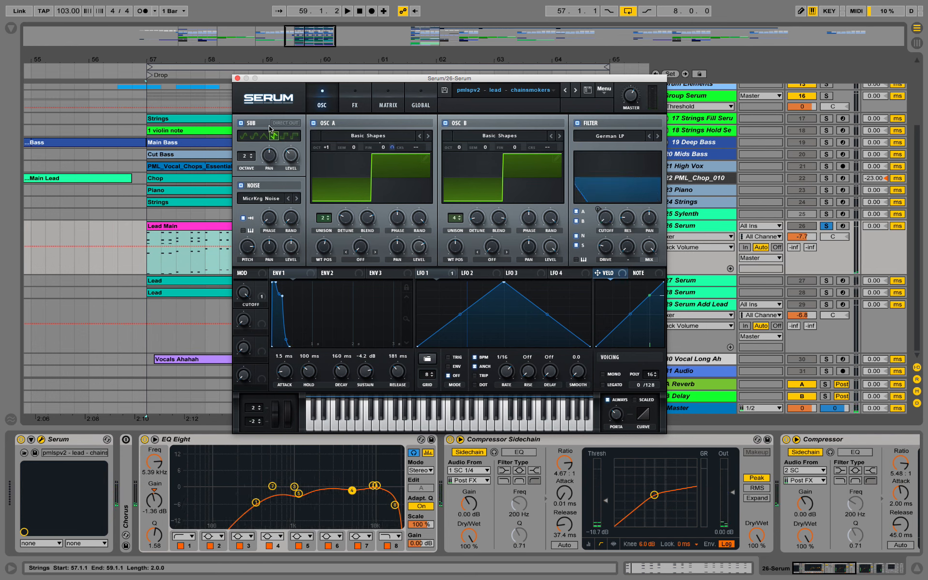
Step: Disable Osc A, Osc B and Noise in Serum and audition the Sub oscillator alone
click(313, 124)
click(445, 124)
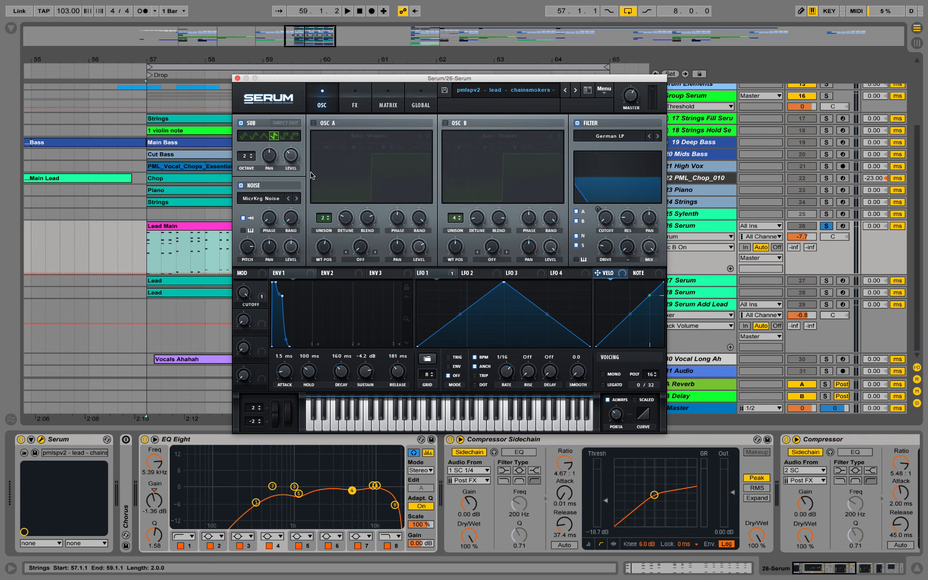
click(241, 186)
key(space)
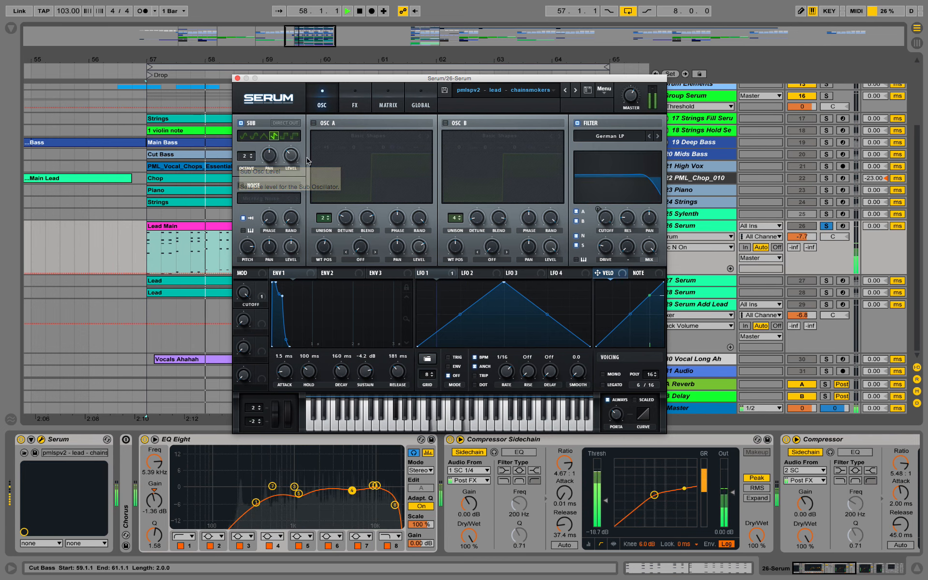
key(space)
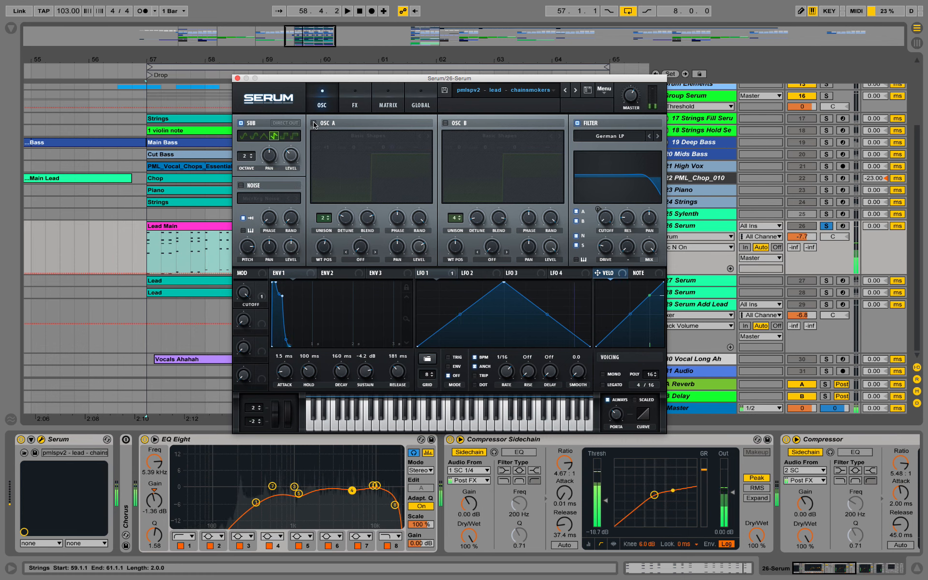
Step: Enable Osc A in Serum and audition it together with the Sub oscillator
click(313, 123)
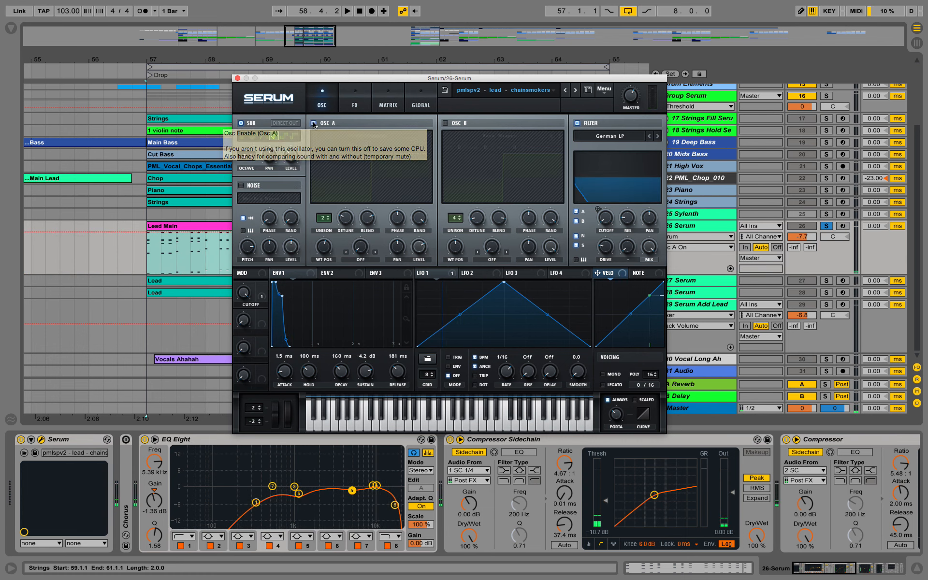
click(314, 124)
key(space)
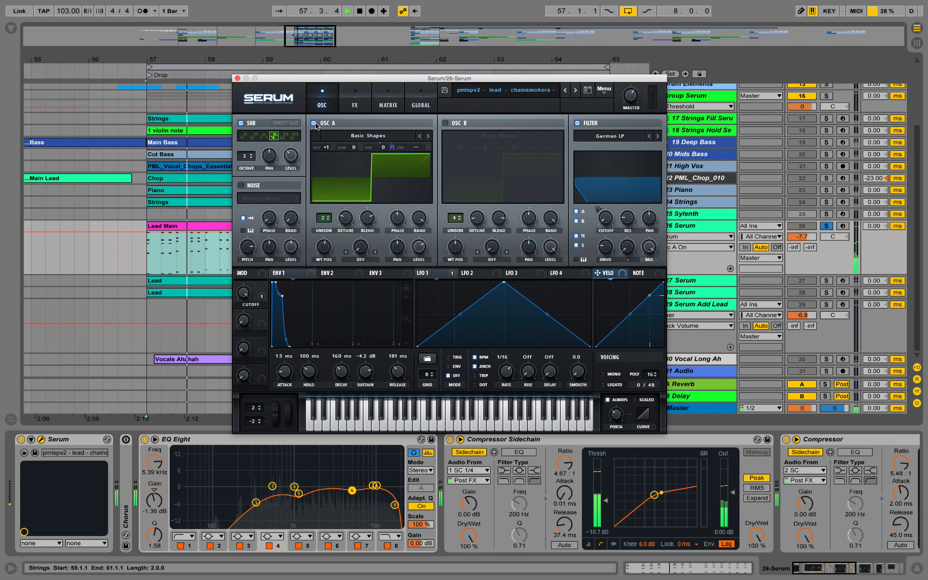
key(space)
Step: Enable Osc B, audition the layered oscillators, and check the unison detune of Osc B and Osc A
click(447, 124)
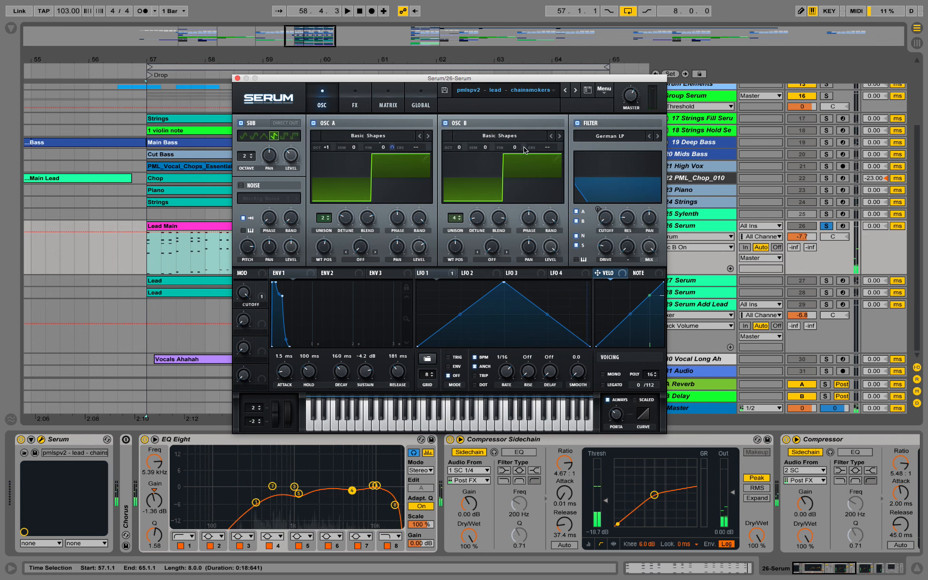
key(space)
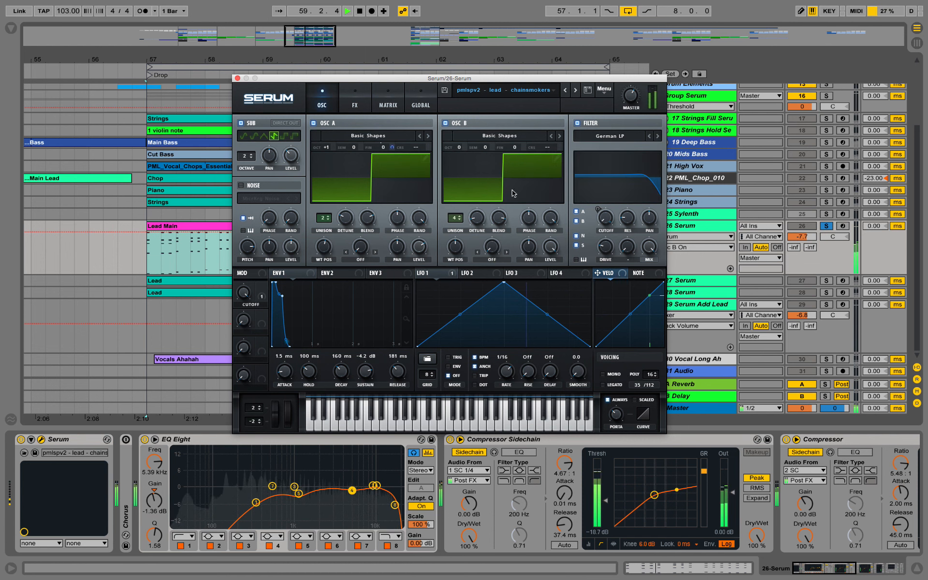
click(476, 221)
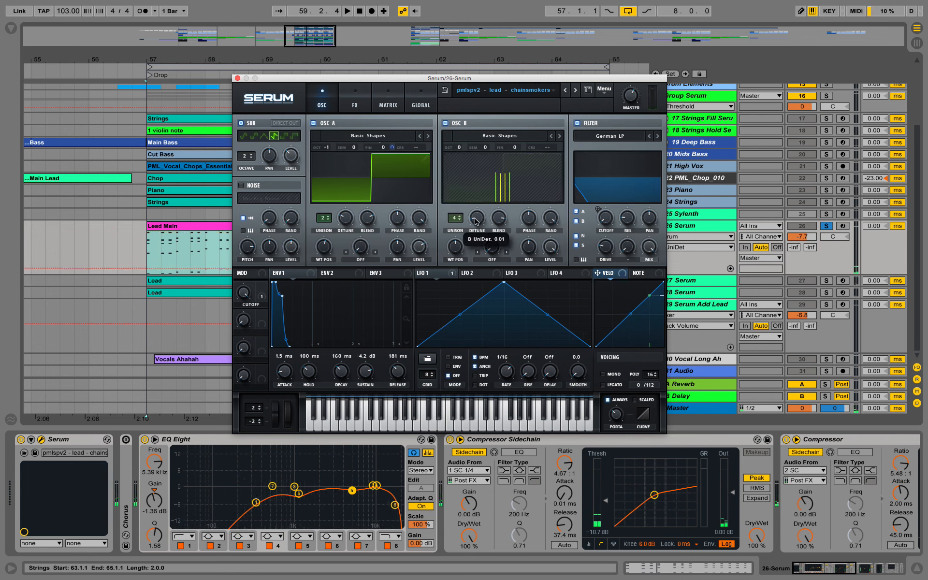
drag(348, 226, 343, 221)
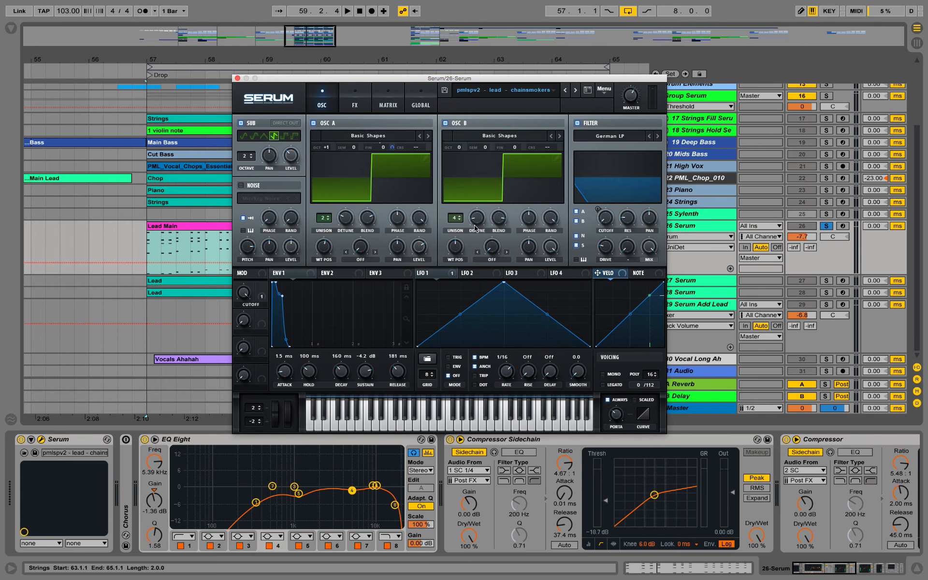
Step: Enable the Noise oscillator and isolate it during playback by disabling Sub, Osc A and Osc B
click(242, 186)
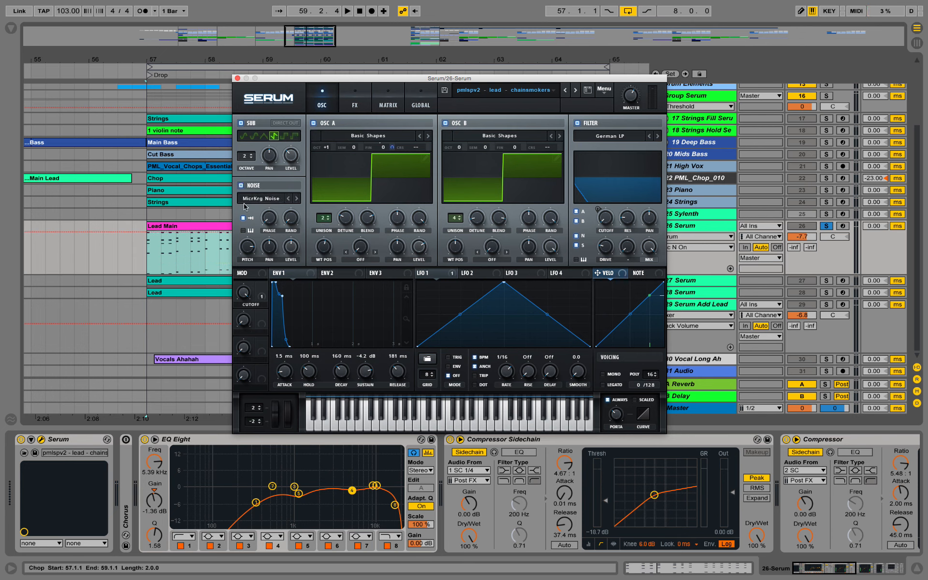
key(space)
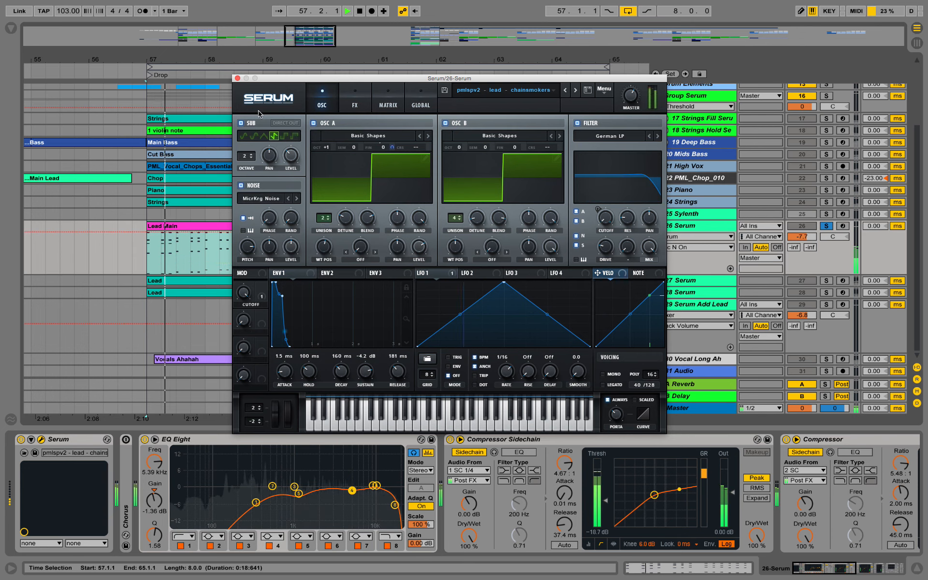
click(242, 123)
click(314, 123)
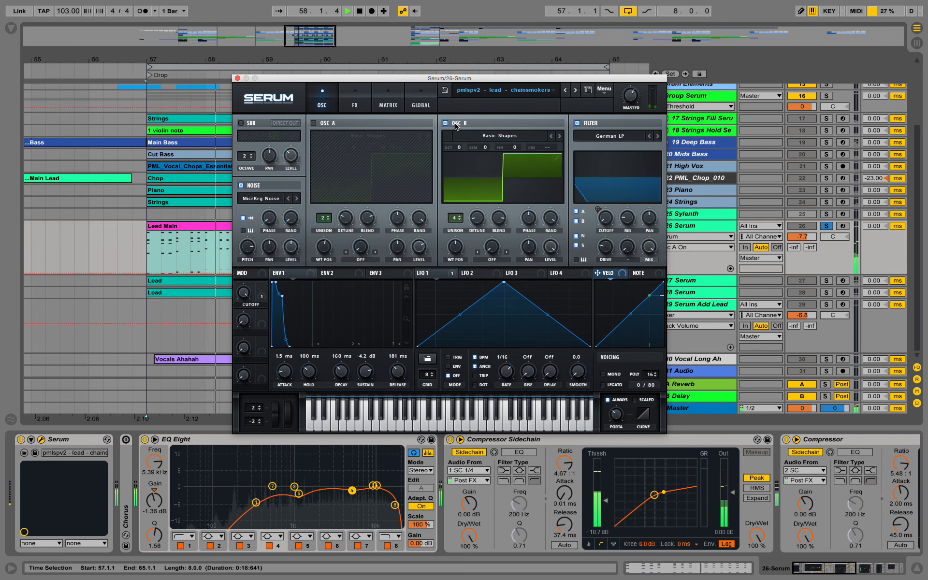
click(445, 123)
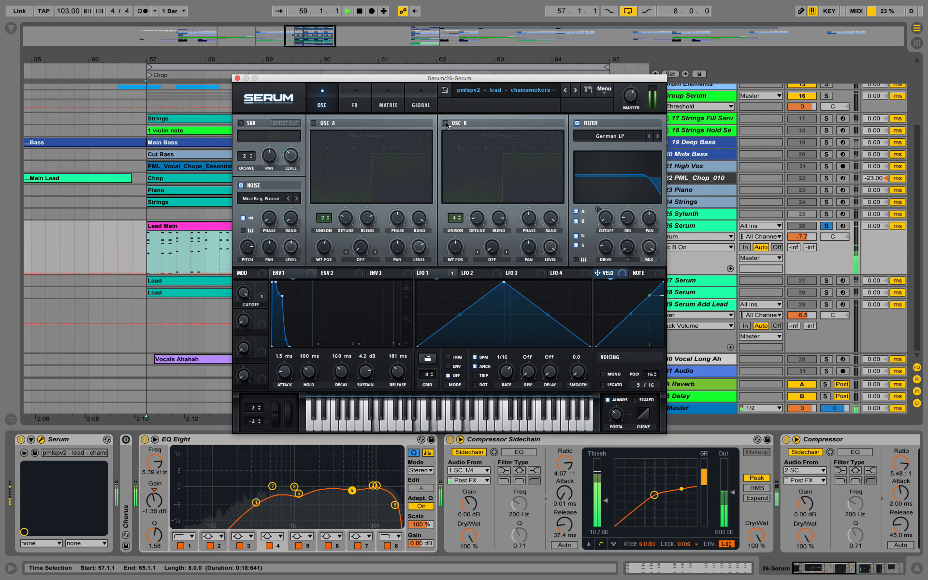
Step: Re-enable Osc B, Osc A and Sub in Serum and listen to the full lead sound
click(445, 123)
click(314, 123)
click(241, 123)
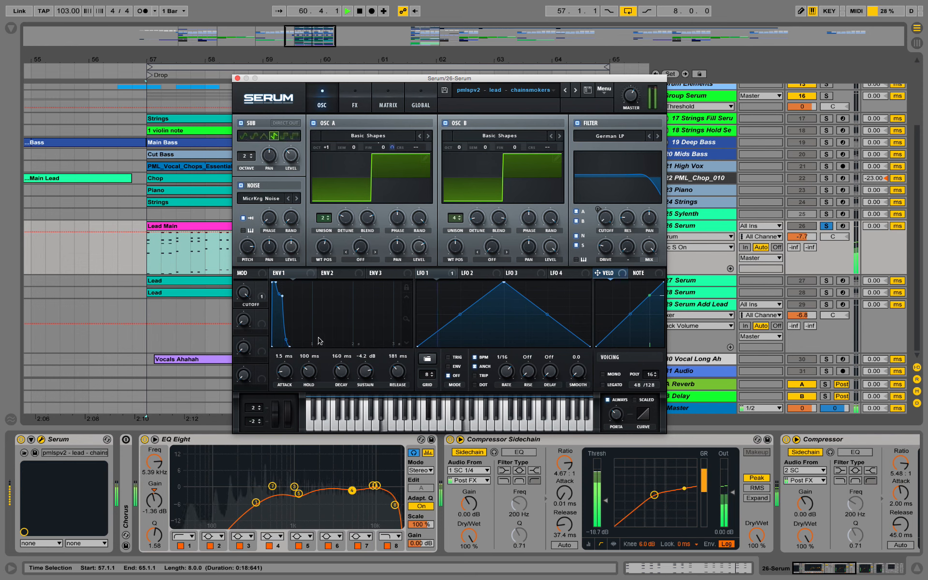
key(space)
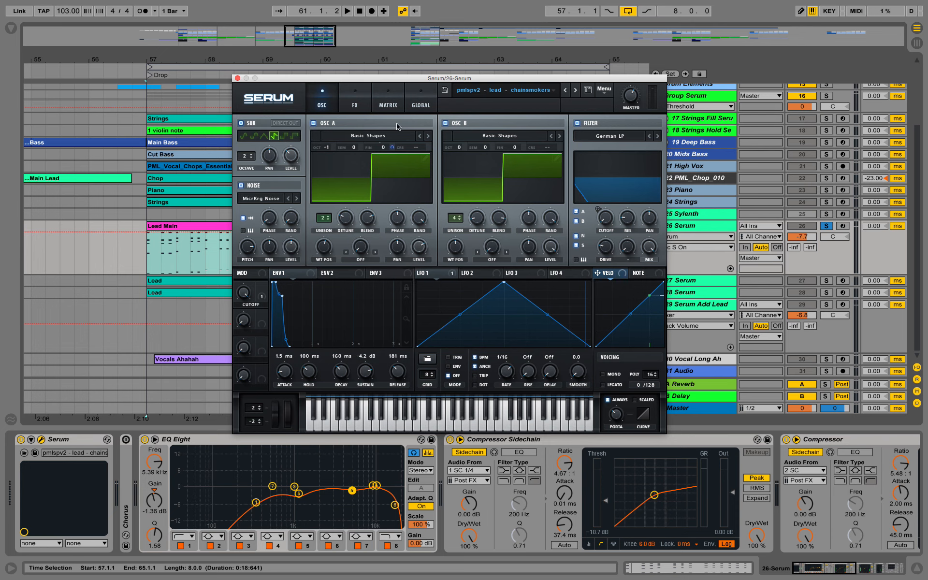
Step: Review Serum's effects page, return to the oscillator page and close the synth window
click(358, 102)
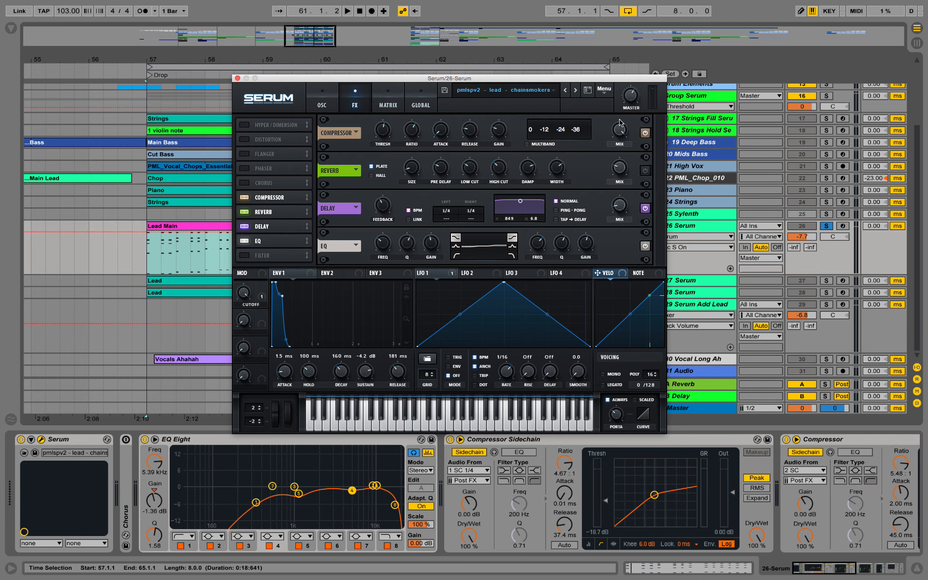
click(322, 102)
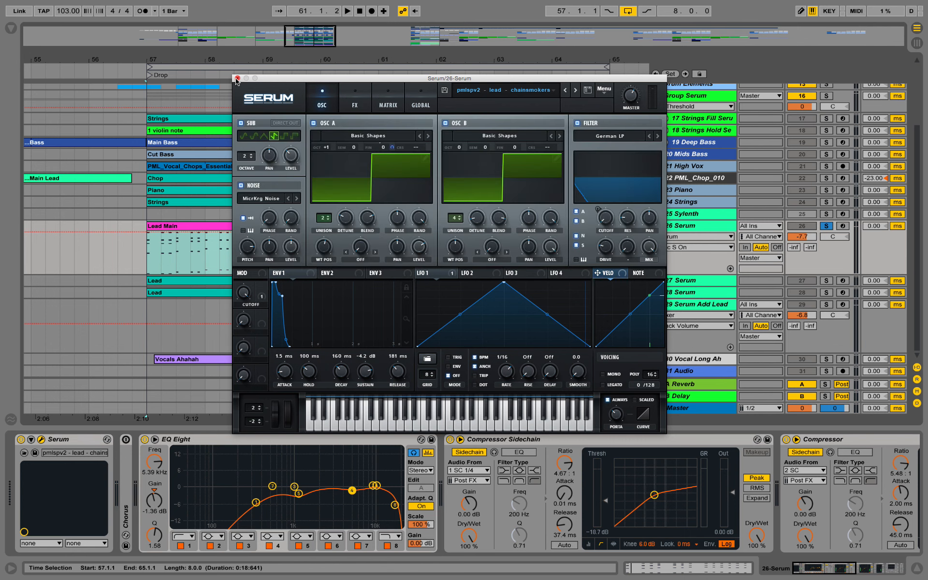
key(super+alt+p)
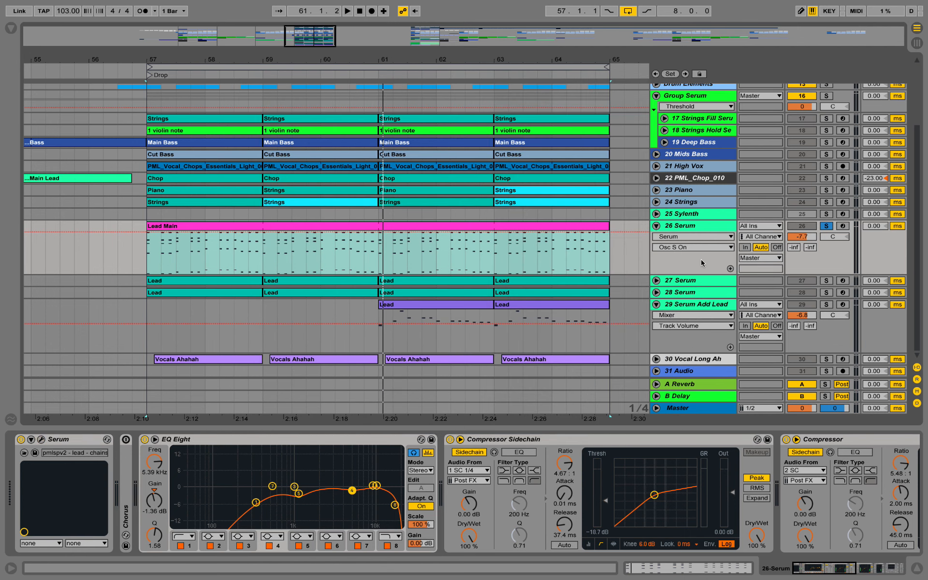
Step: Unfold the 27 Serum track in the arrangement and open the Lead Main clip
click(656, 280)
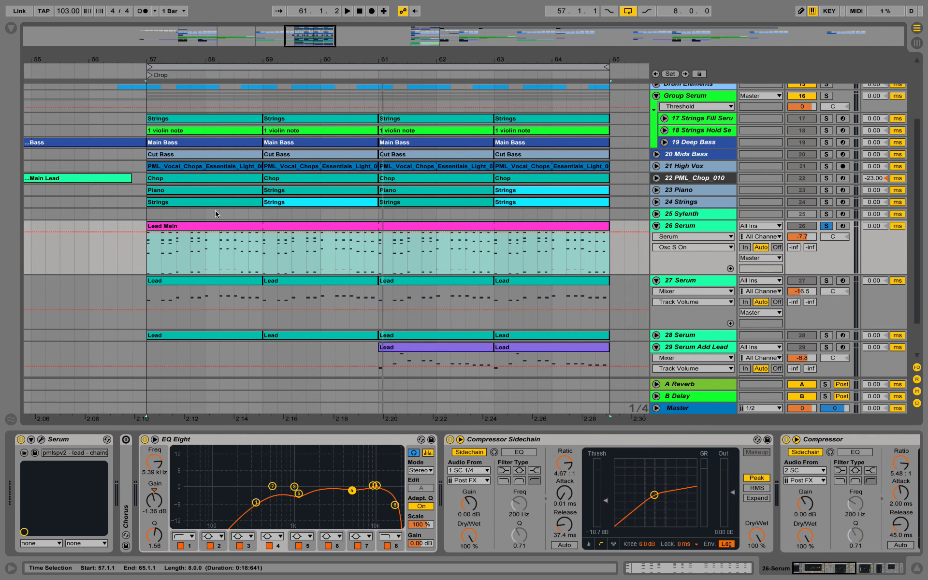
double_click(199, 226)
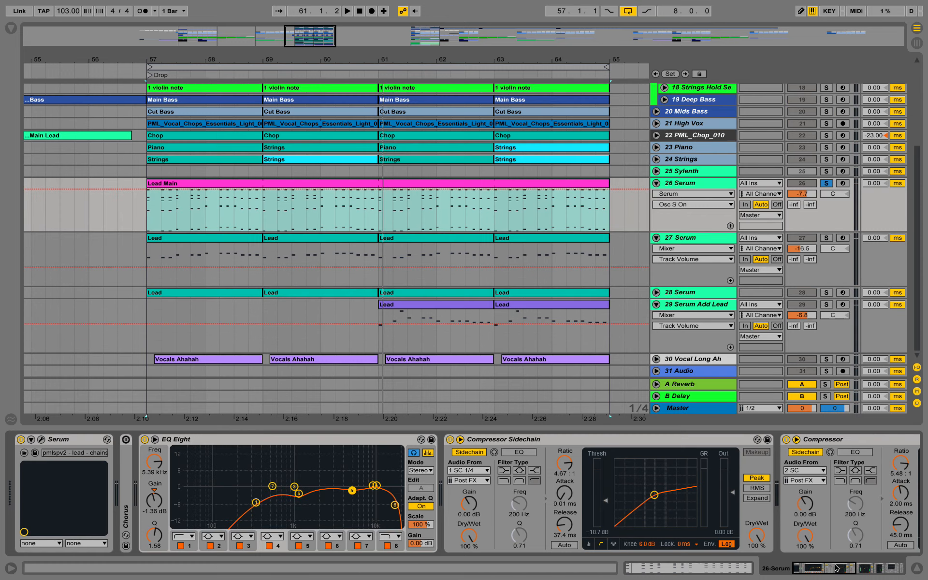
Step: Solo the 27 Serum track, inspect the notes of its first Lead clip, return to its devices and play it
click(839, 569)
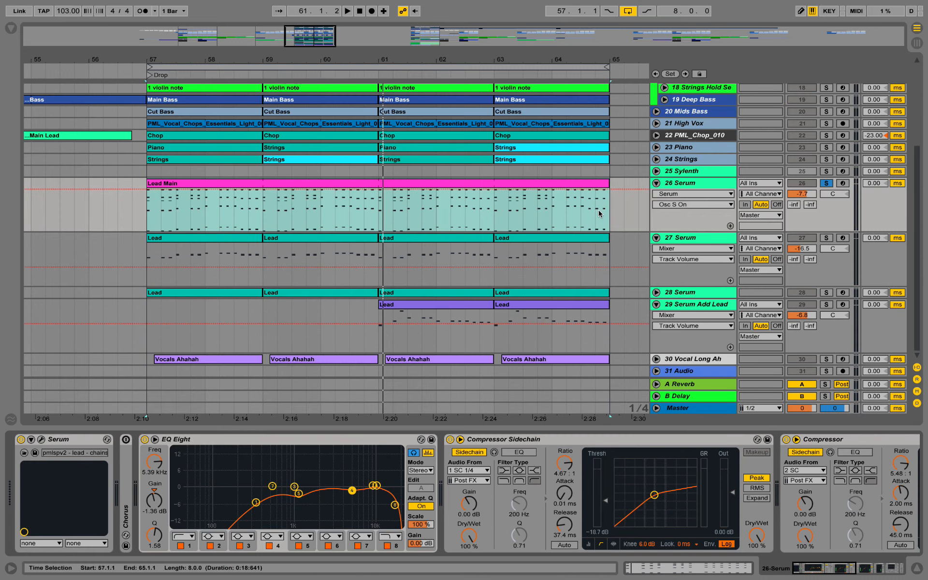
click(826, 239)
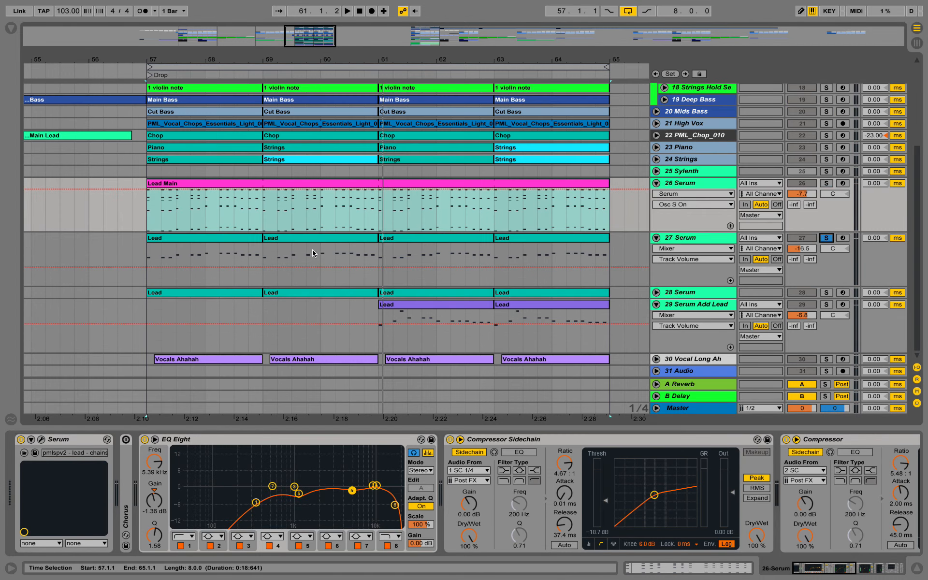
double_click(189, 242)
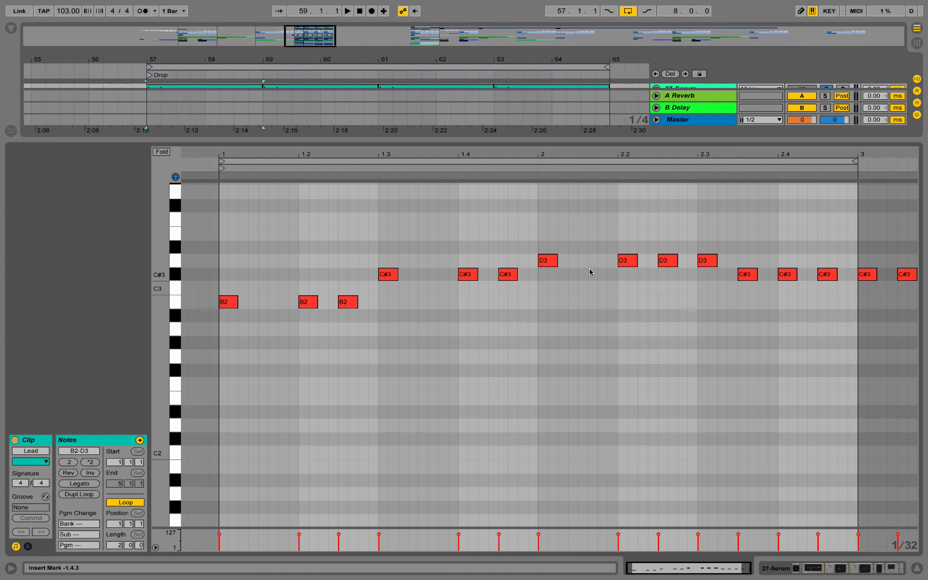
key(shift+Tab)
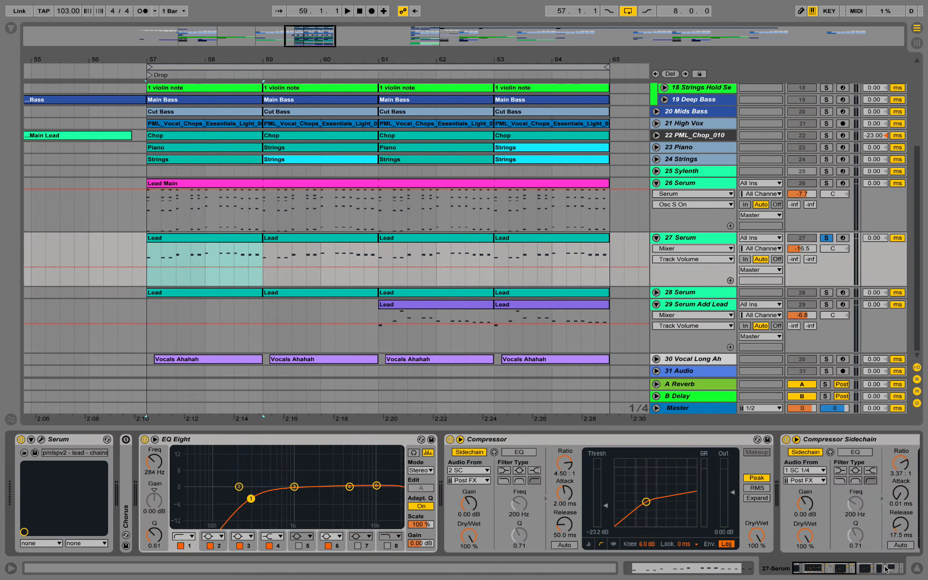
key(space)
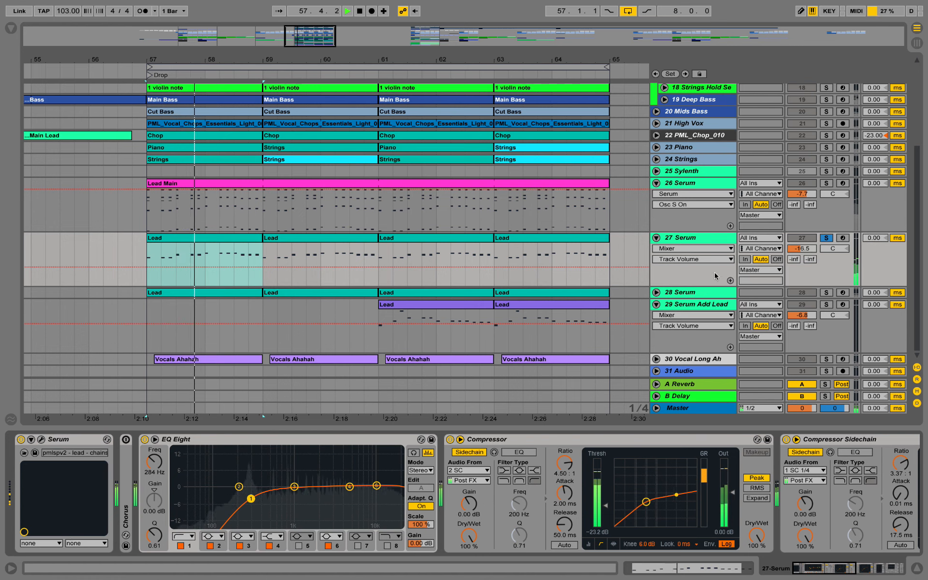
Step: Unfold the 28 Serum track, solo it and listen to its lead layer with its device chain shown
click(656, 292)
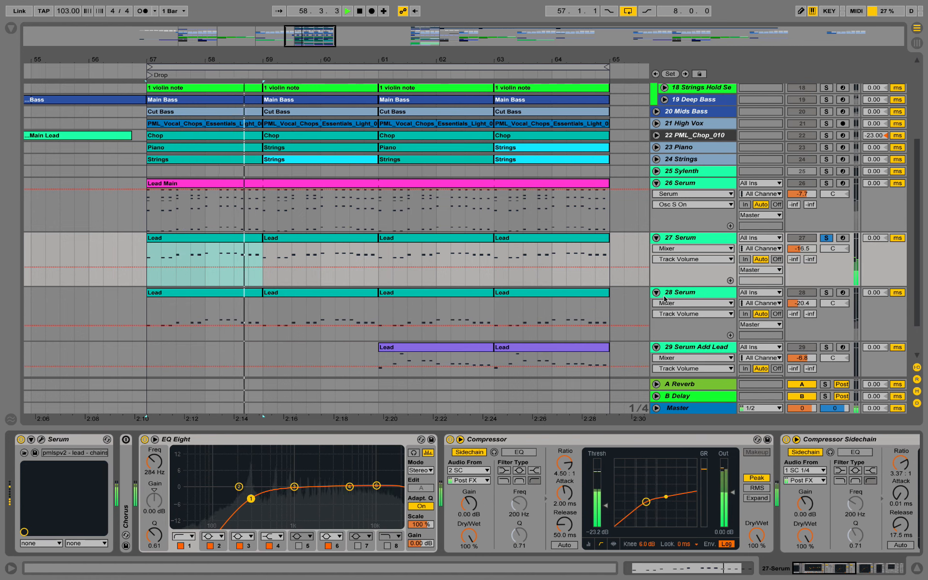
key(space)
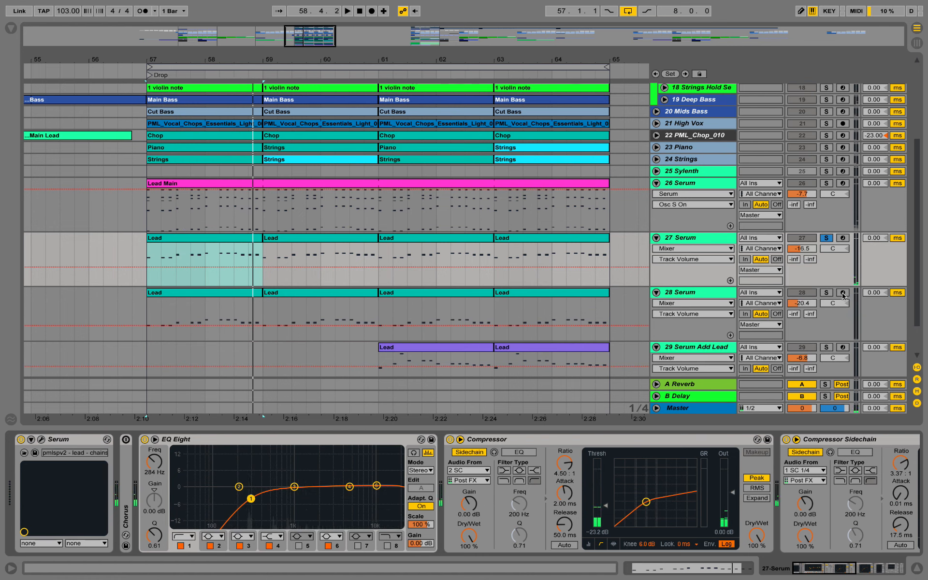
click(826, 292)
key(space)
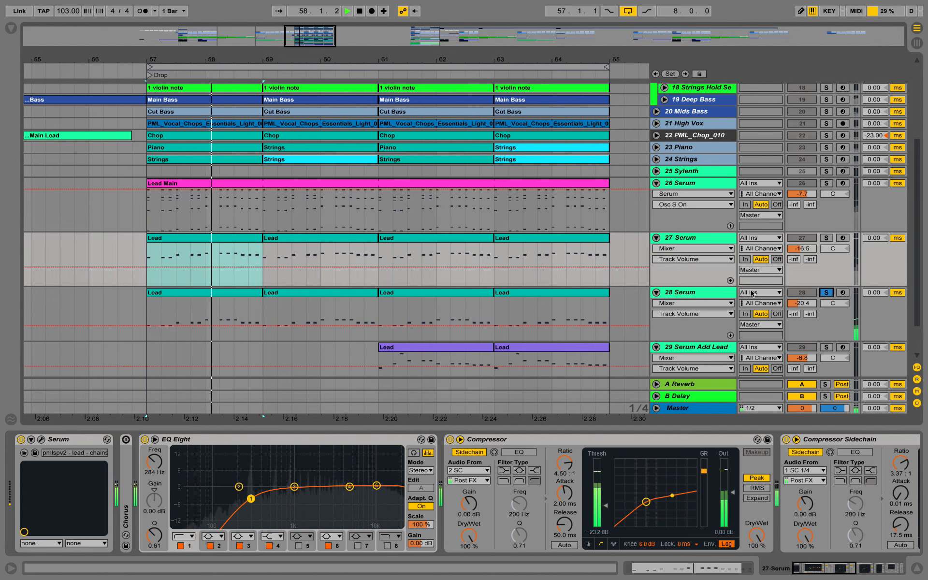
click(719, 296)
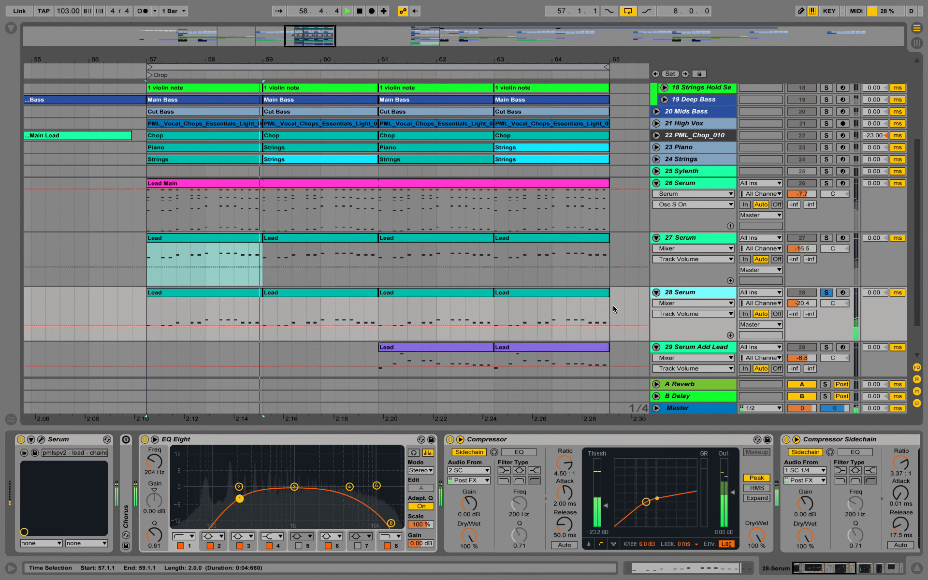
key(space)
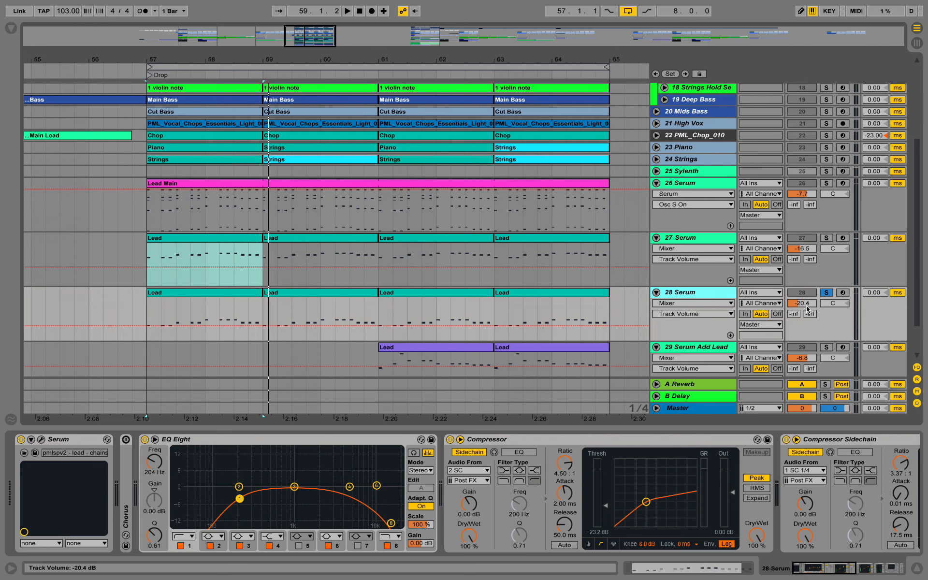
Step: Solo the 26 Serum track and play it while viewing its Compressor Sidechain and second Compressor
click(826, 183)
click(704, 183)
key(space)
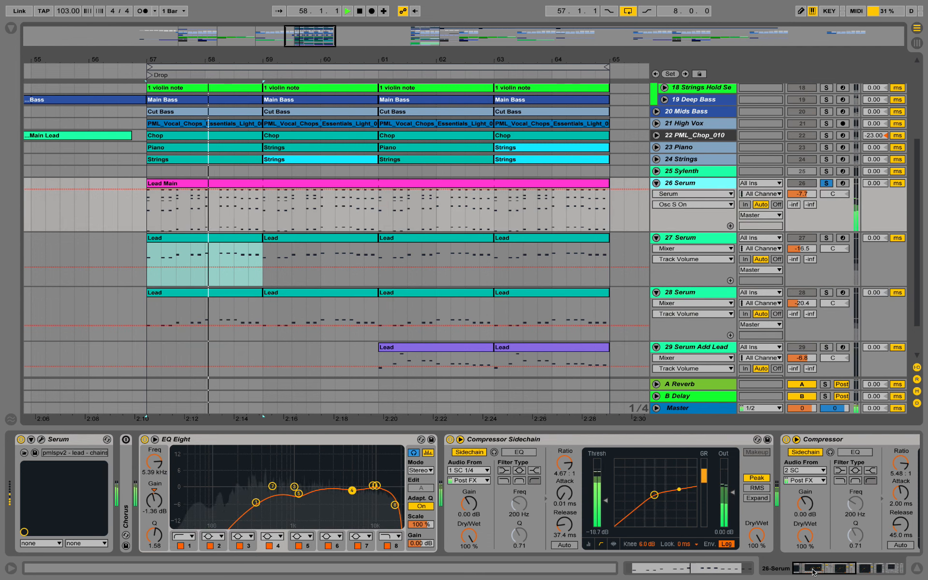
click(837, 574)
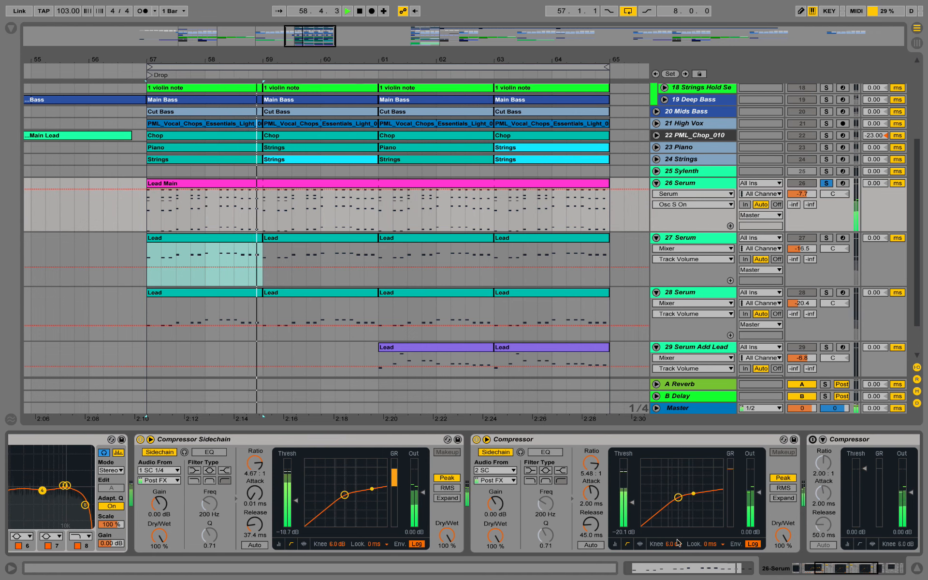
key(space)
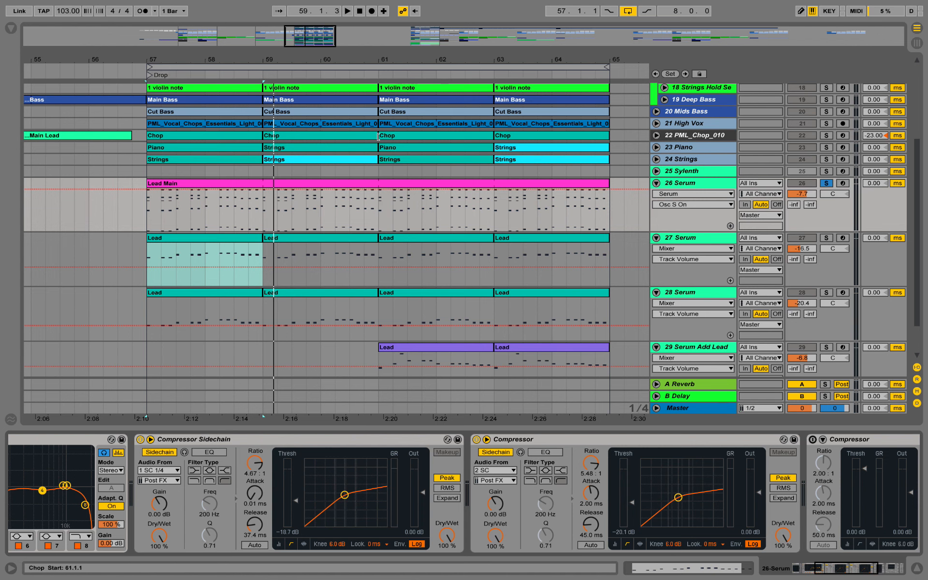
Step: Open the SC clip on the 2 SC track and examine its sidechain trigger notes during playback
scroll(379, 137, up, 5)
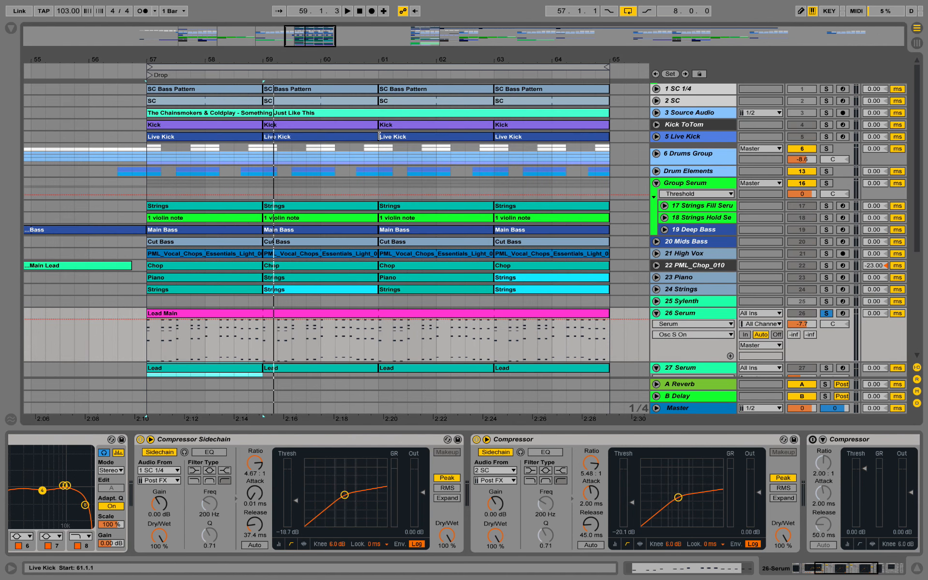
double_click(241, 101)
drag(228, 156, 298, 157)
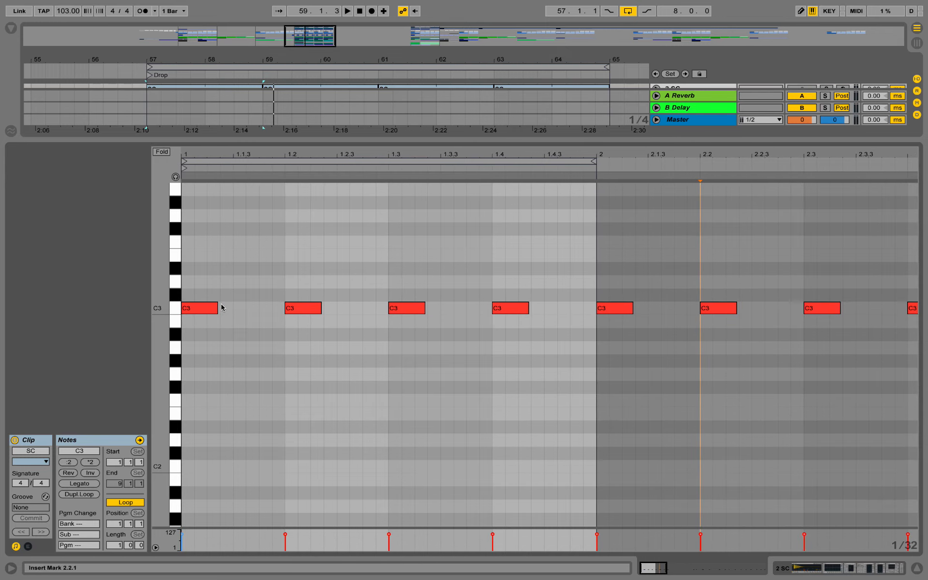
key(space)
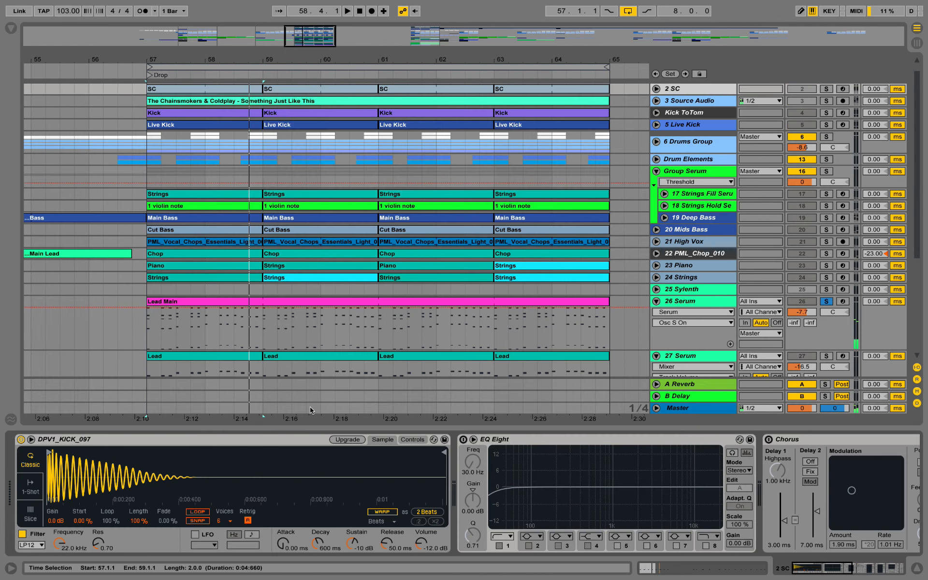
Step: Play the 26 Serum lead with Compressor Sidechain bypassed, and re-enable that compressor to compare the sound
click(707, 305)
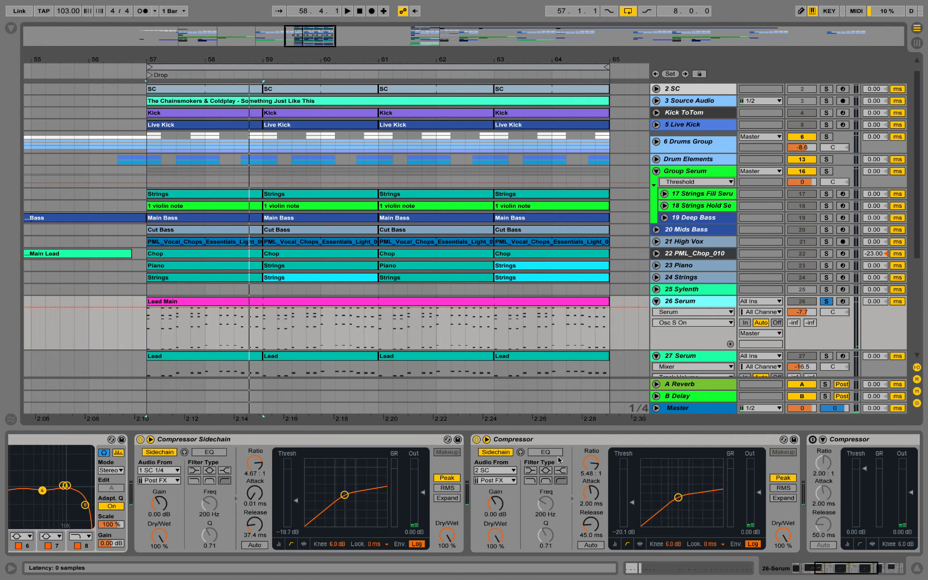
key(space)
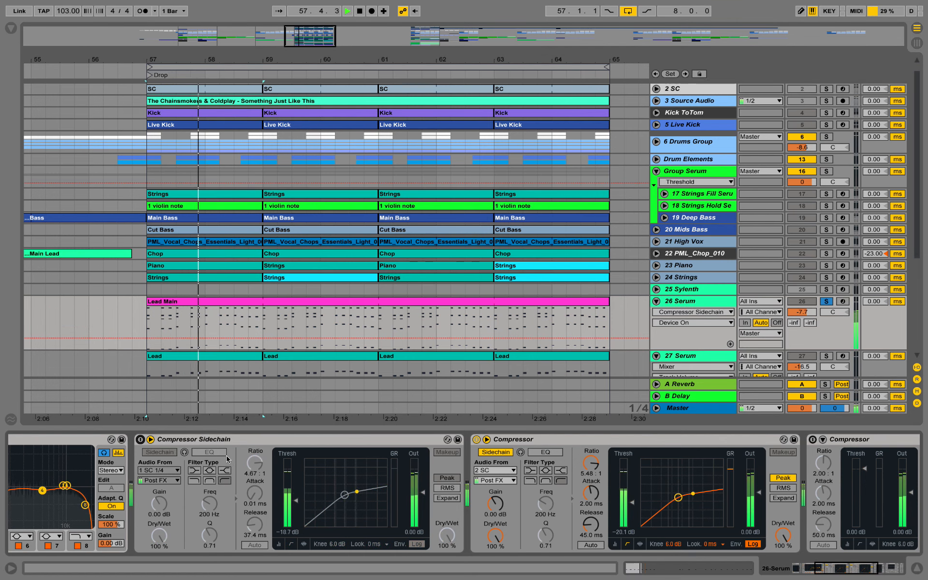
click(140, 439)
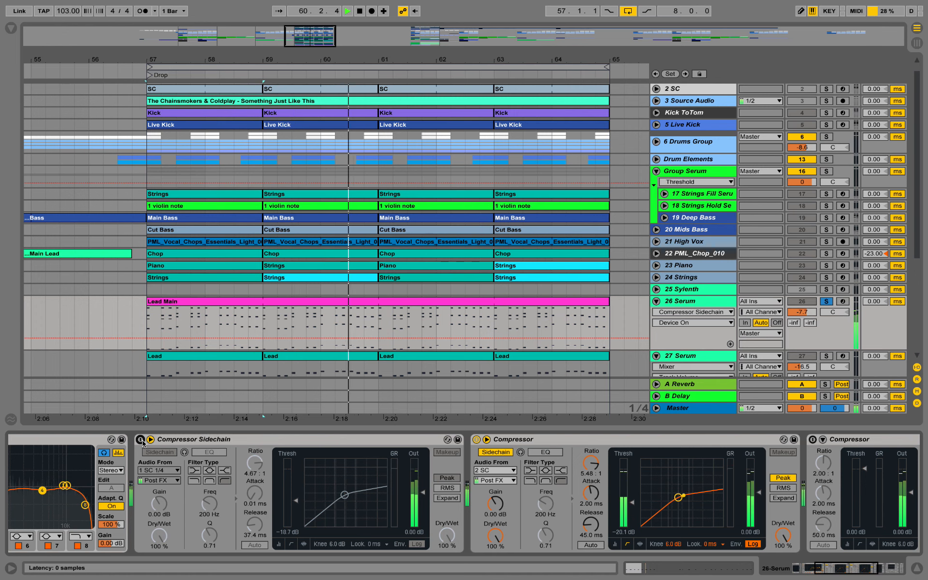
click(140, 440)
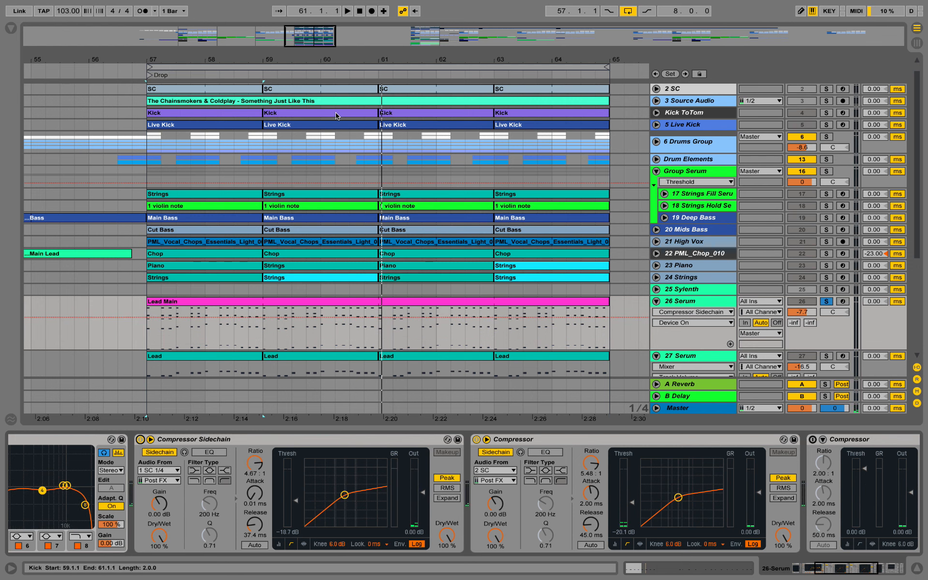
Step: Open the Main Bass clip on the 19 Deep Bass track and enlarge the arrangement area above its notes
scroll(503, 132, up, 1)
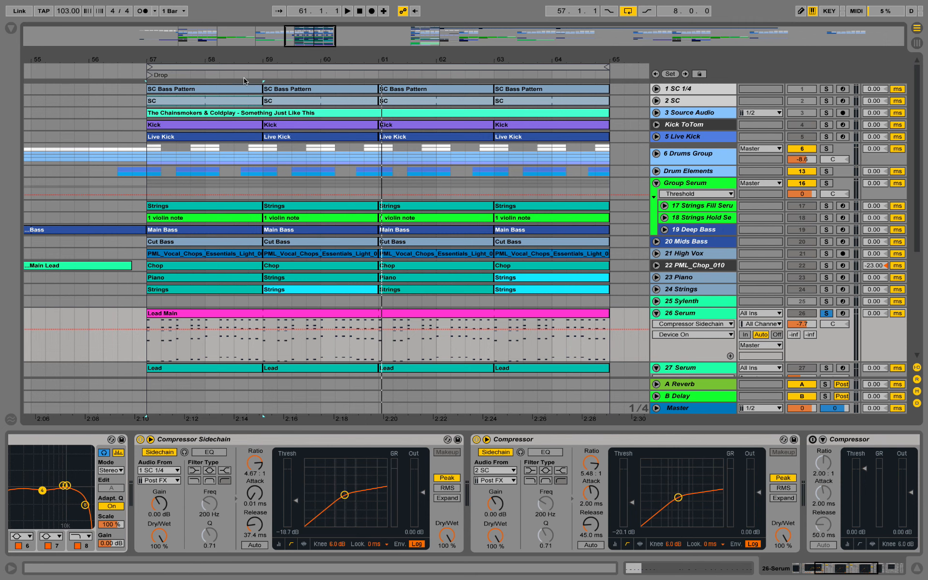
double_click(241, 229)
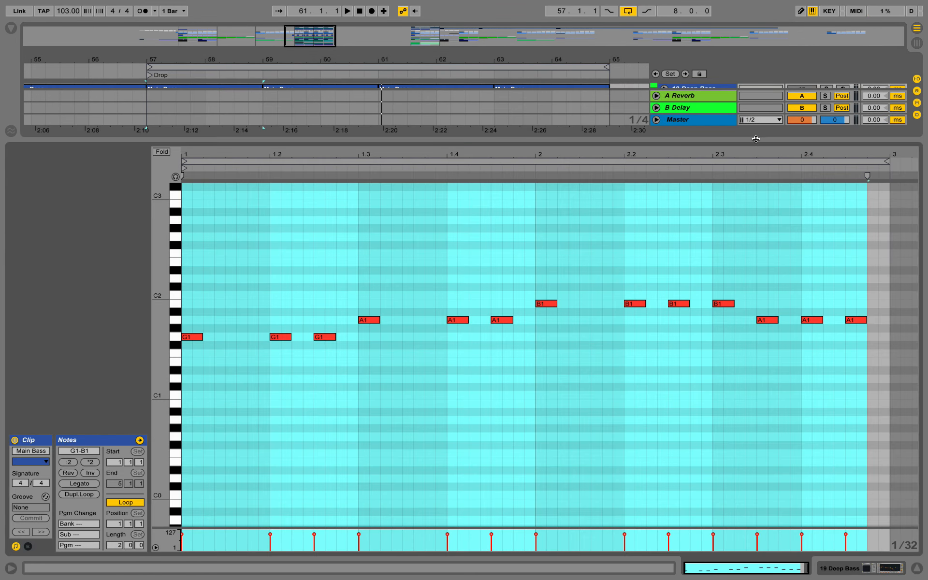
drag(756, 139, 760, 213)
scroll(707, 130, up, 2)
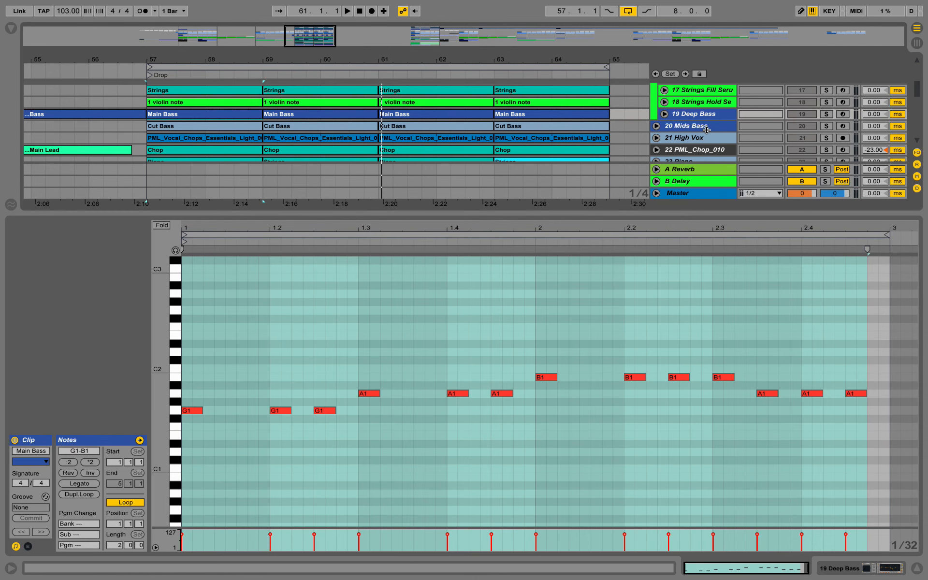
Step: Solo the 19 Deep Bass track to hear its rhythm, clear the solo and close the clip view
click(826, 114)
key(space)
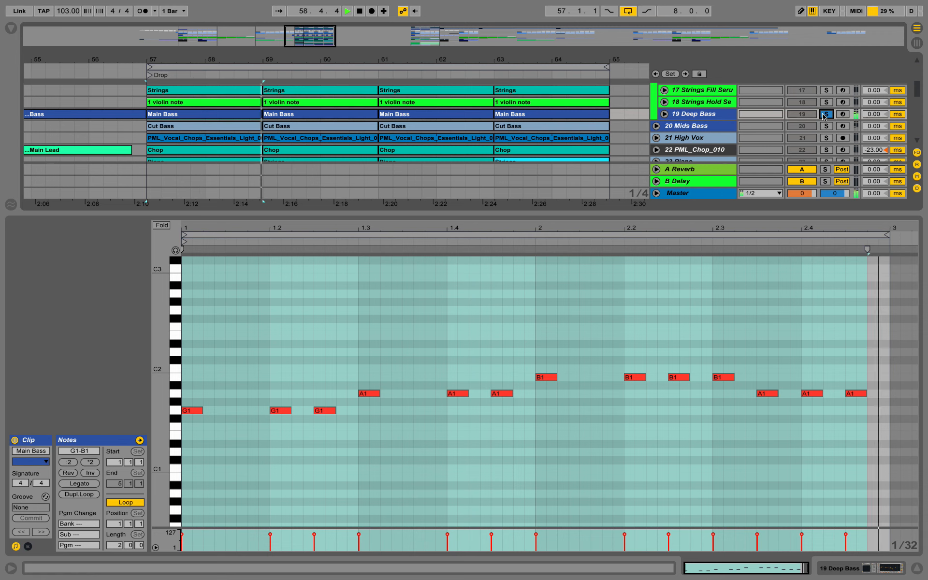
key(space)
click(826, 115)
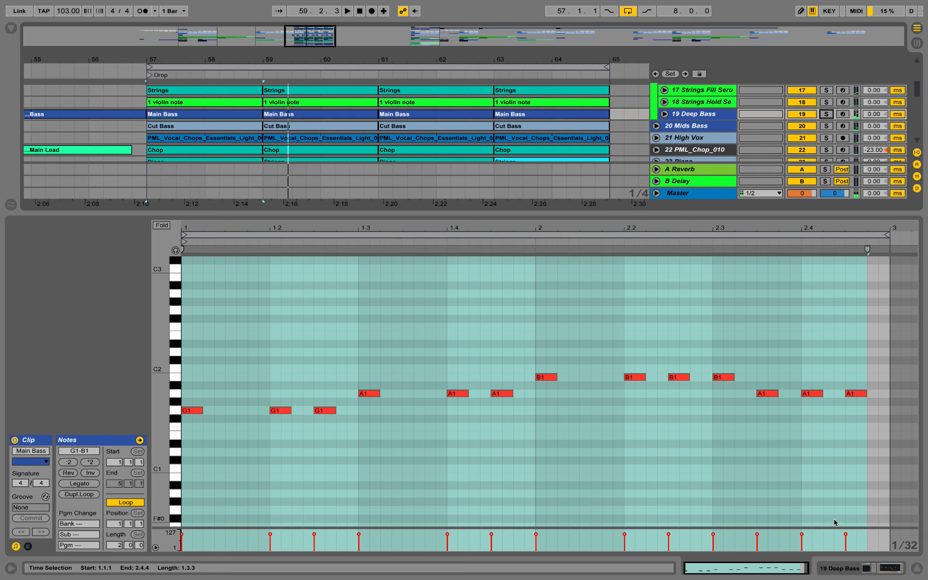
click(917, 570)
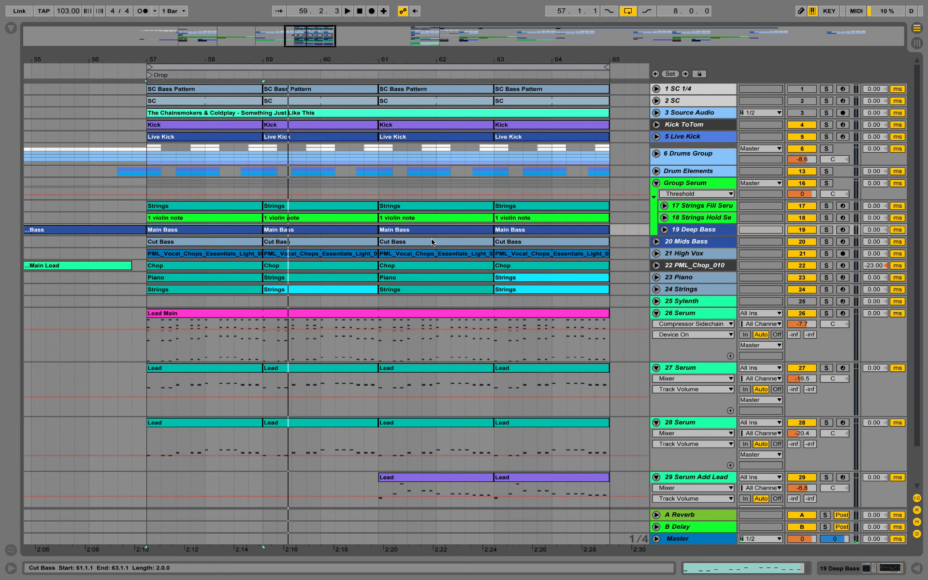
Step: Open the SC Bass Pattern clip on the 1 SC 1/4 track, listen to it soloed, clear the solo and close the clip view
double_click(221, 91)
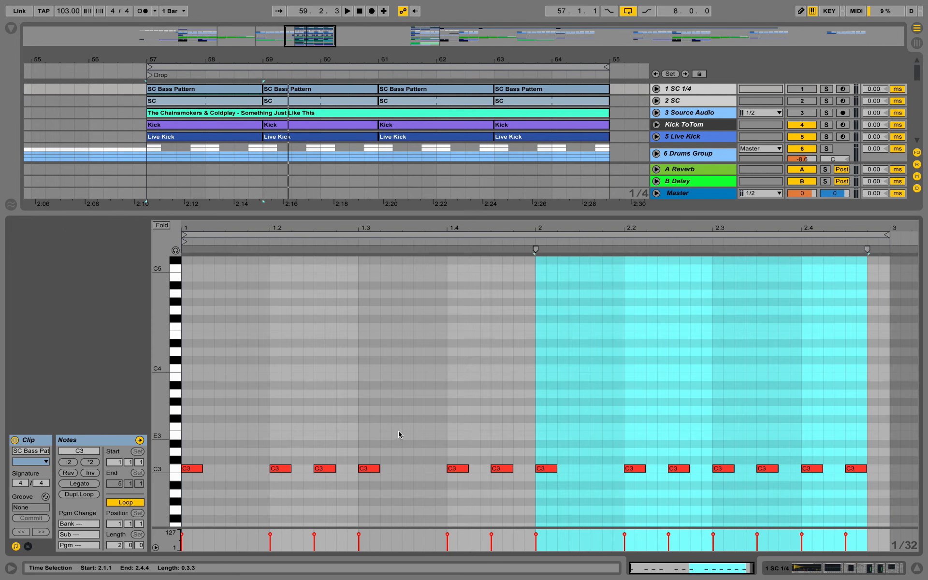
click(390, 419)
key(space)
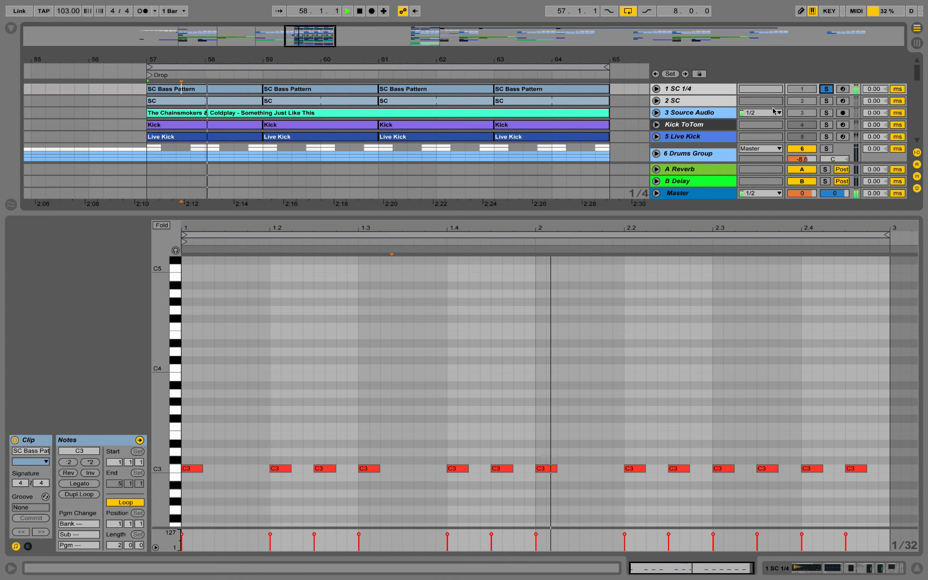
click(827, 89)
click(918, 570)
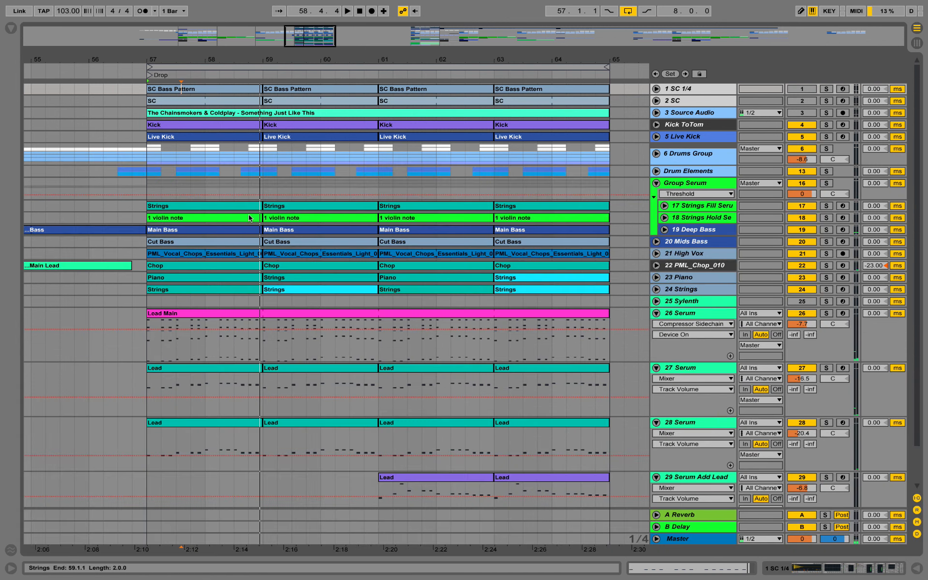
Step: Show the 26 Serum device chain and play the full drop while watching its two sidechain compressors
scroll(582, 393, down, 1)
double_click(728, 289)
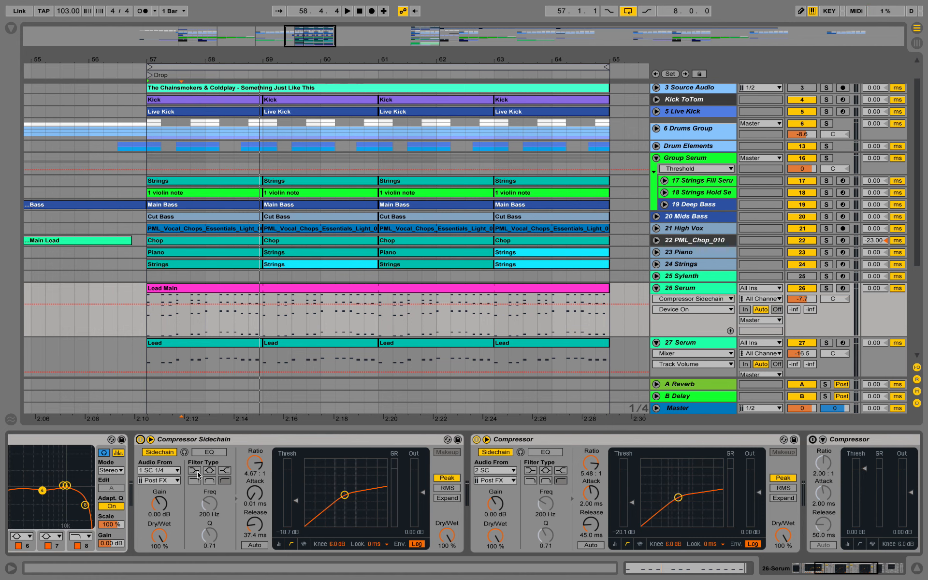
scroll(558, 290, up, 2)
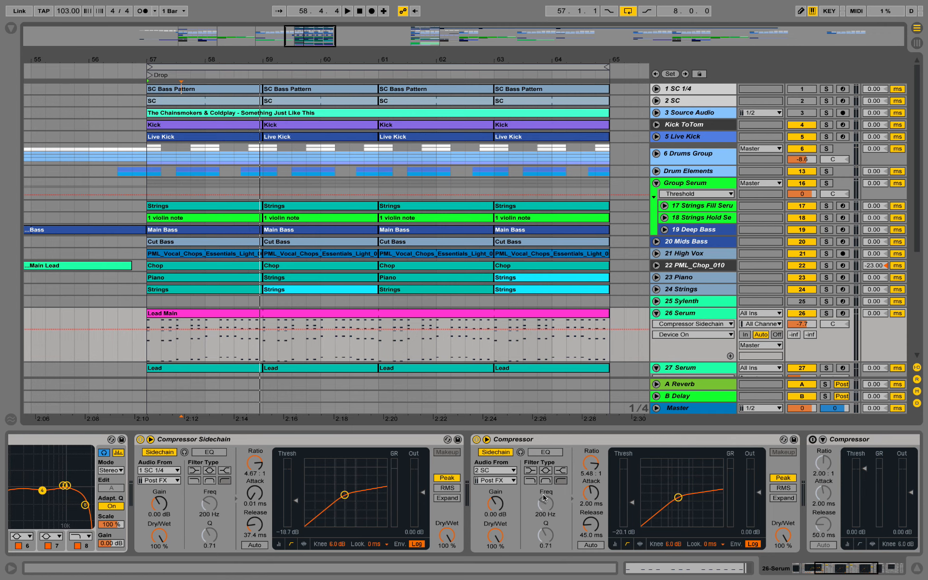
key(space)
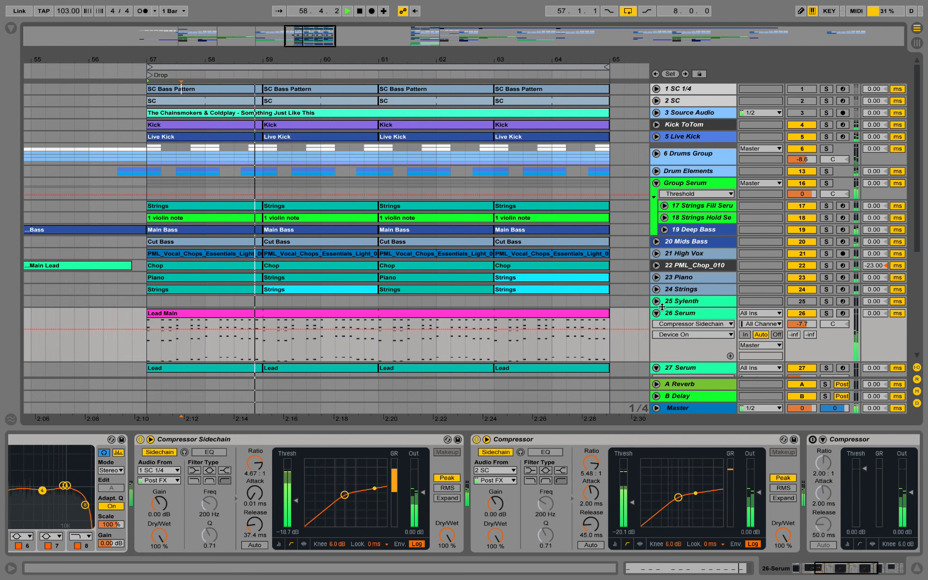
key(space)
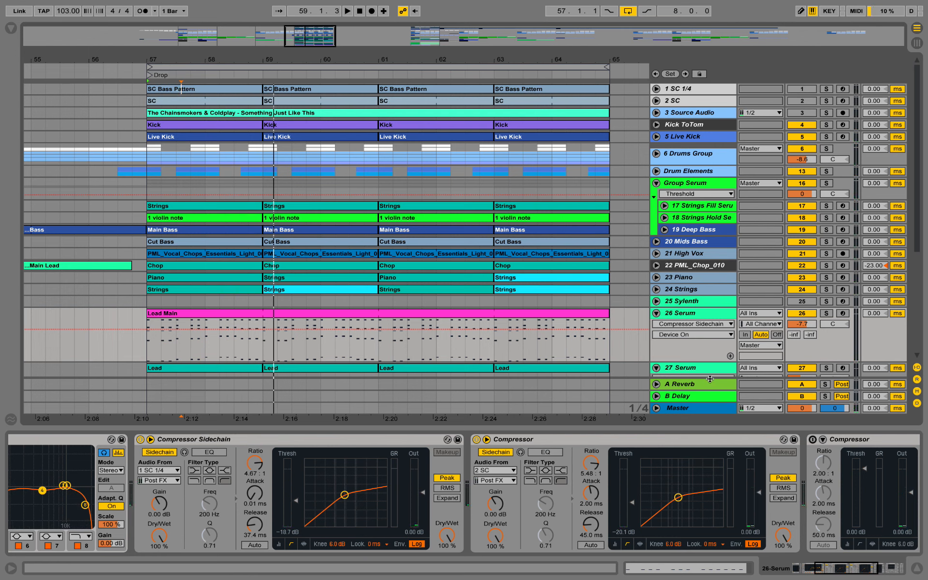
Step: Show the device chains of the 19 Deep Bass and 18 Strings Hold tracks
click(687, 231)
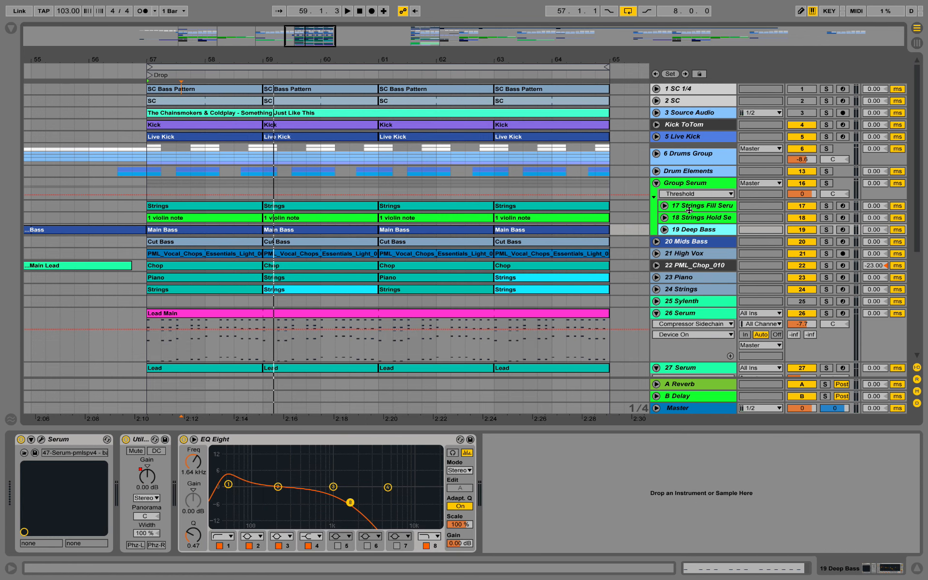
click(701, 221)
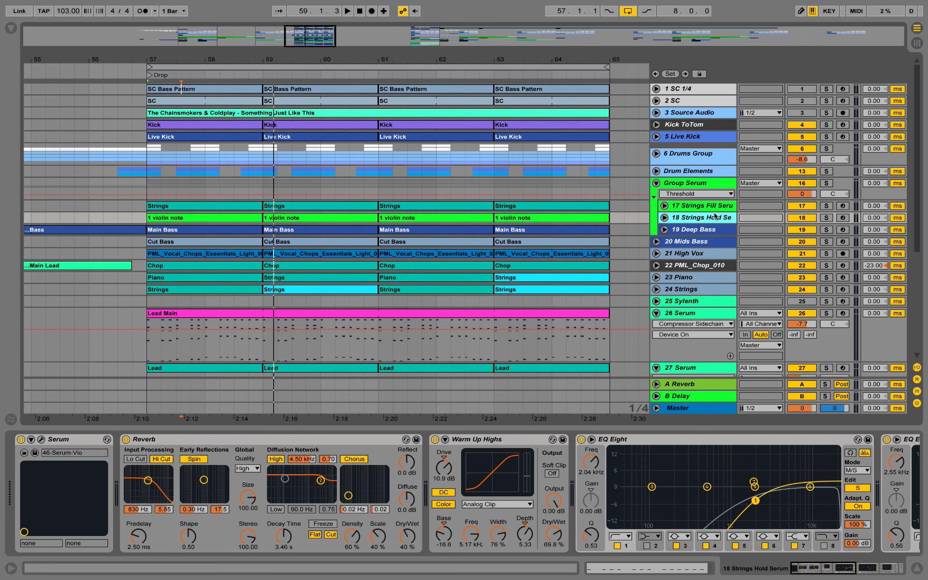
Step: Solo the 18 Strings Hold track, listen to it with its 1 violin note clip open, and return to its device chain
click(826, 218)
key(space)
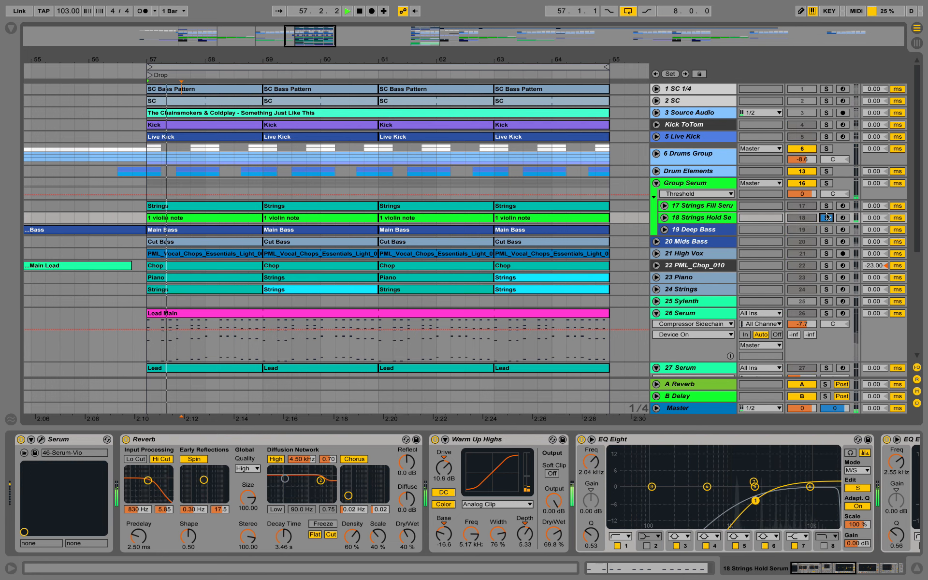
key(space)
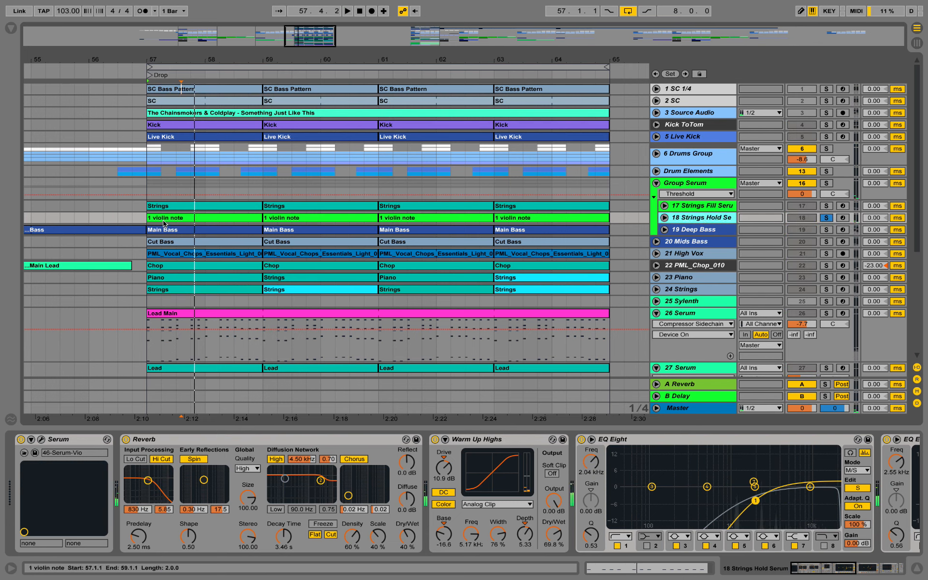
double_click(169, 221)
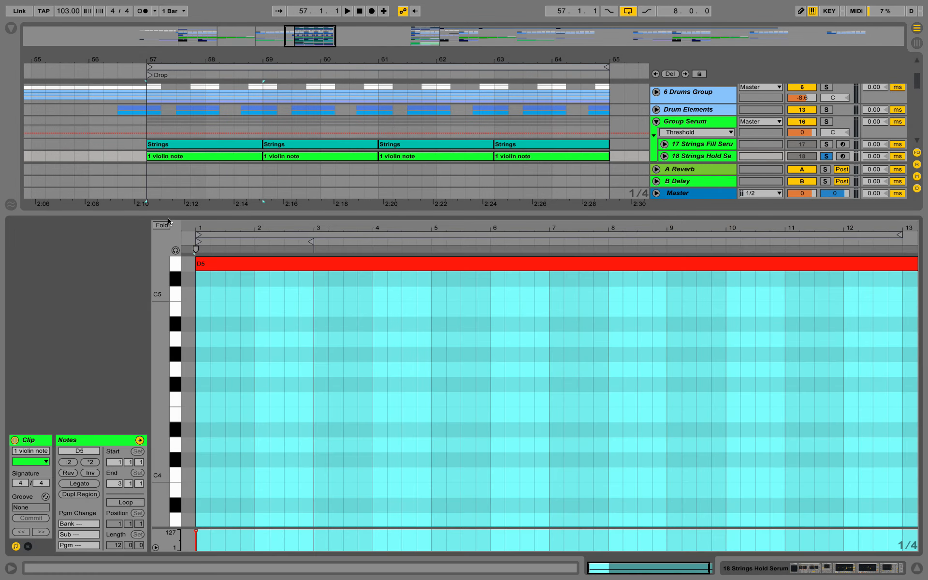
key(space)
click(244, 292)
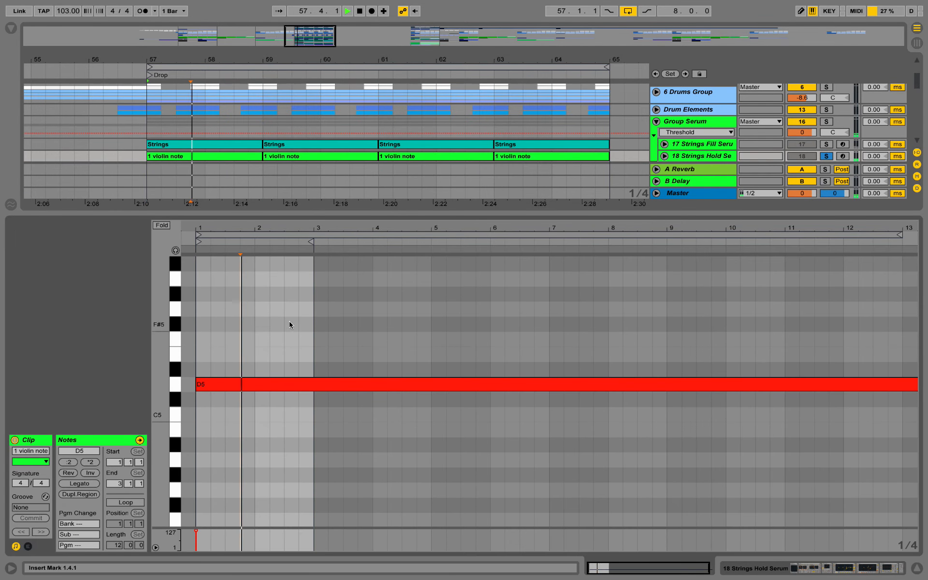
click(856, 574)
Step: Solo the 17 Strings Fill track, listen to it and show its device chain from the Serum instrument onward
click(827, 145)
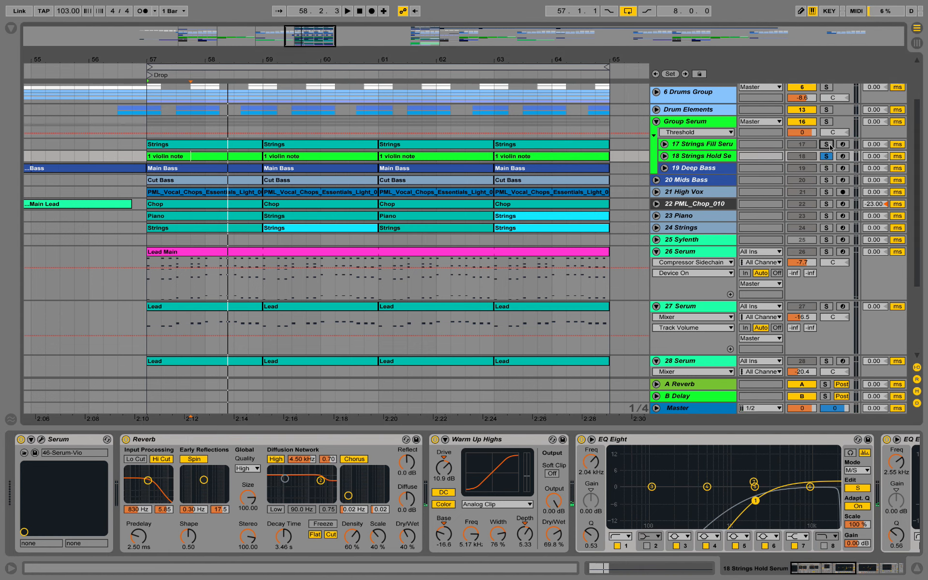
key(space)
click(682, 145)
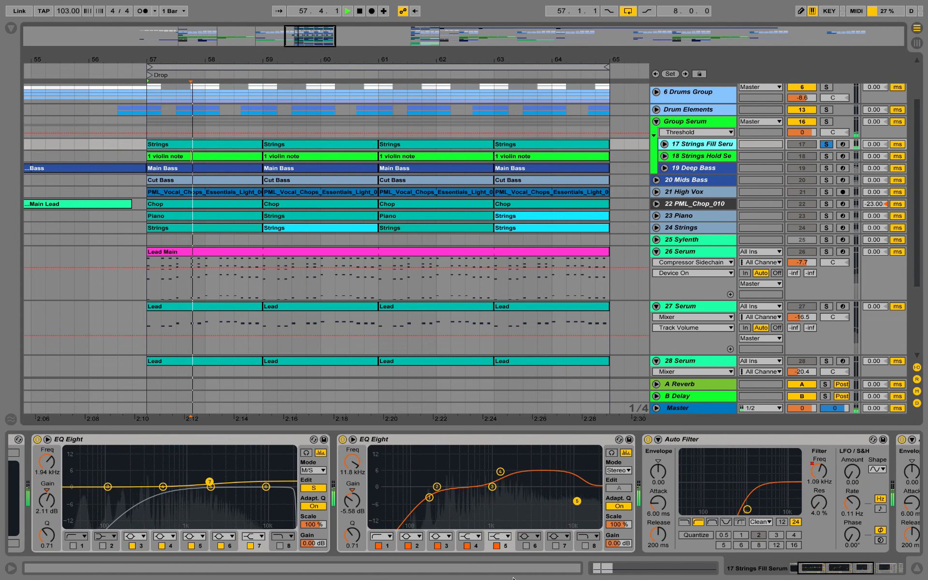
click(796, 571)
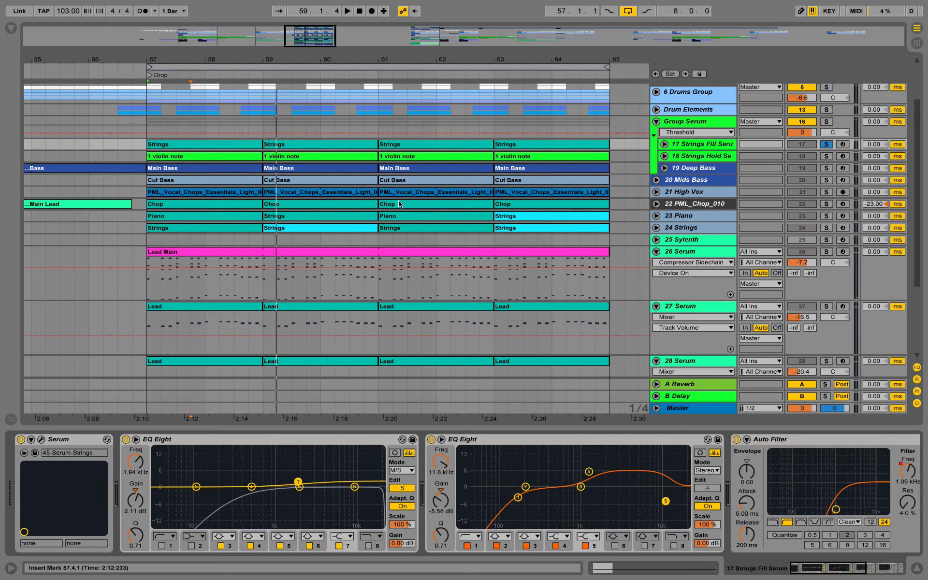
Step: Listen to the 24 Strings track soloed together with 17 Strings Fill, clear the solos and stop playback
click(827, 228)
key(space)
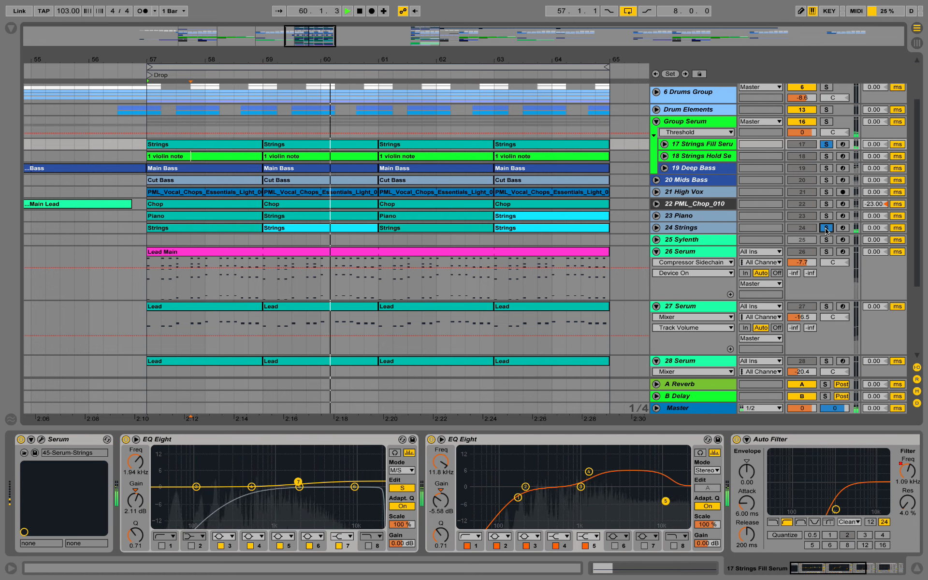
click(827, 228)
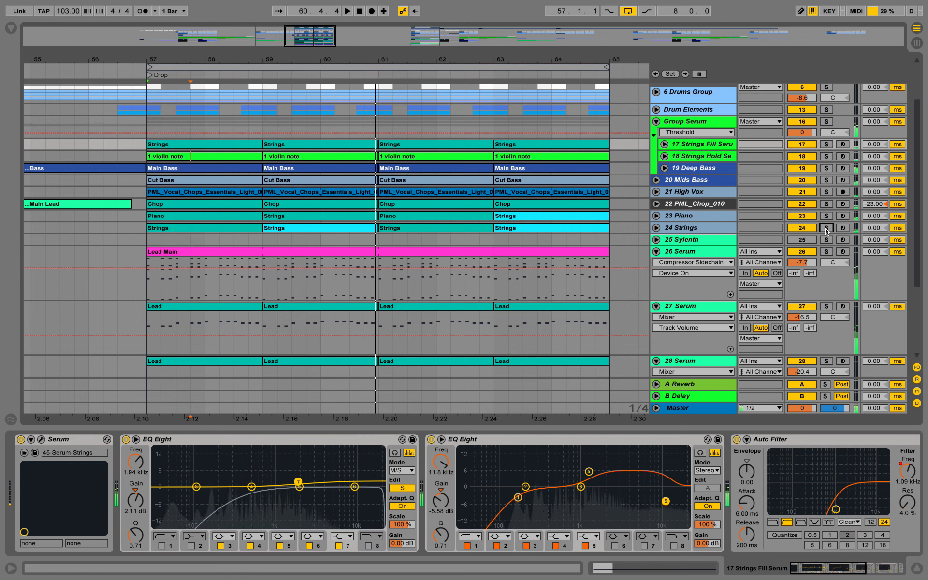
key(space)
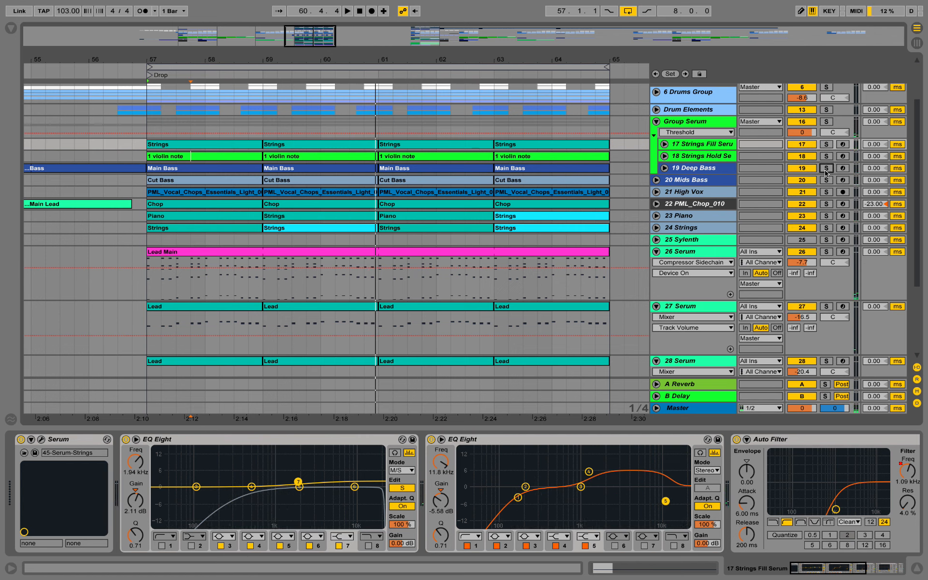
Step: Solo the 19 Deep Bass track and listen to the start of the drop
click(827, 167)
key(space)
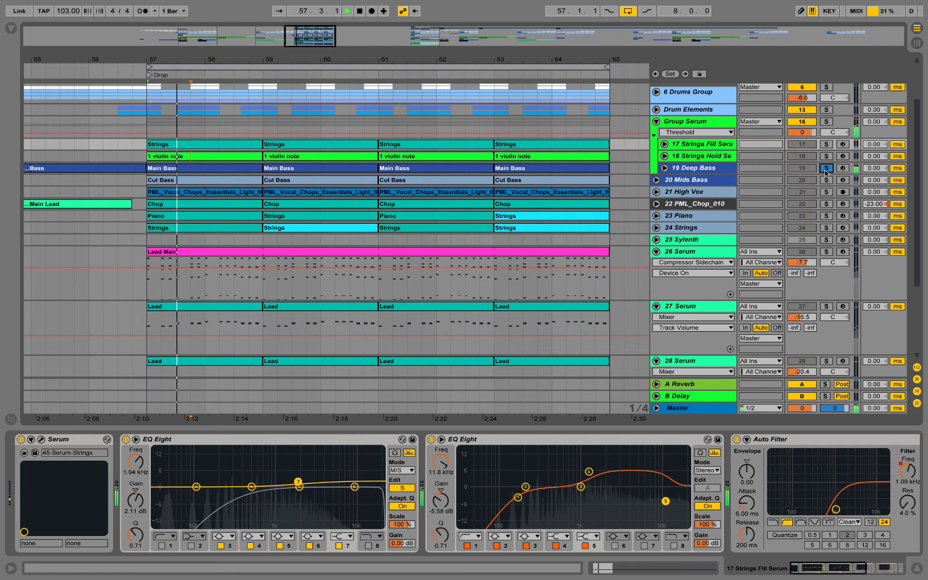
key(space)
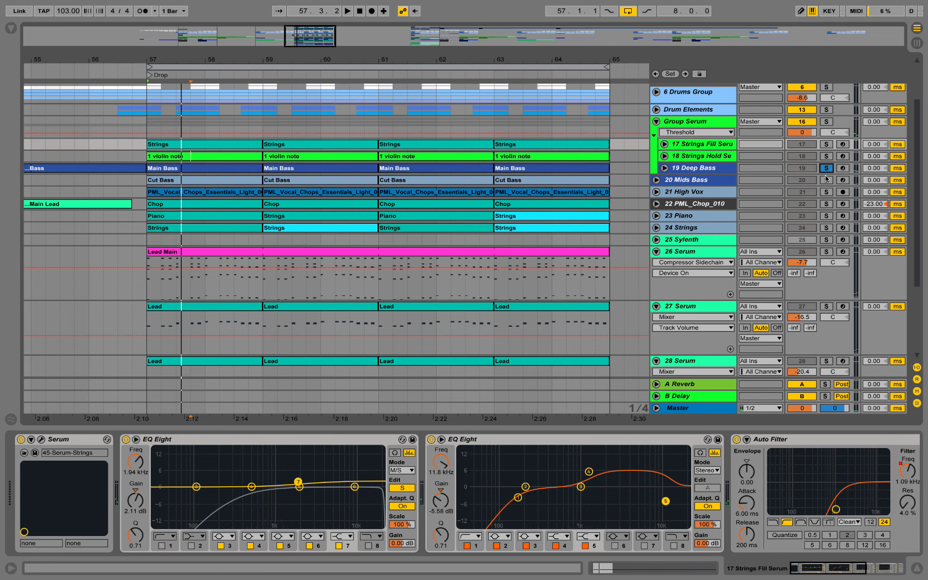
Step: Listen to the 20 Mids Bass track soloed and show its device chain with the sidechain compressor
key(space)
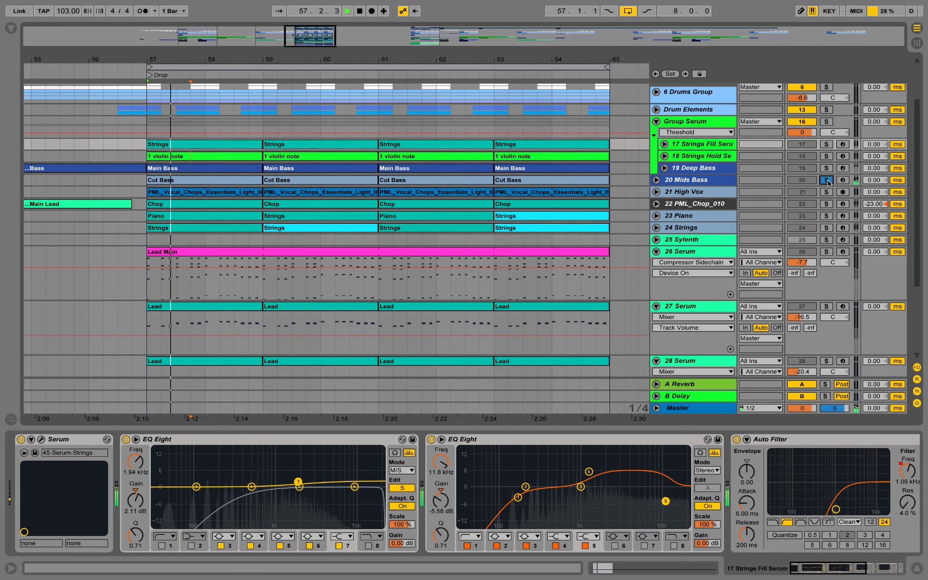
click(723, 182)
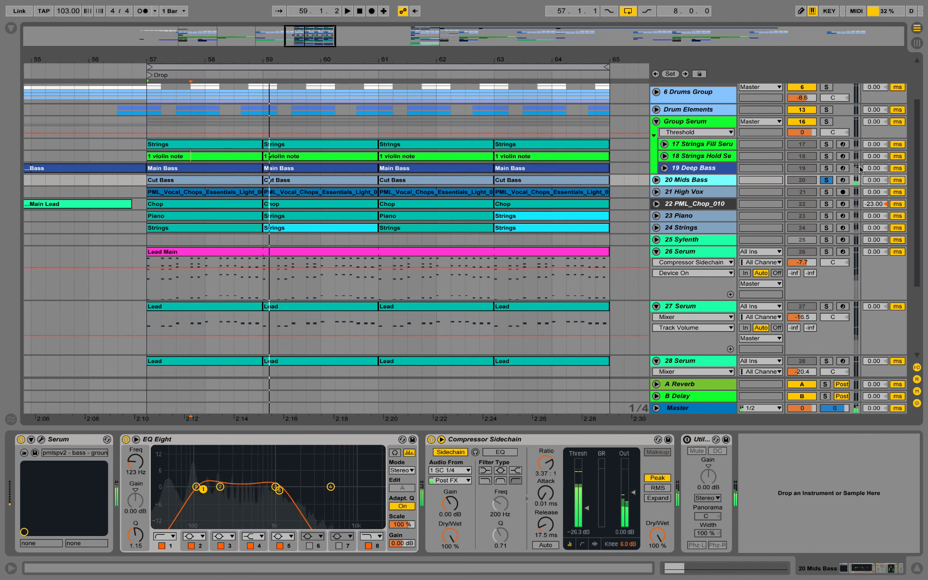
key(space)
Step: Listen to 19 Deep Bass and 20 Mids Bass soloed together, then clear the solos to hear the full mix
click(827, 173)
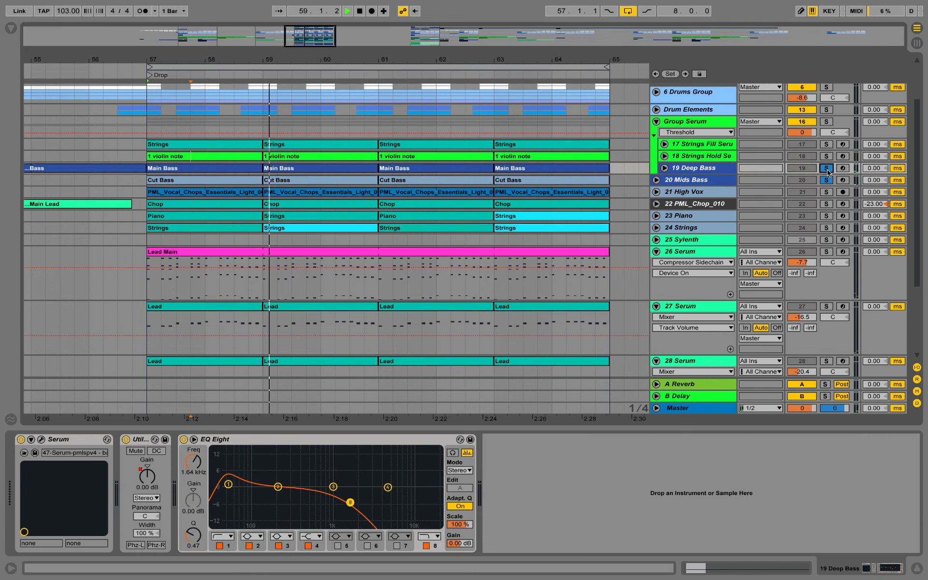
key(space)
click(826, 169)
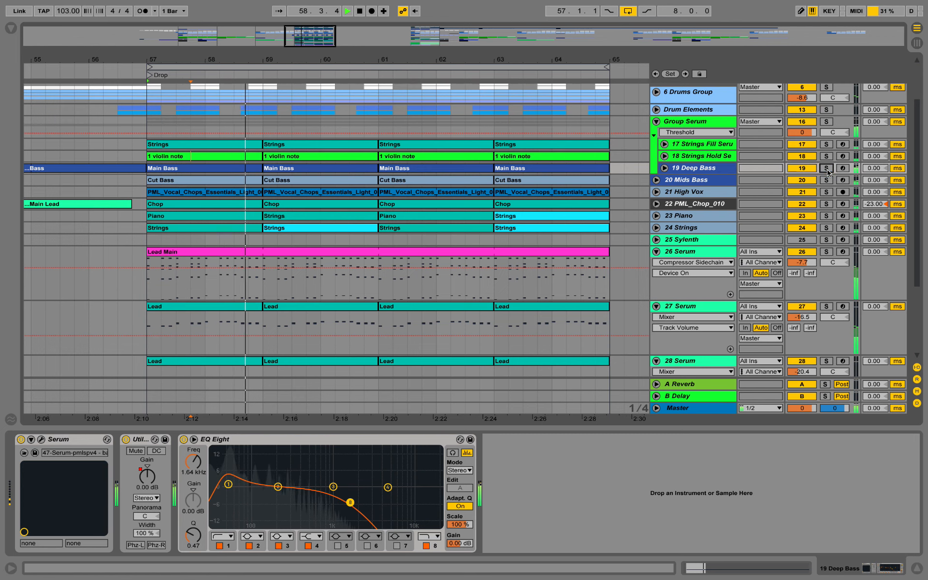
Step: Unfold the 24 Strings track, open its Strings clip at bar 61 to read the chord notes, and listen to the track soloed
scroll(801, 177, down, 3)
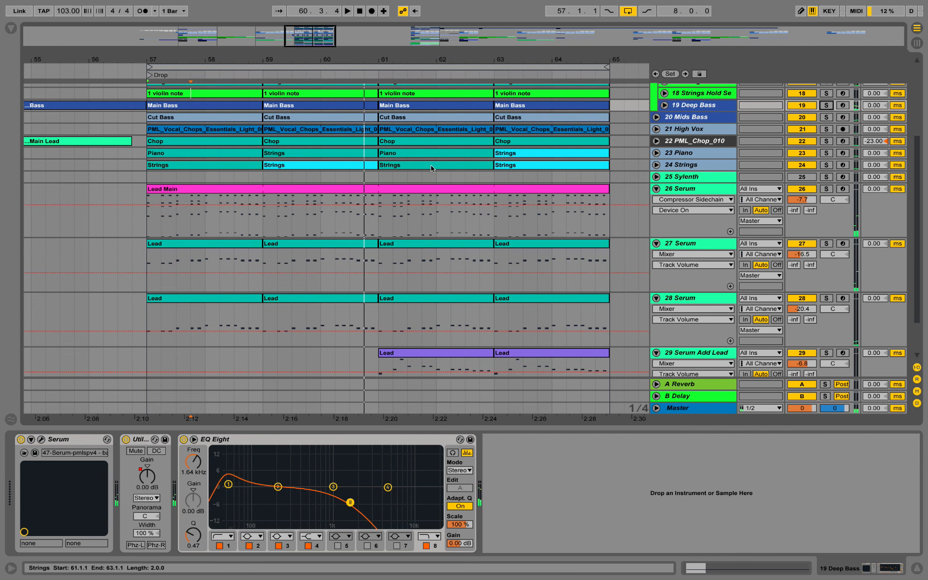
click(656, 165)
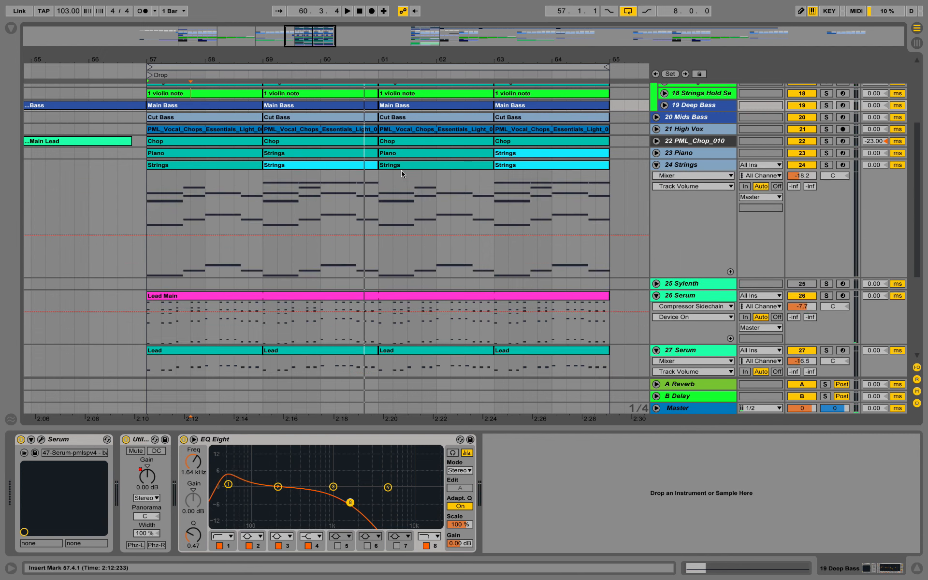
double_click(426, 169)
click(408, 321)
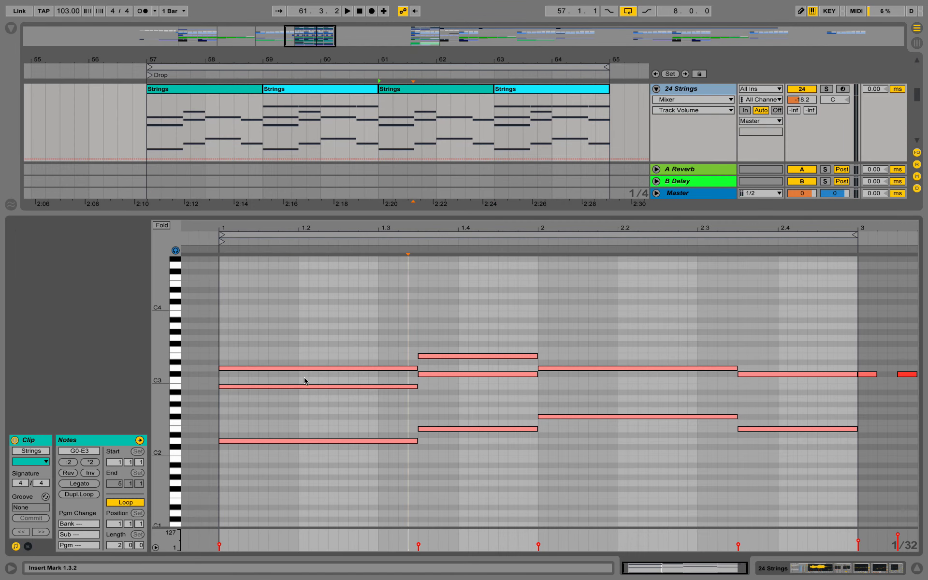
drag(160, 390, 199, 310)
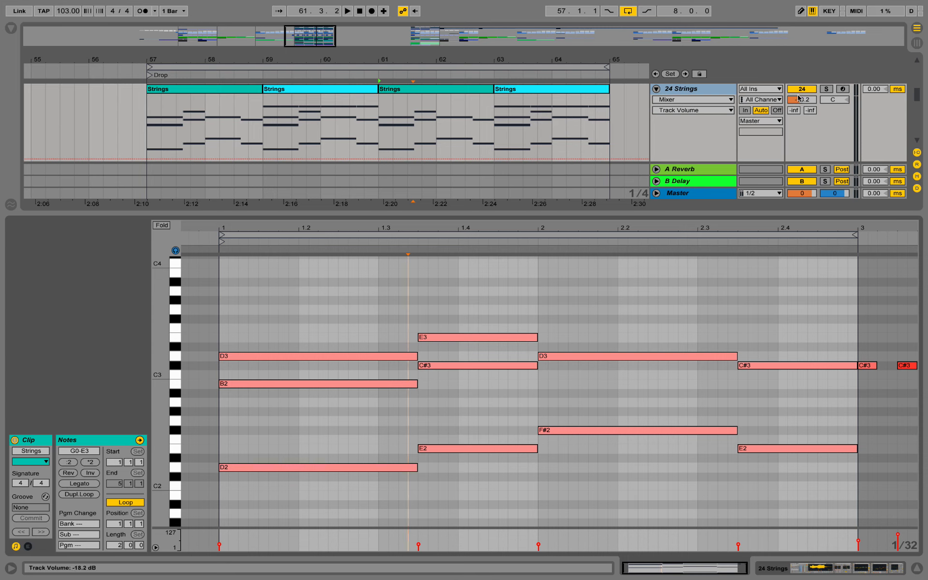
click(828, 89)
key(space)
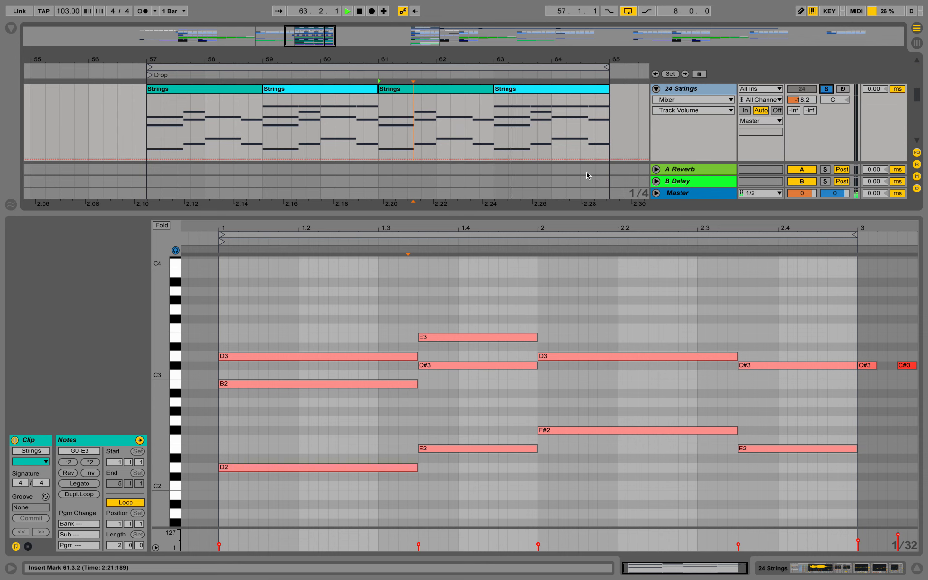
Step: Examine the notes of the Strings clip at bar 63, listen to the track, close the clip view and clear the solo
click(520, 90)
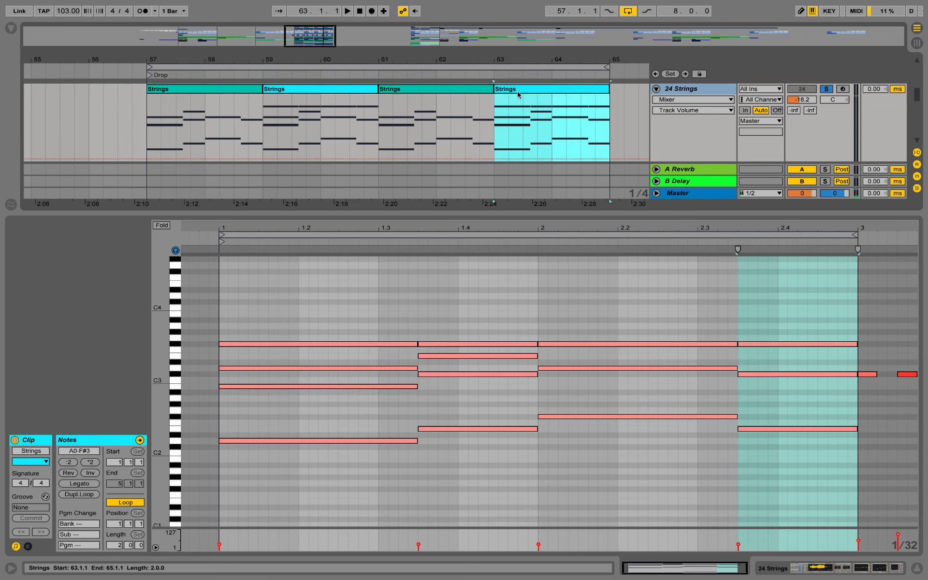
drag(157, 394, 185, 397)
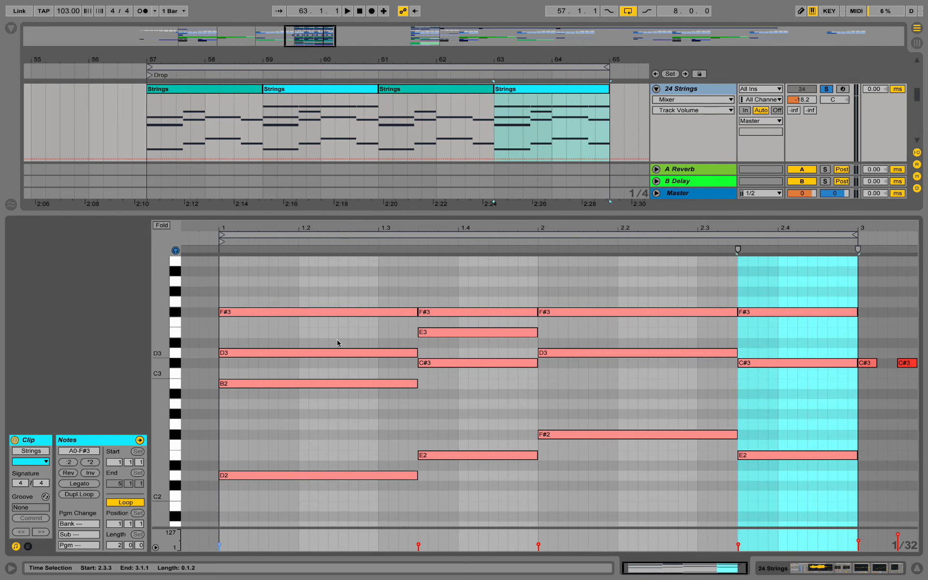
key(space)
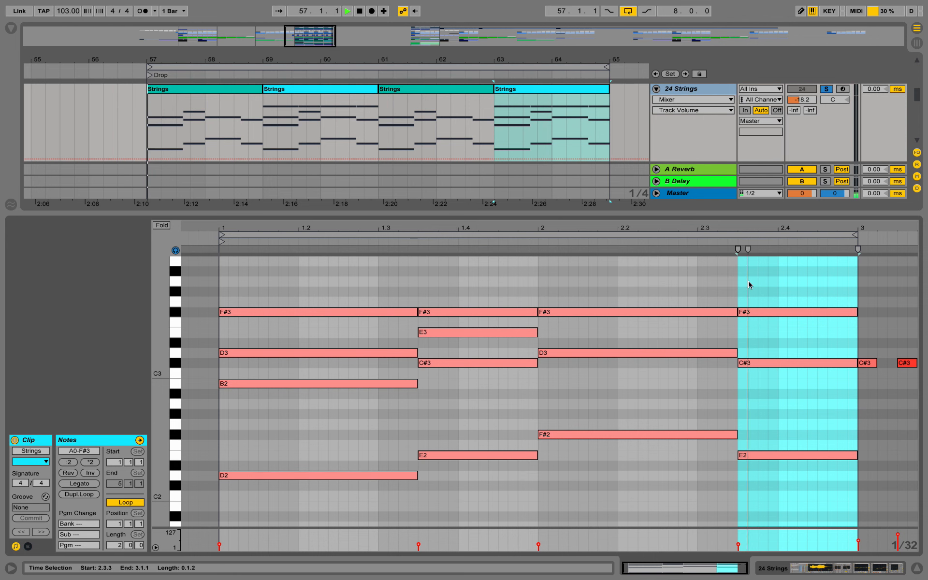
key(space)
click(918, 570)
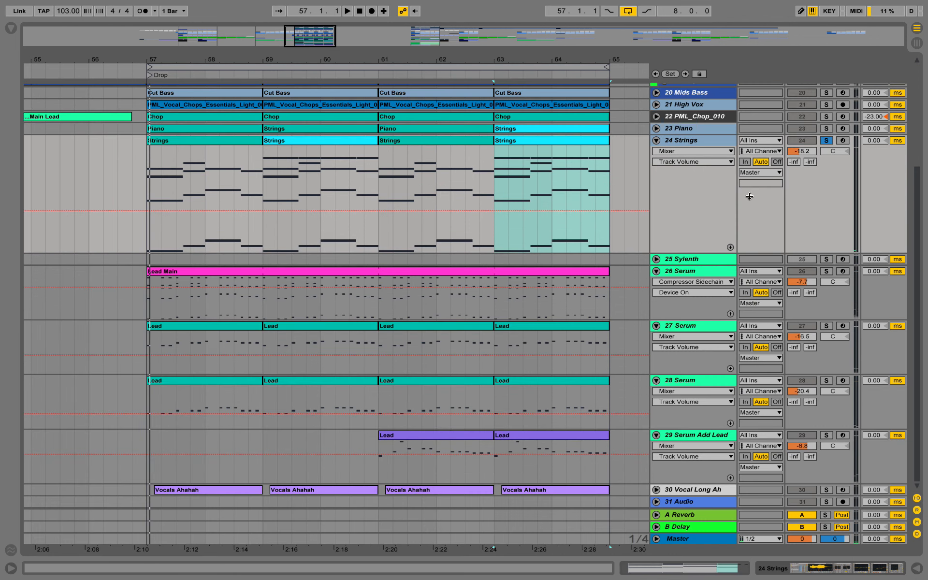
click(828, 140)
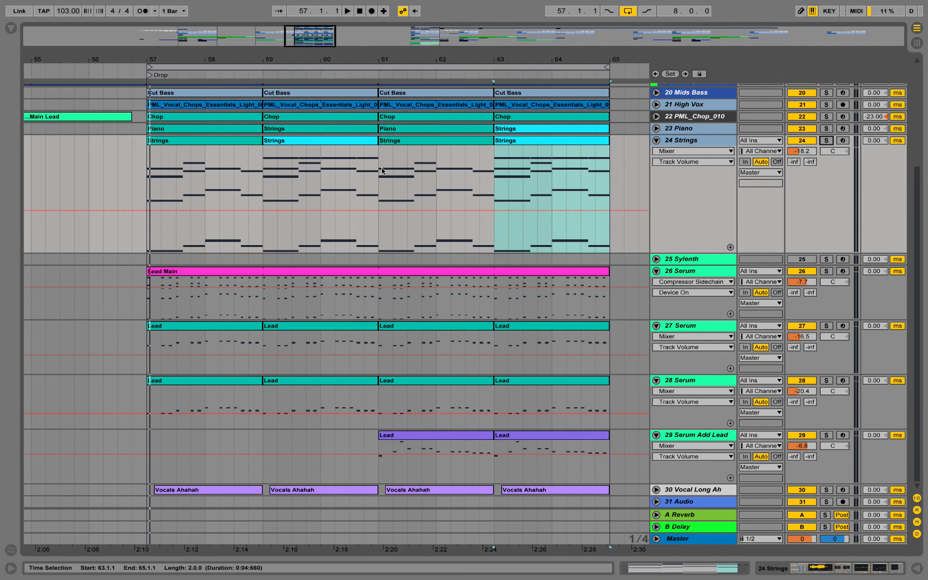
Step: Play the full mix of the drop from bar 61 and stop playback
click(383, 180)
key(space)
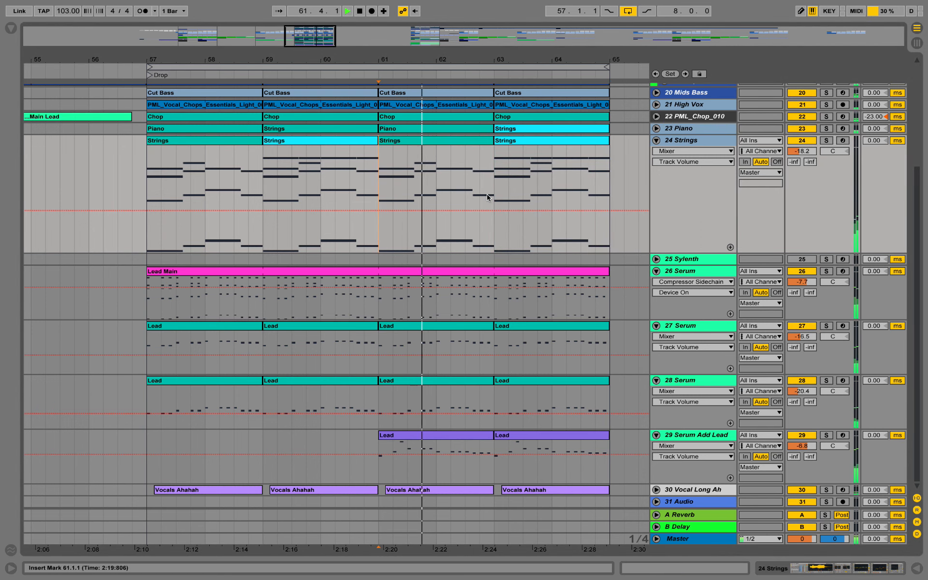
scroll(523, 207, up, 1)
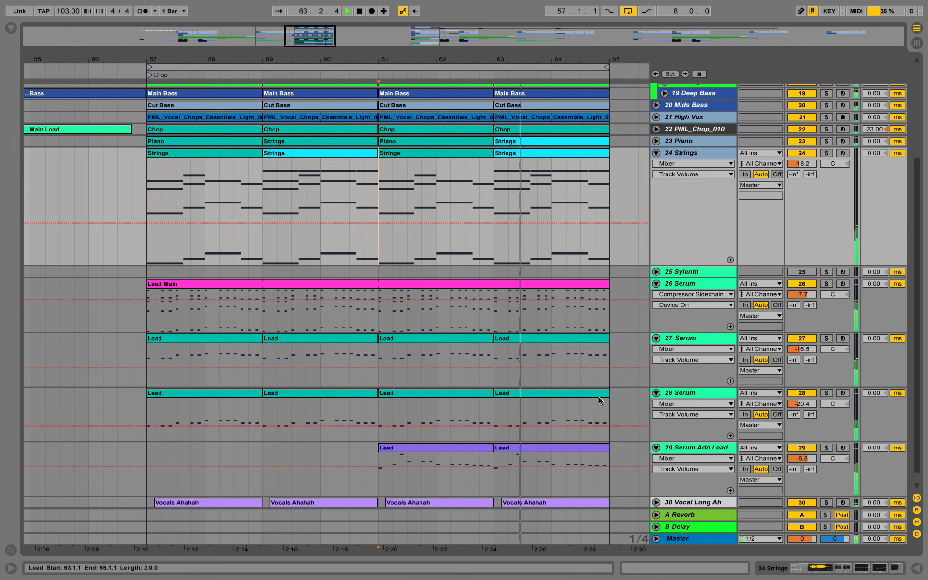
key(space)
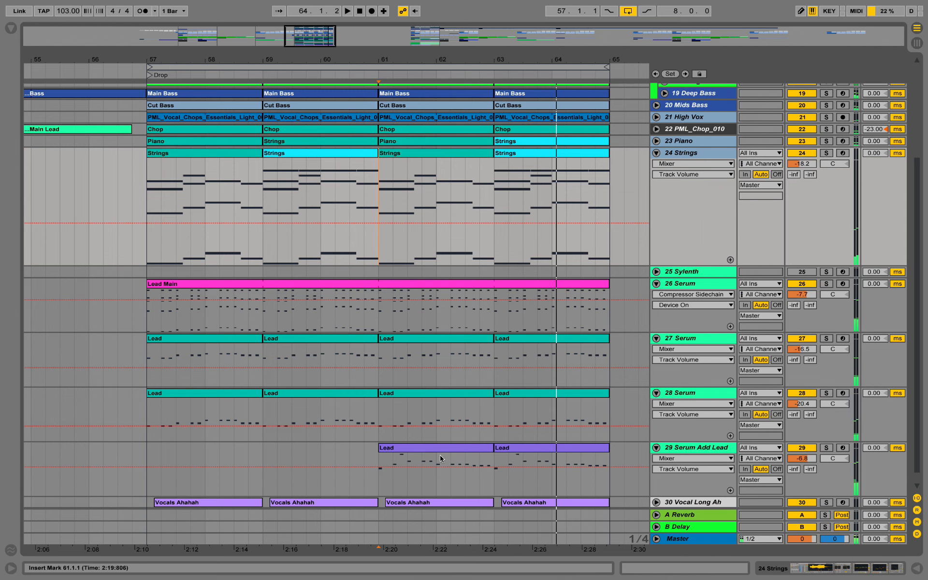
Step: Listen to 29 Serum Add Lead soloed with its bar 61 Lead clip open, clear the solo and close the clip view
click(429, 448)
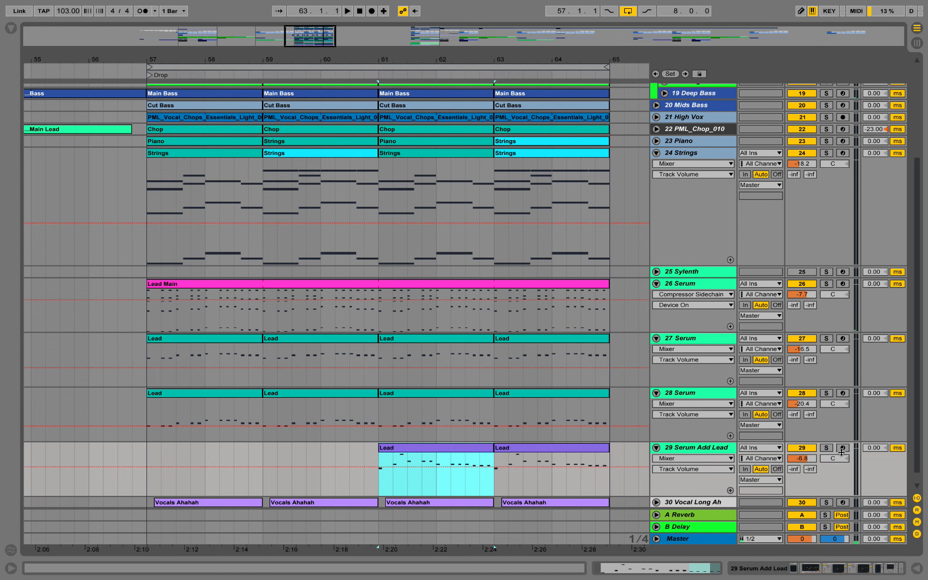
click(825, 449)
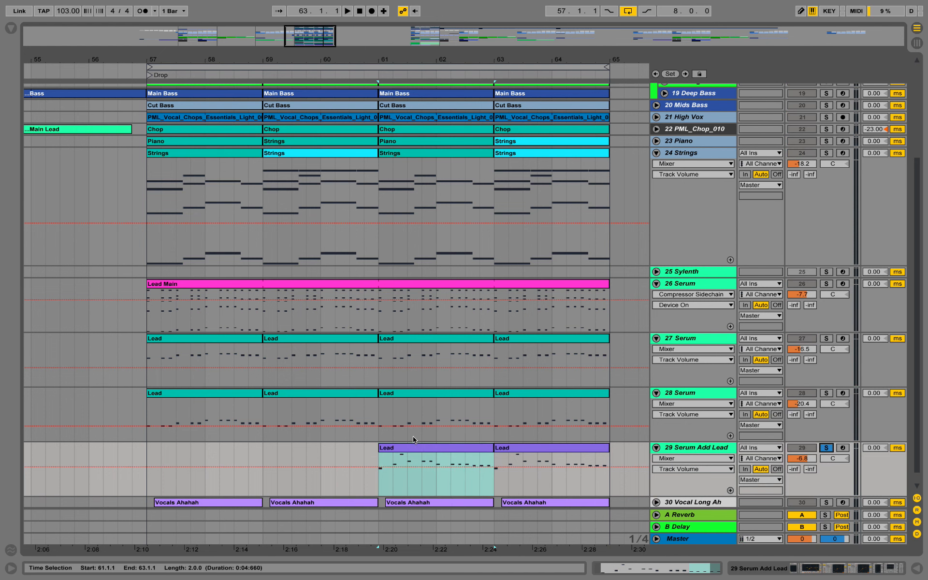
double_click(417, 449)
key(space)
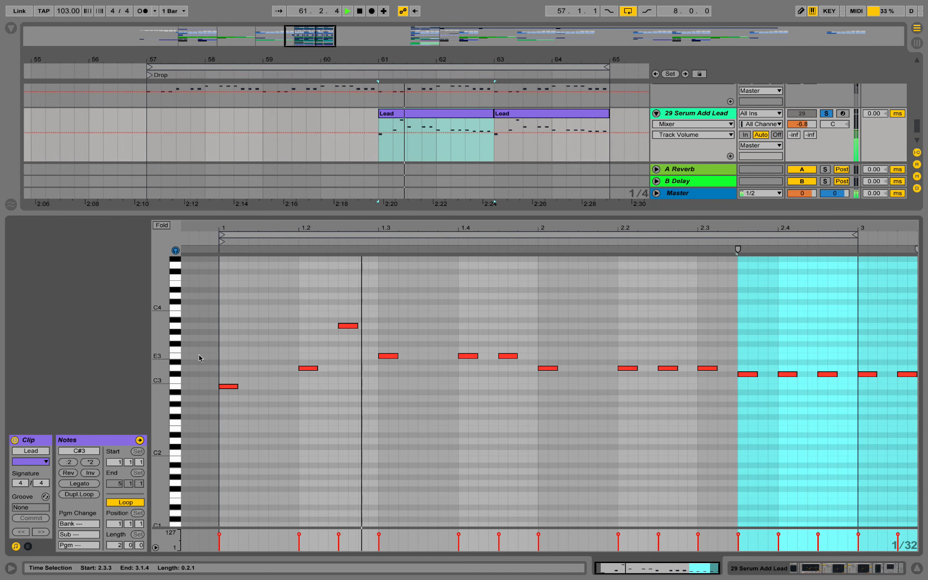
drag(160, 349, 224, 348)
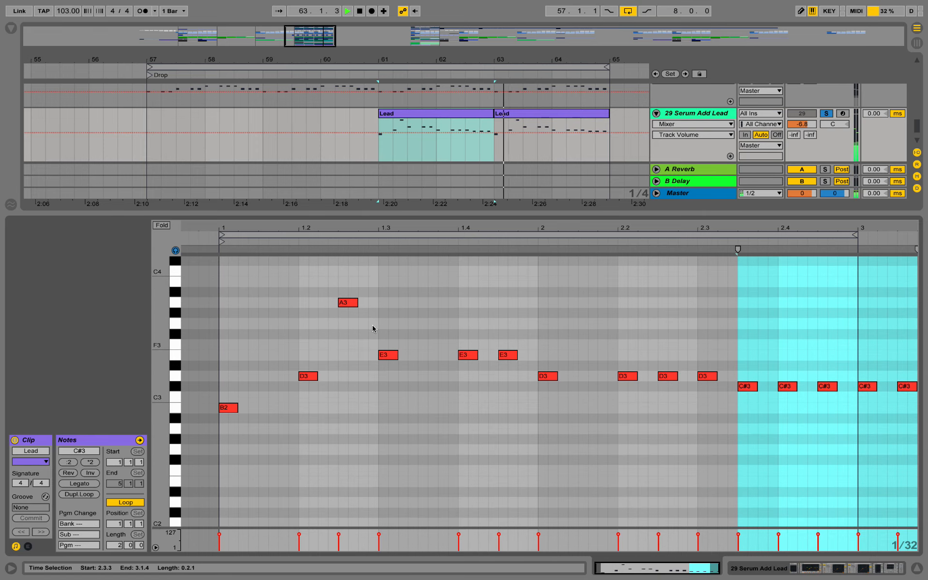
click(824, 116)
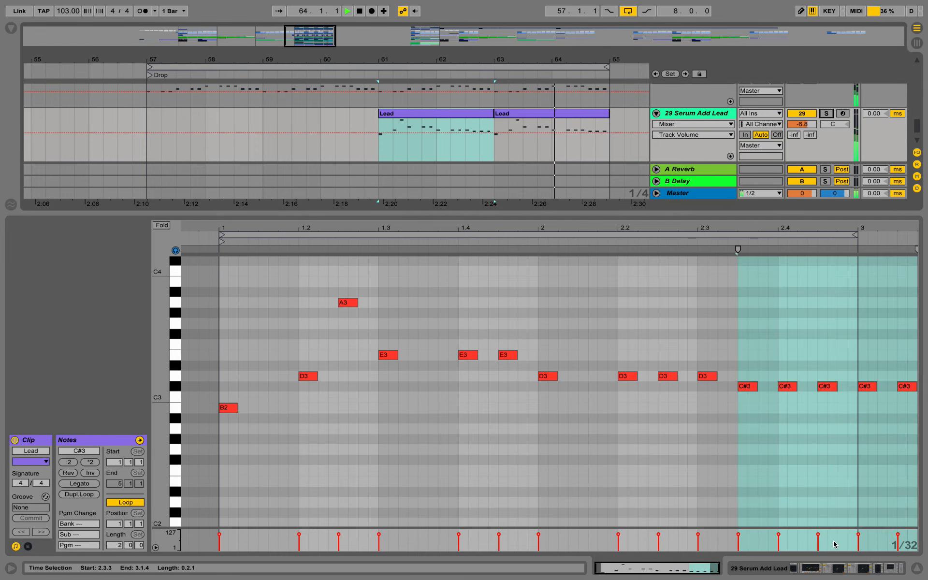
click(917, 568)
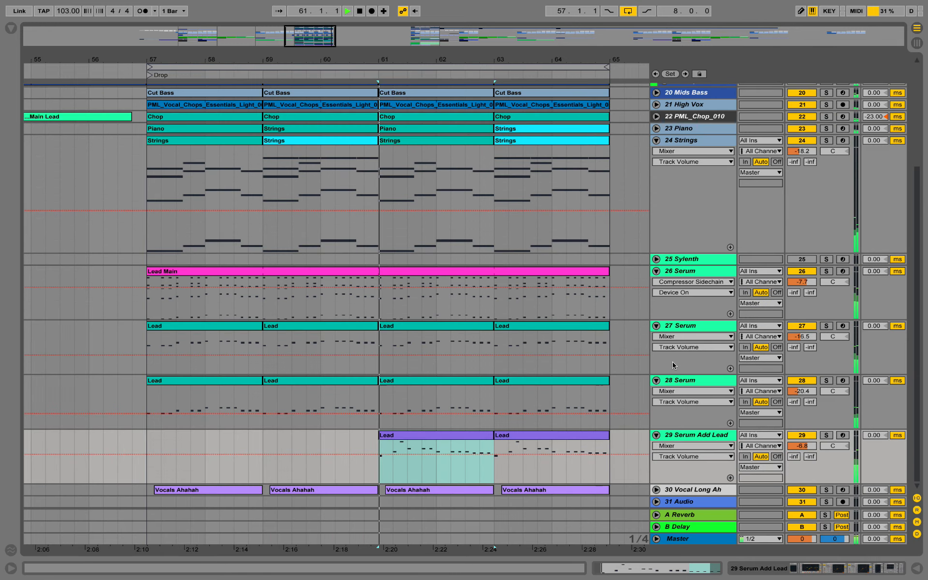
Step: Fold the 24 Strings and 26 Serum tracks in the arrangement
scroll(671, 359, up, 2)
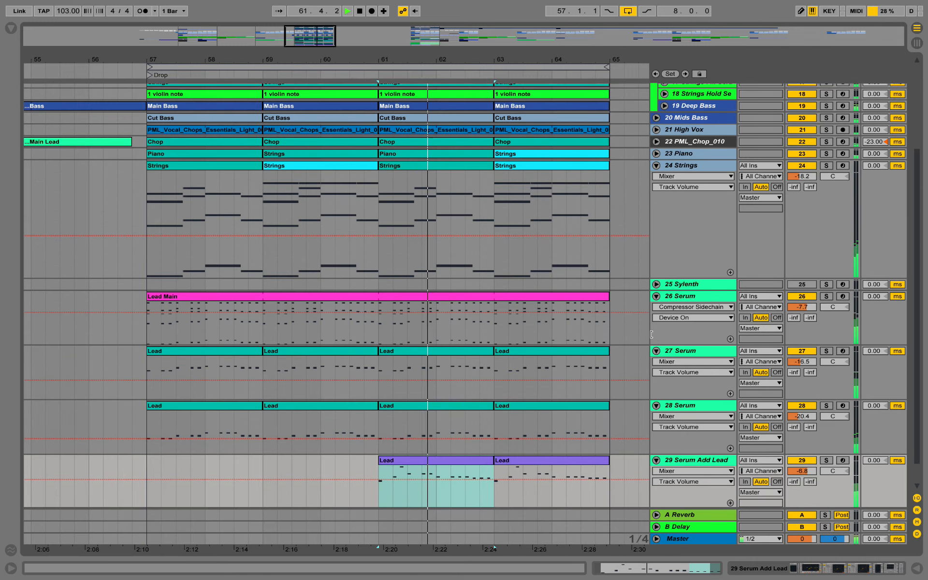
scroll(651, 337, up, 4)
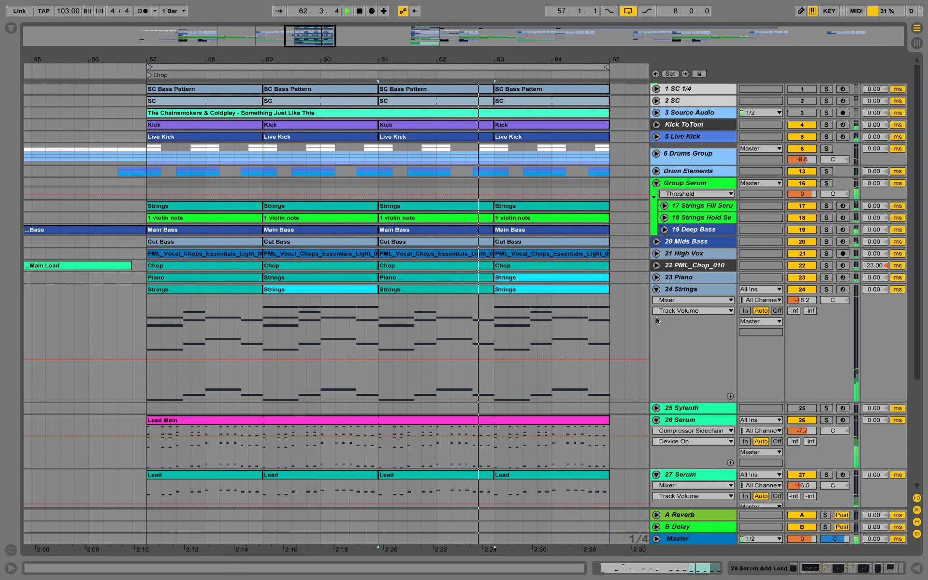
click(656, 290)
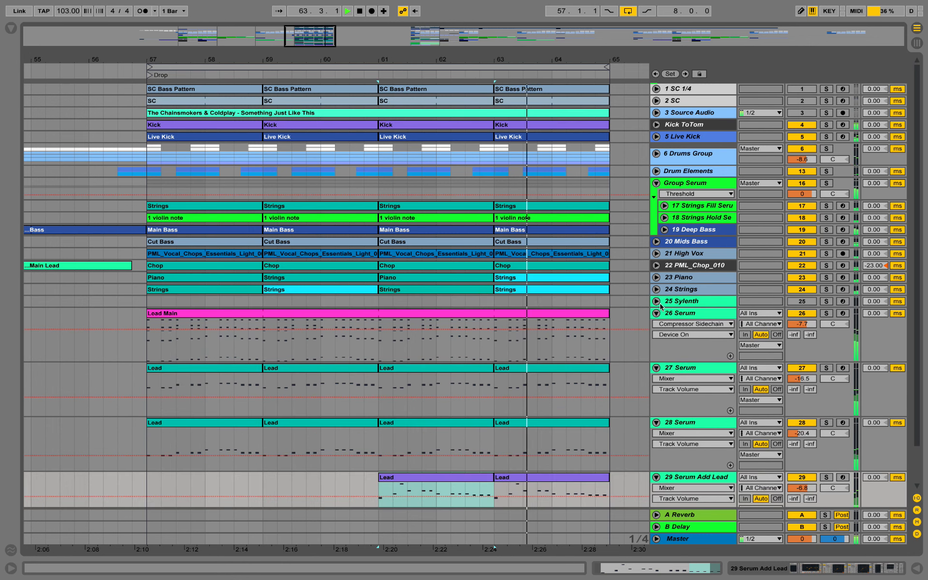
click(656, 313)
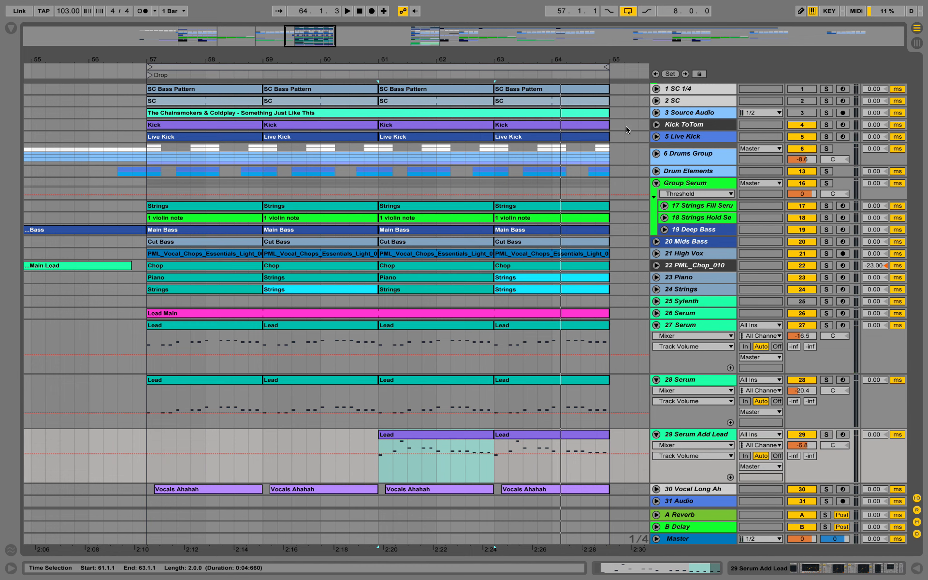
Step: Unfold the Kick ToTom track, show its clipped kick device chain, and listen to the track soloed
click(656, 125)
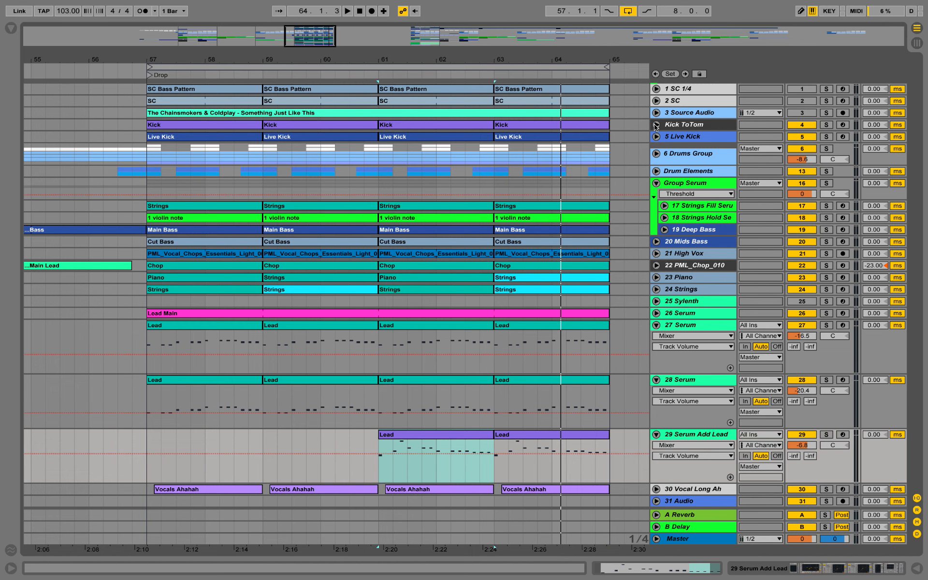
click(696, 127)
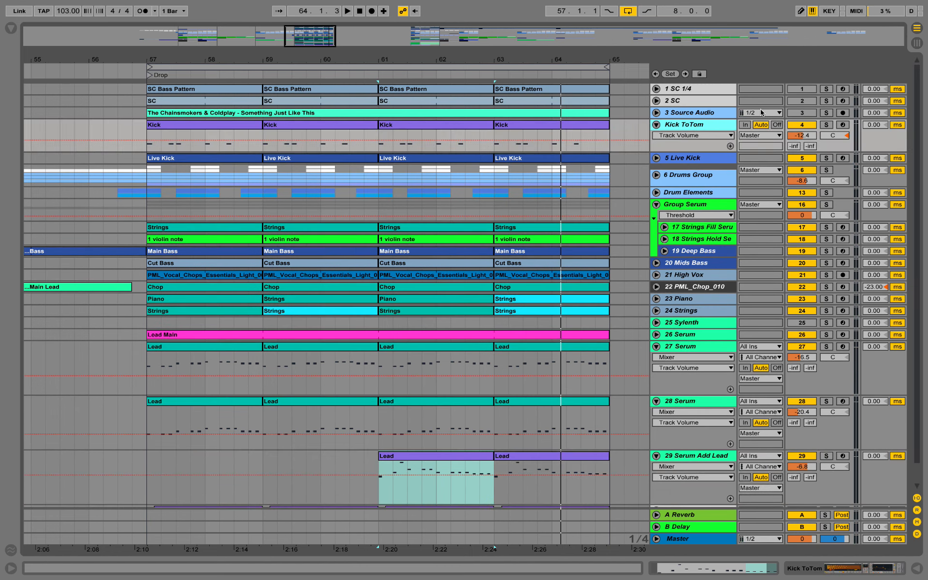
double_click(693, 130)
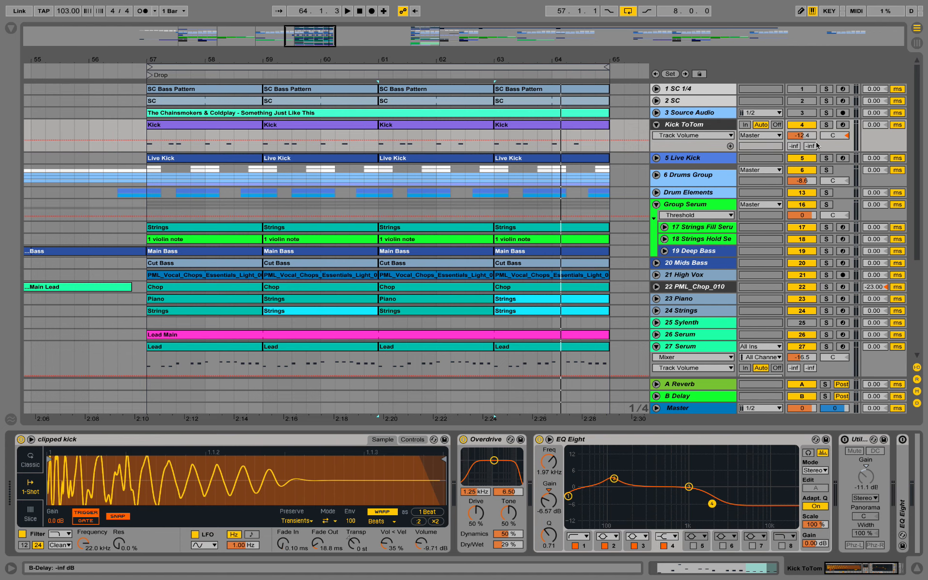
click(827, 124)
key(space)
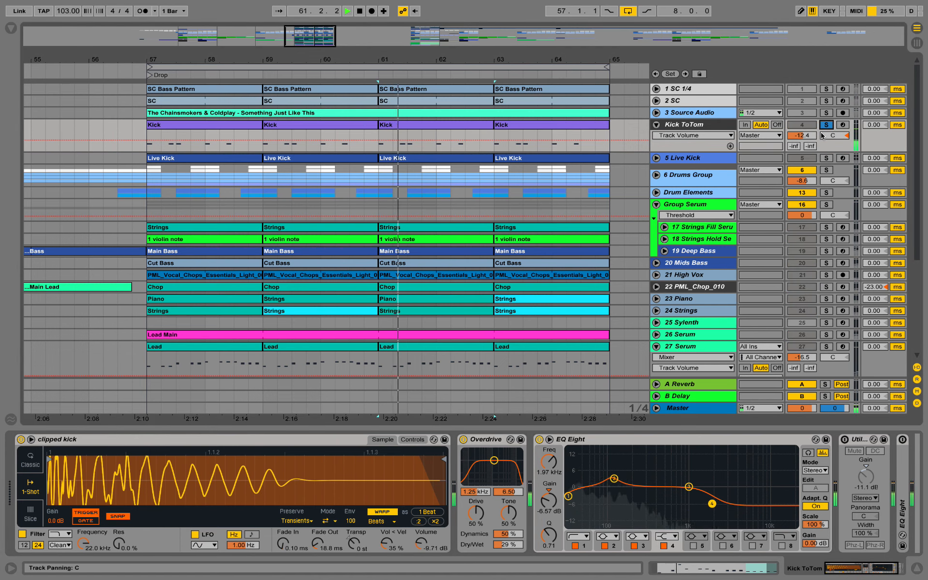
key(space)
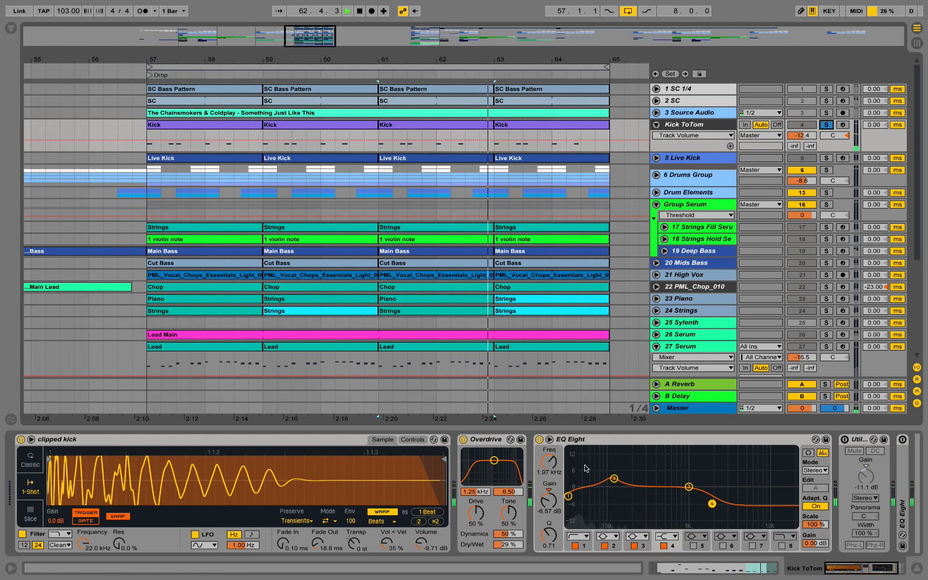
key(space)
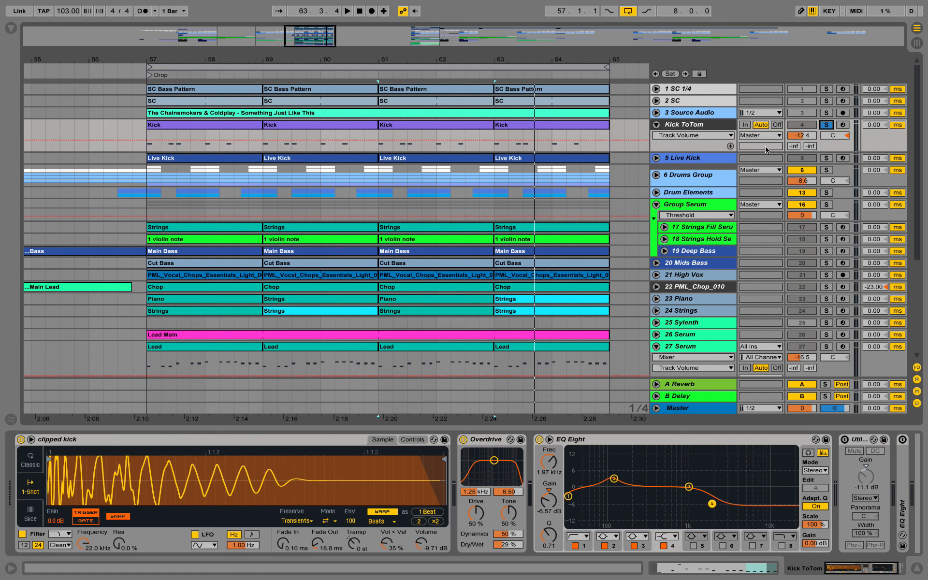
Step: Expand the 6 Drums Group and add 9 Clap deep, 10 Clap deep and 11 long open hihat to the soloed kick during playback
click(657, 175)
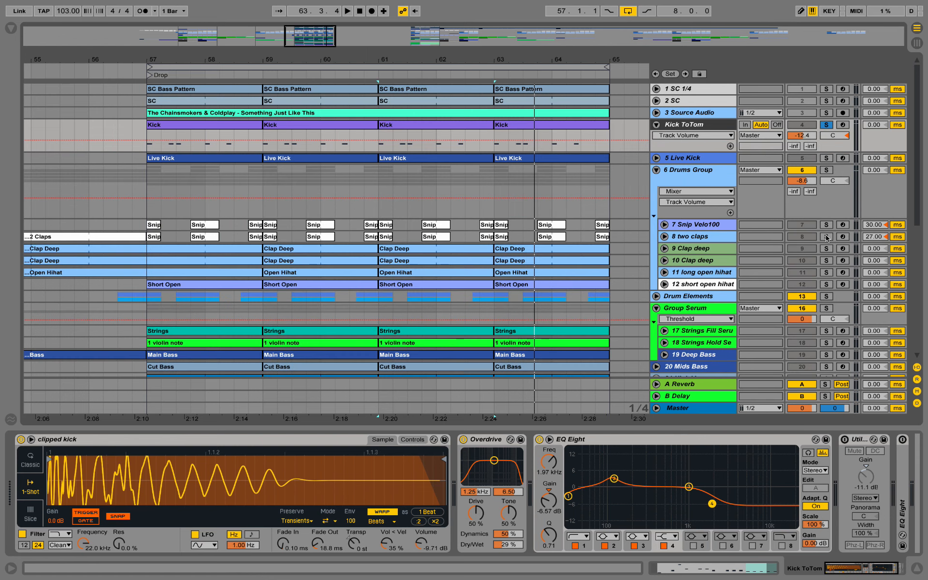
key(space)
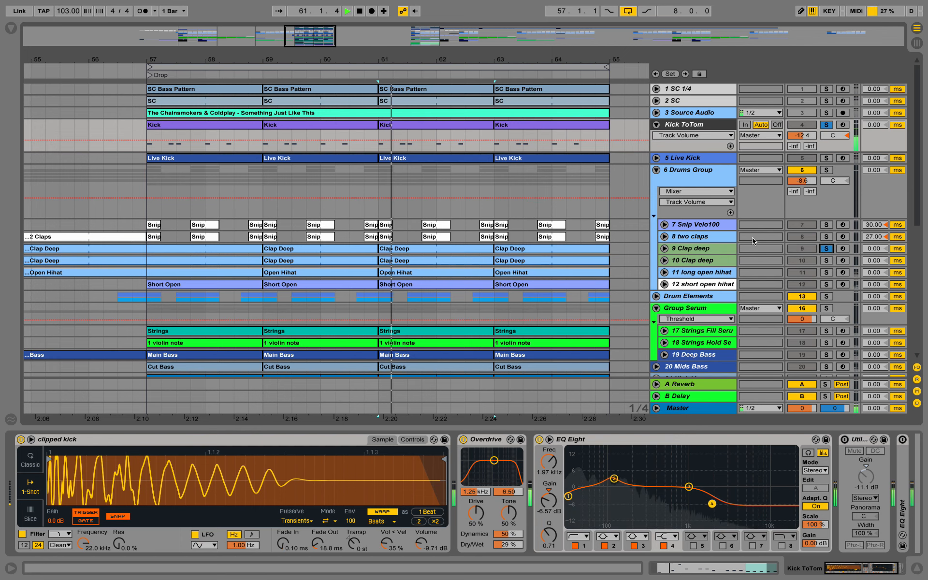
click(826, 260)
click(826, 273)
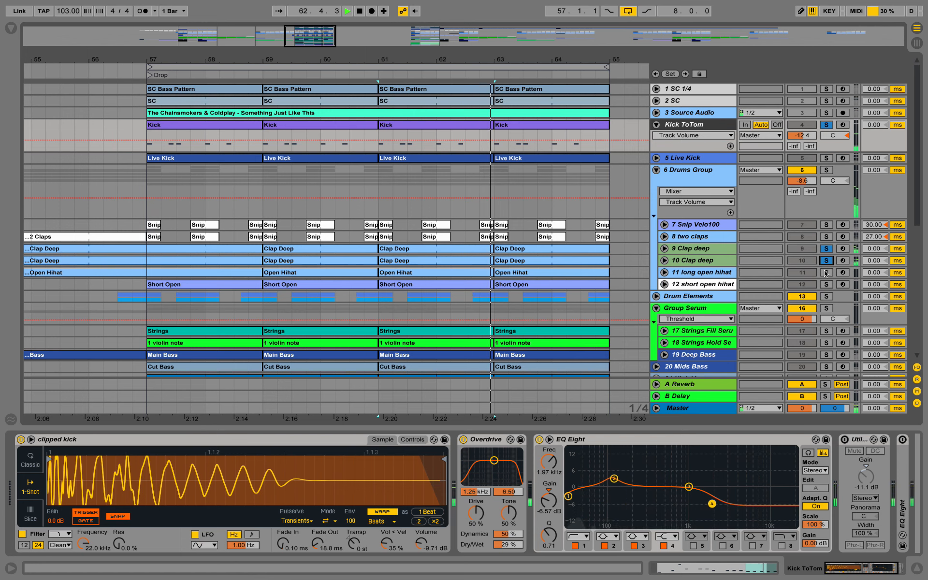
Step: Show the 10 Clap deep devices, listen with 8 two claps also soloed, and unfold the 8 two claps track
click(721, 260)
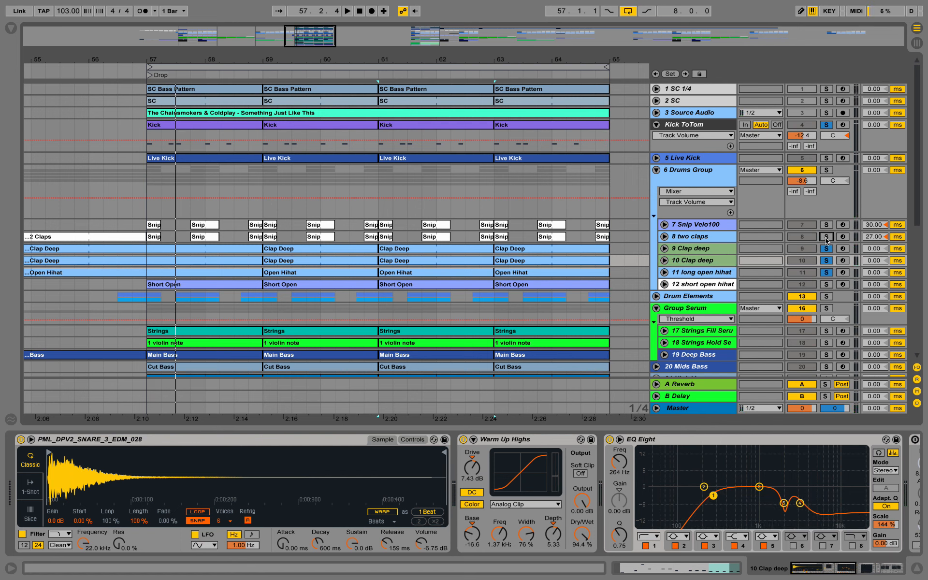
key(space)
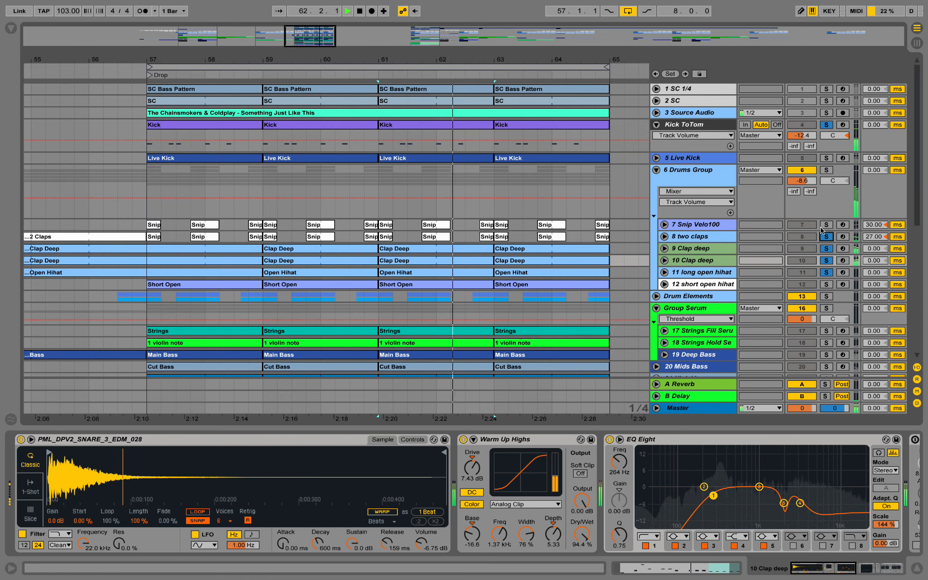
click(665, 236)
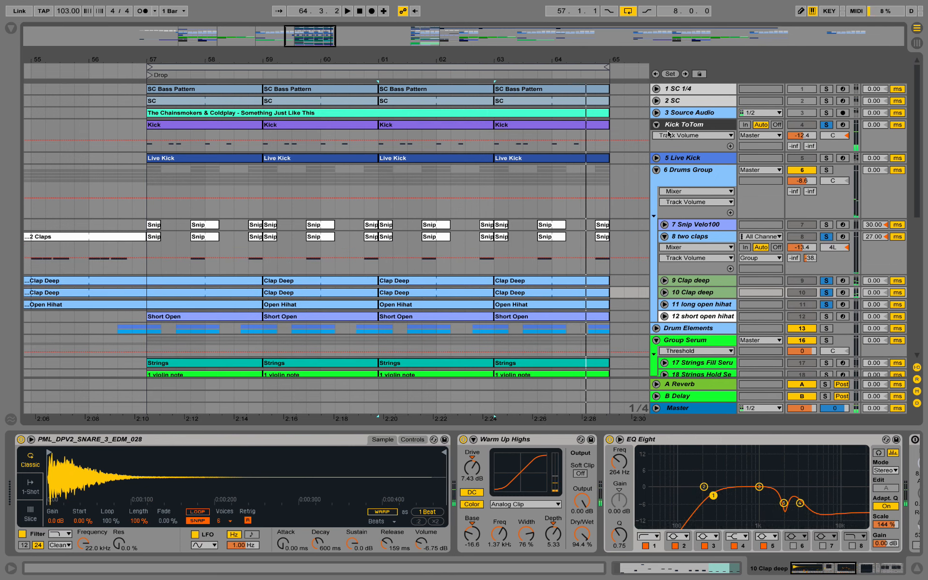
Step: Examine the note pattern of the Kick clip at bar 63, return to the kick's devices, and play the soloed drums
double_click(503, 129)
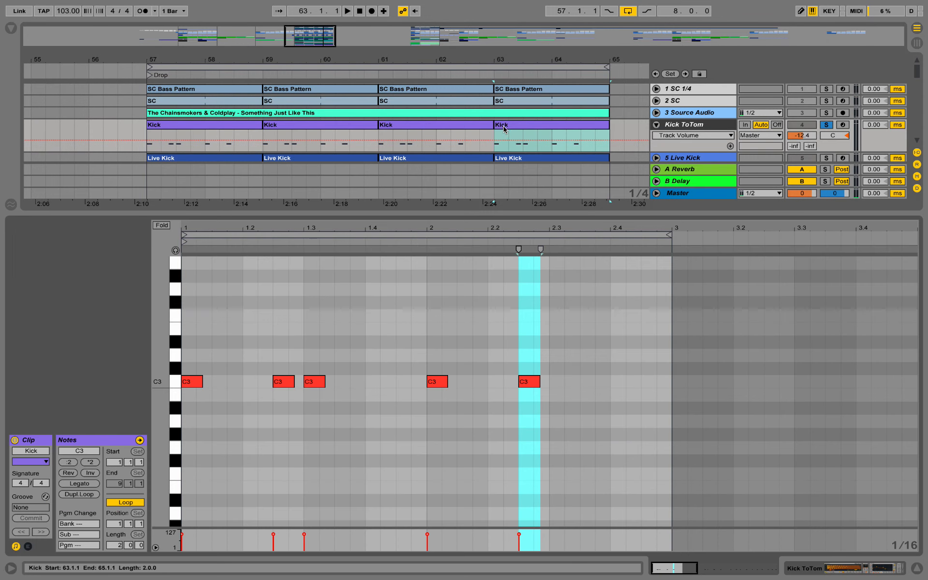
click(321, 334)
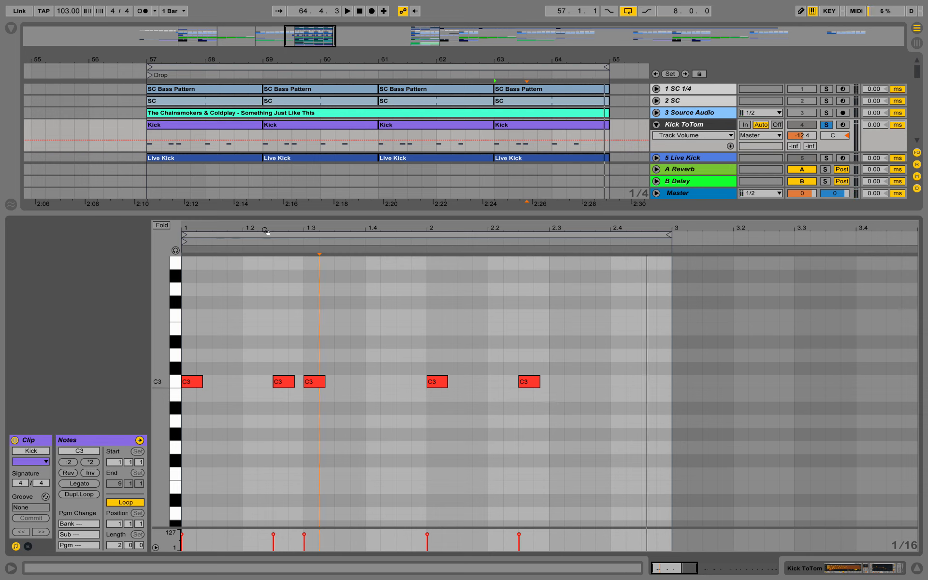
key(space)
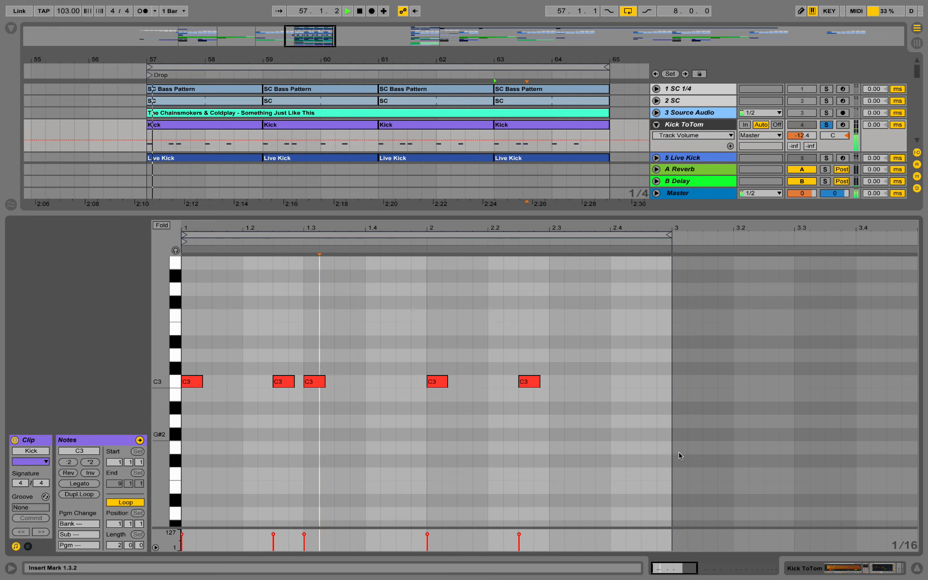
key(shift+Tab)
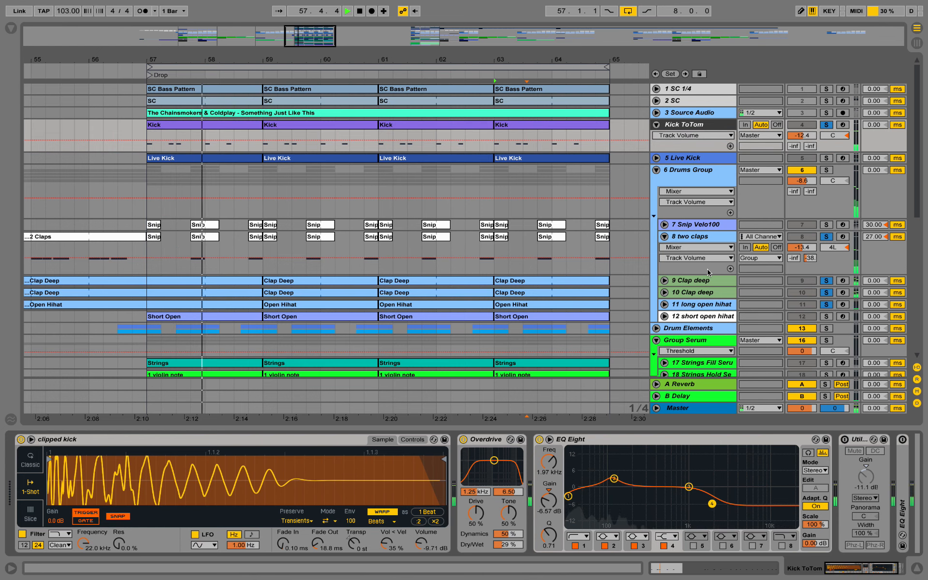
key(space)
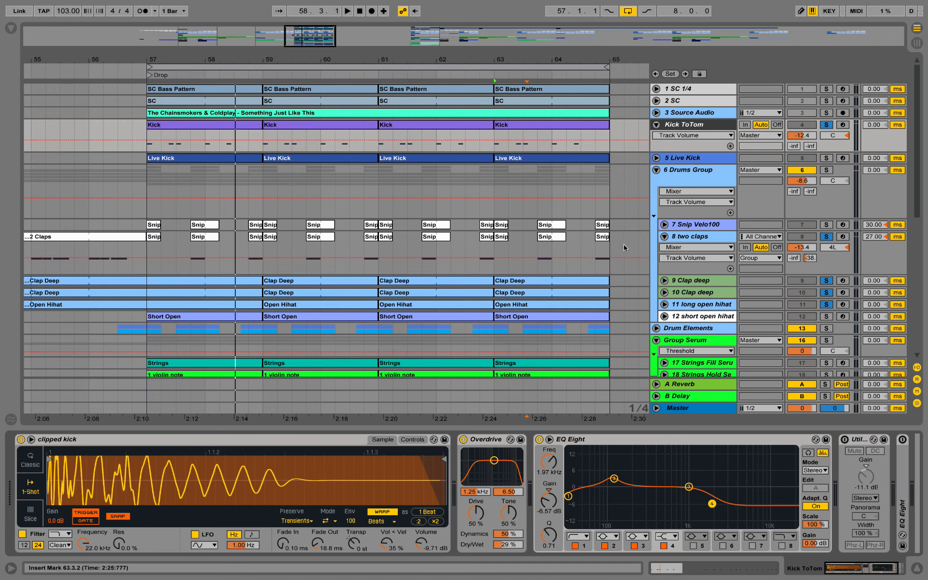
key(space)
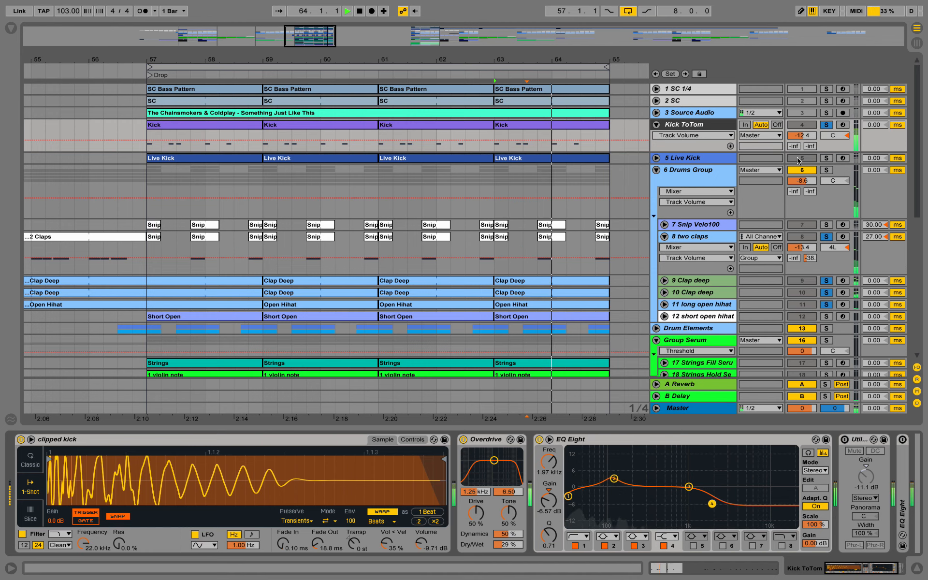
Step: Unfold 9 Clap deep with its devices shown, select its clip at bar 63, and listen to the track soloed alone
click(687, 280)
key(space)
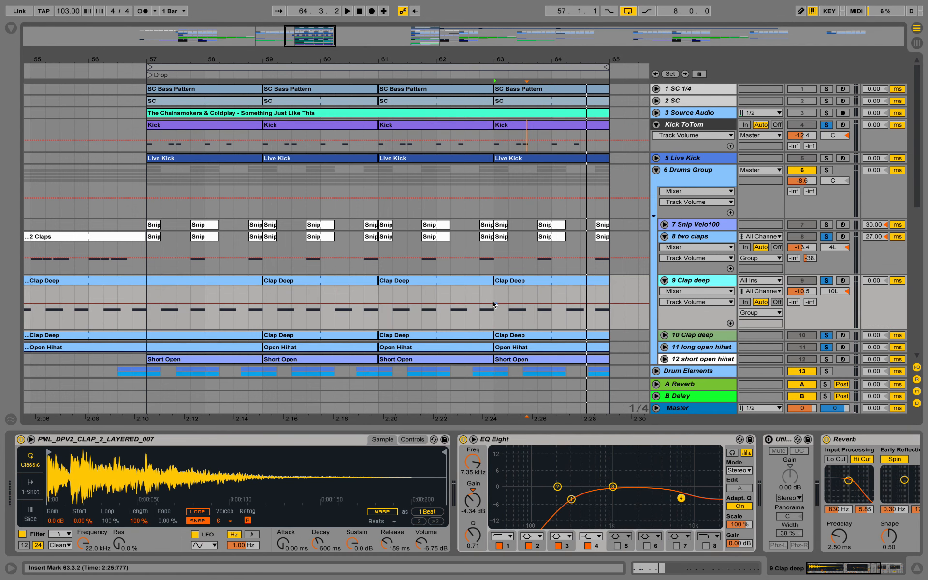
click(526, 281)
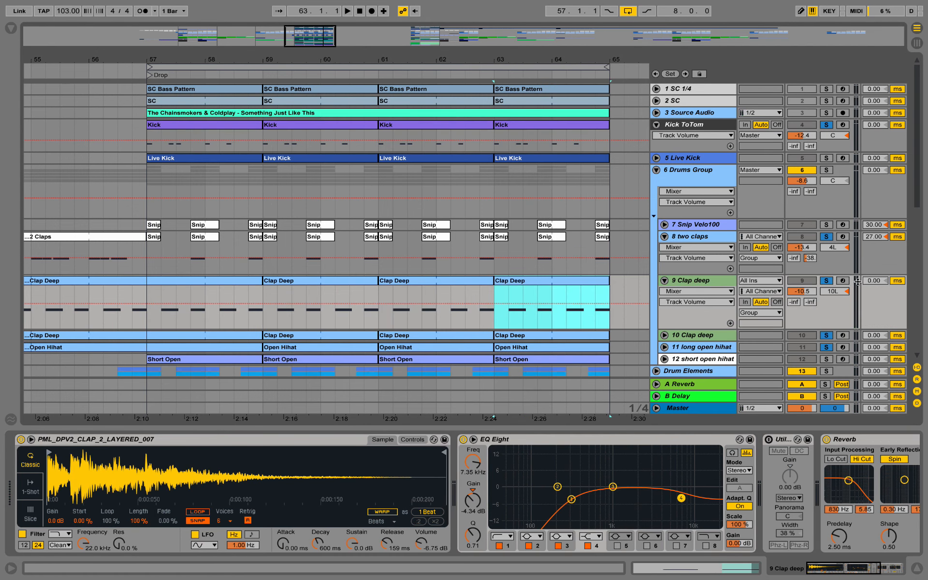
click(826, 281)
key(space)
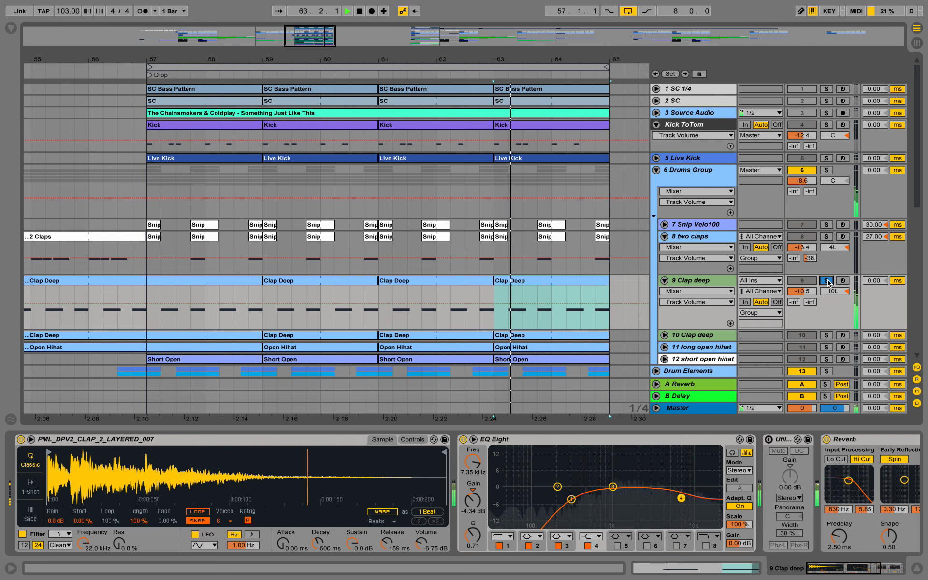
key(space)
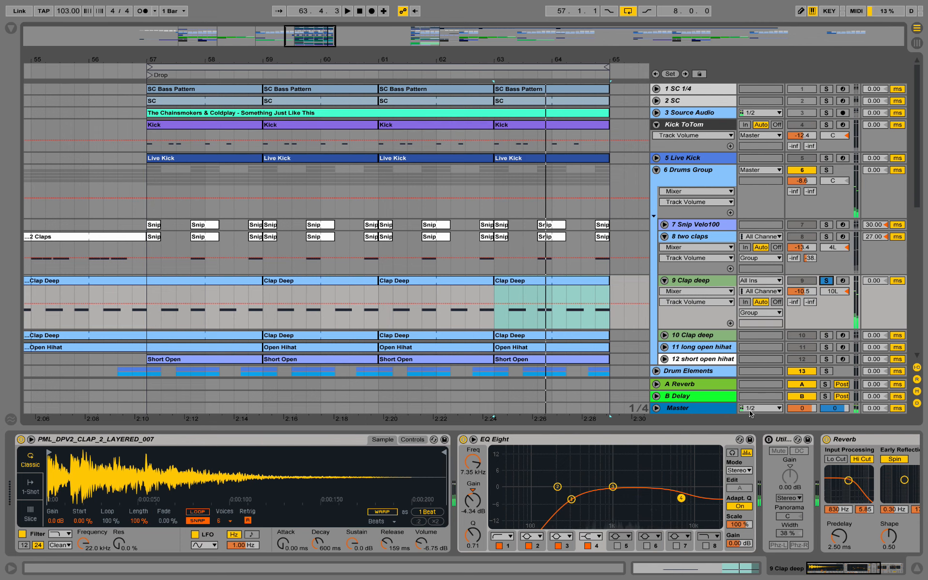
Step: Compare the 9 Clap deep sound with its Reverb bypassed and re-enabled during playback
drag(849, 573, 866, 571)
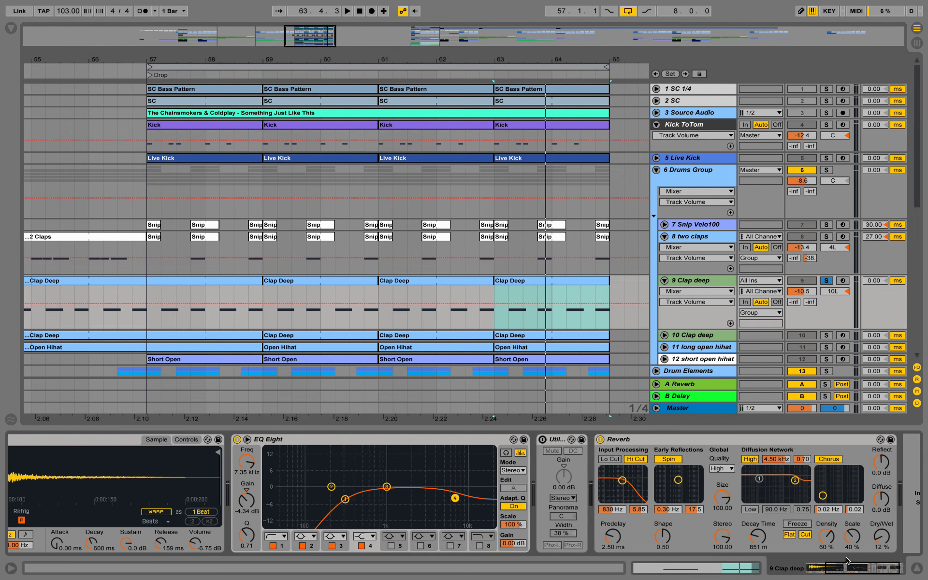
click(602, 440)
key(space)
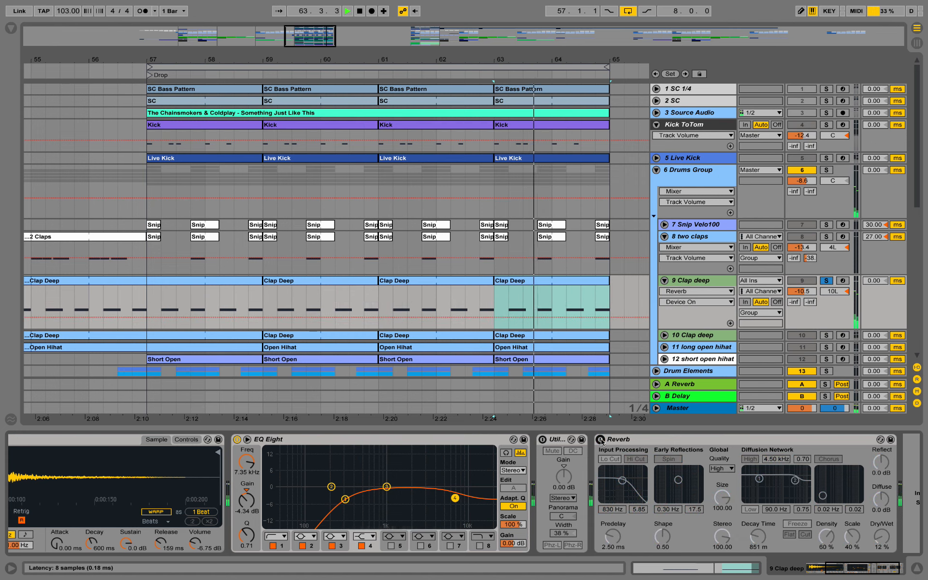
click(601, 440)
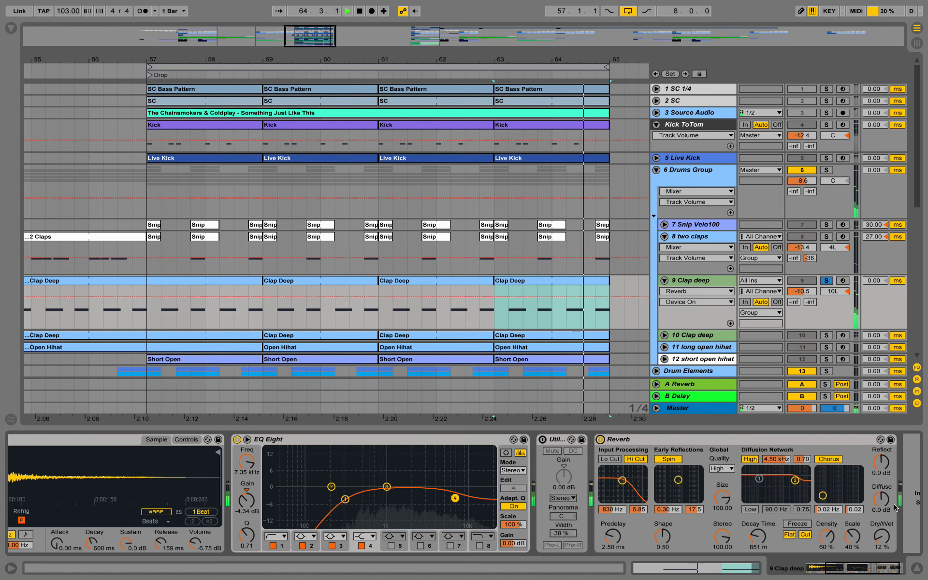
key(space)
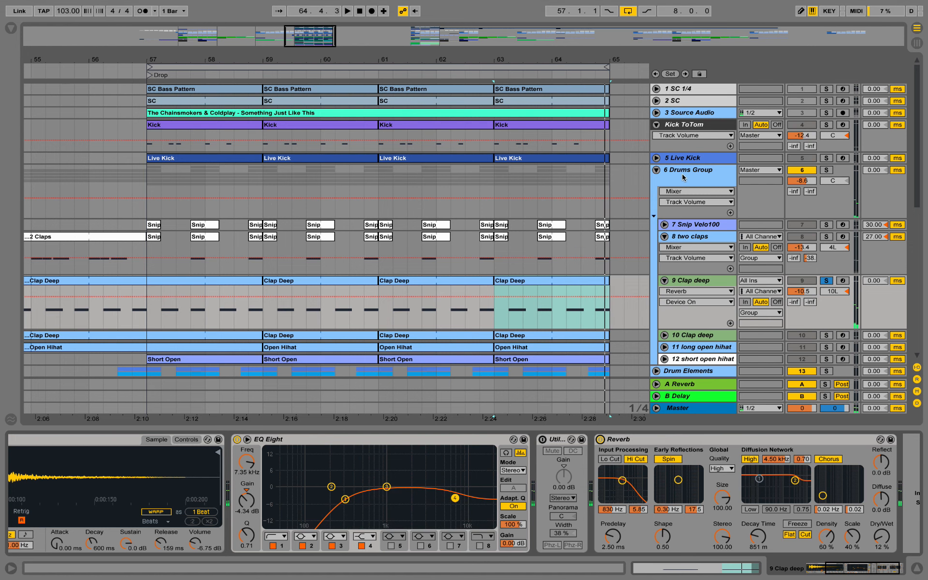
Step: Show the Compressor and Drums Room reverb on the 6 Drums Group and listen to the group soloed from bar 63
click(683, 171)
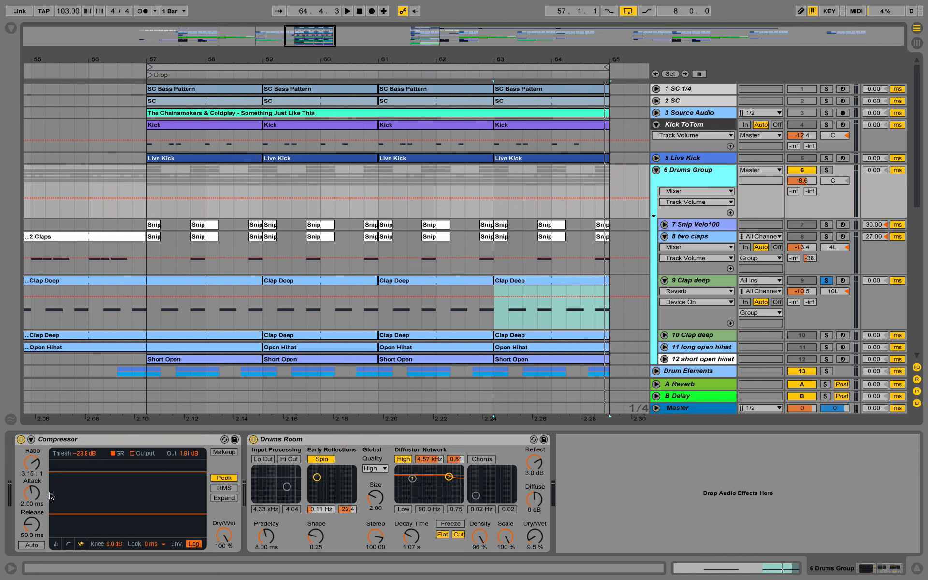
click(826, 170)
key(space)
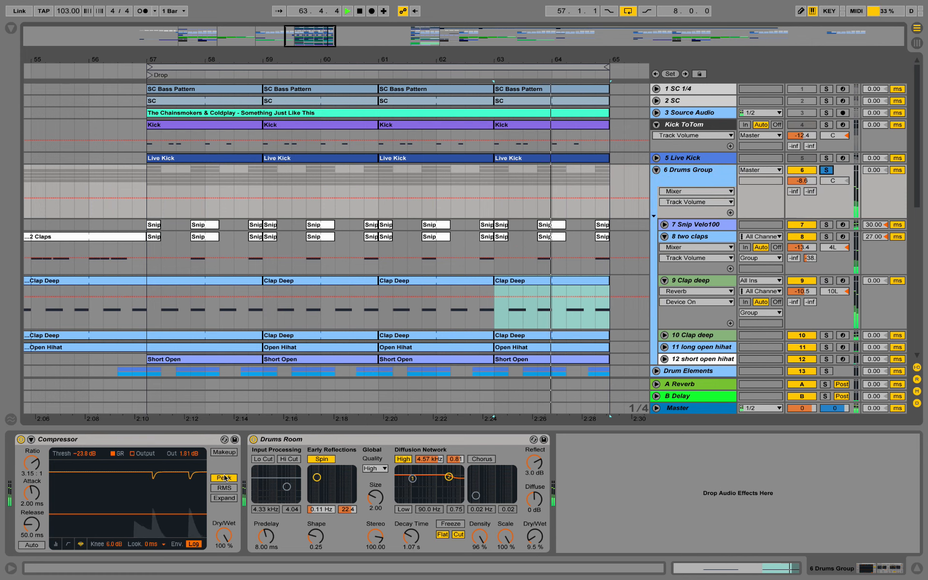
key(space)
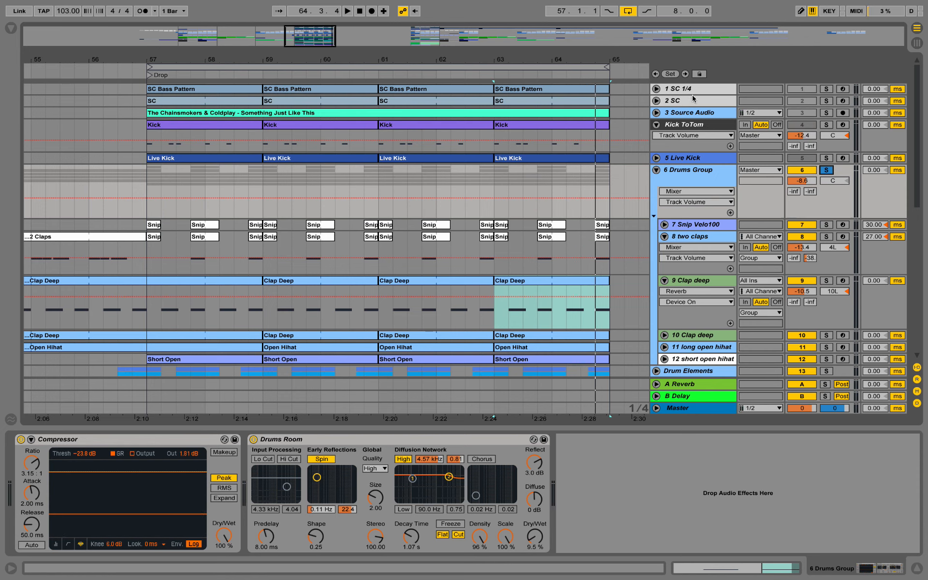
Step: Solo Kick ToTom together with the 6 Drums Group and play them from bar 63
click(827, 125)
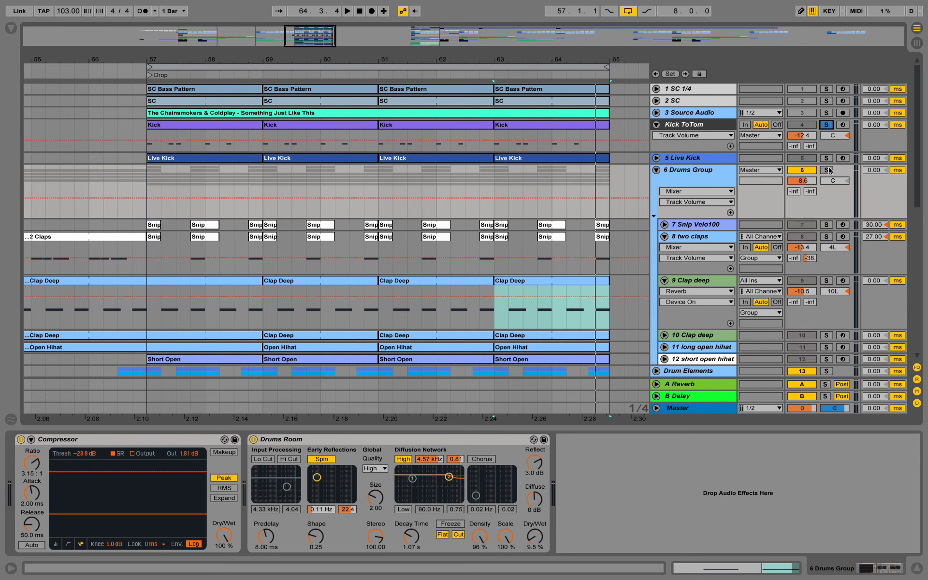
click(828, 170)
key(space)
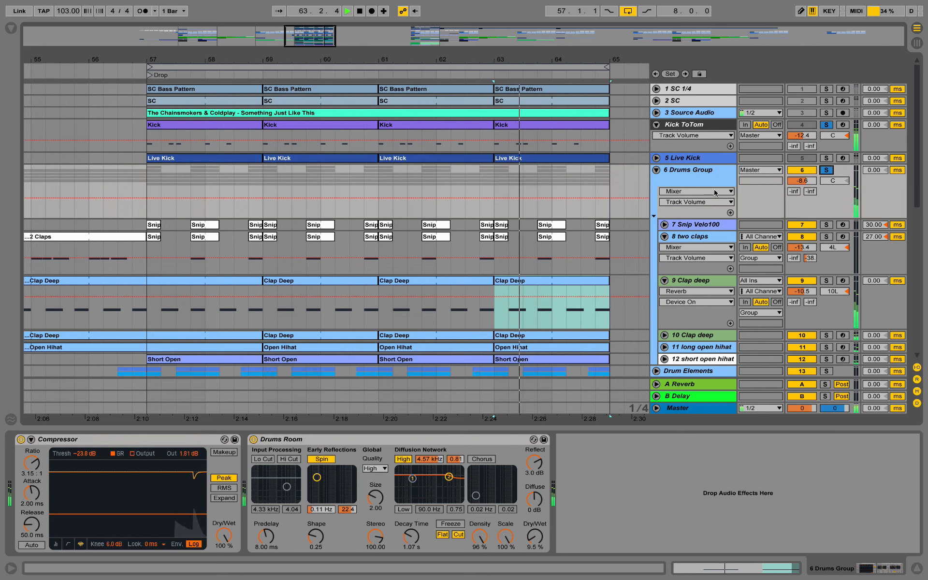
Step: Unfold 5 Live Kick with its devices shown, solo it together with Kick ToTom, and listen to both tracks
scroll(707, 194, down, 1)
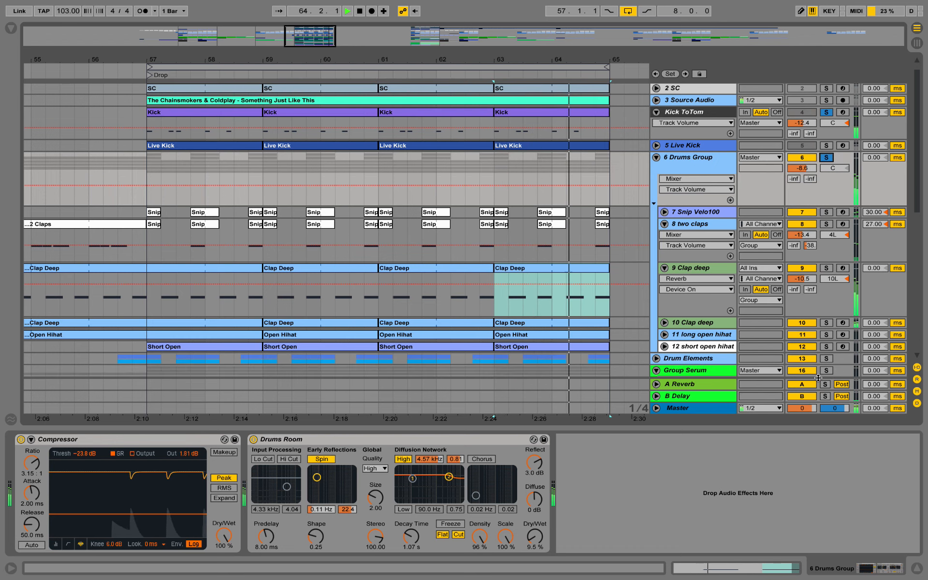
scroll(687, 209, up, 1)
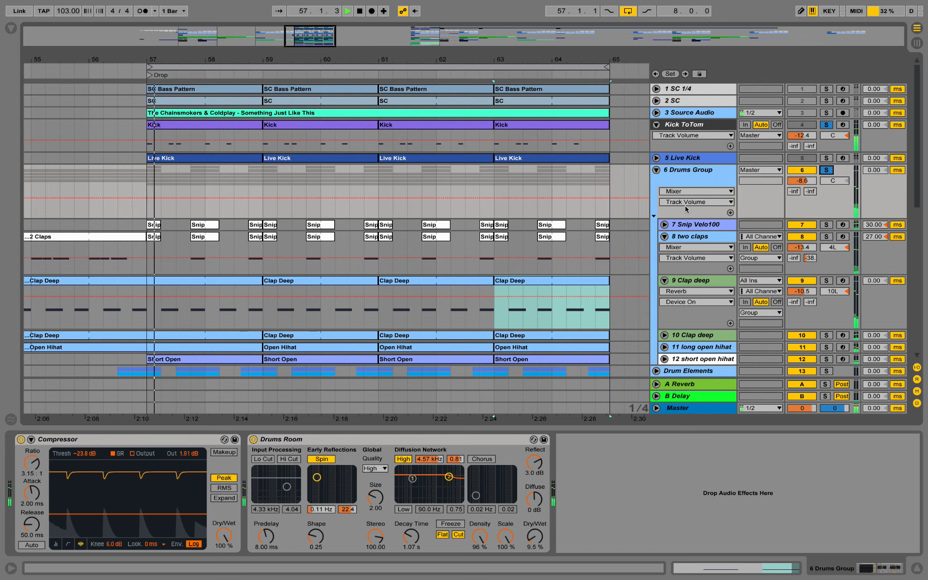
key(space)
click(657, 158)
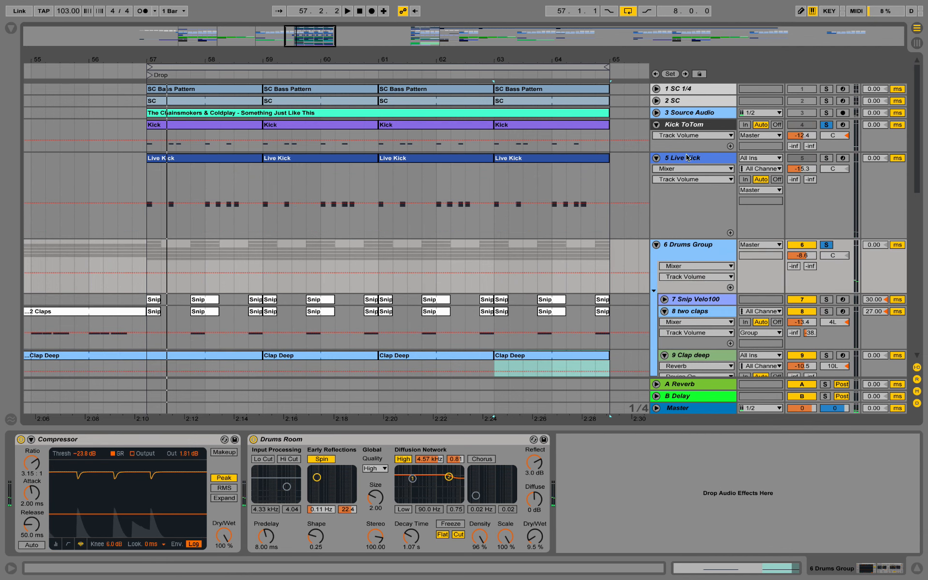
click(692, 158)
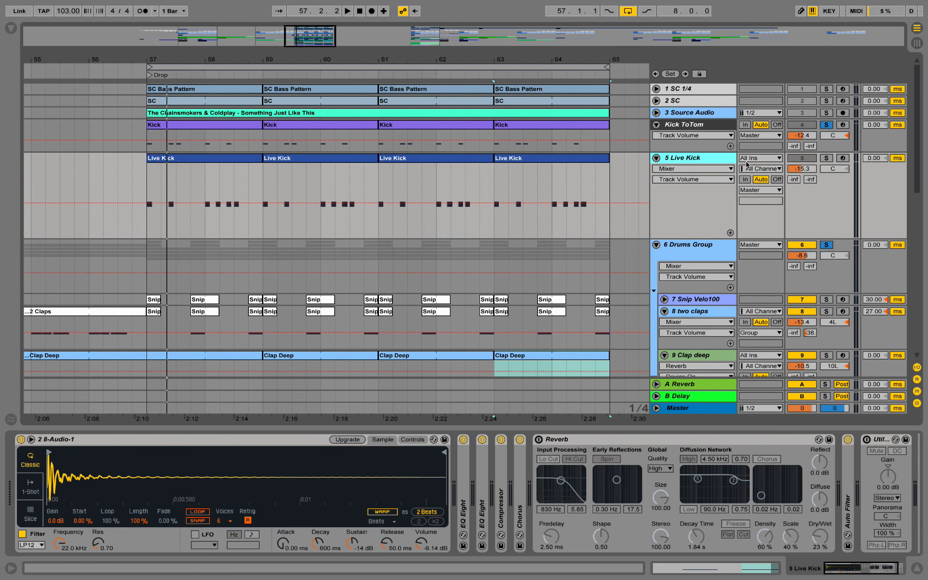
click(720, 161)
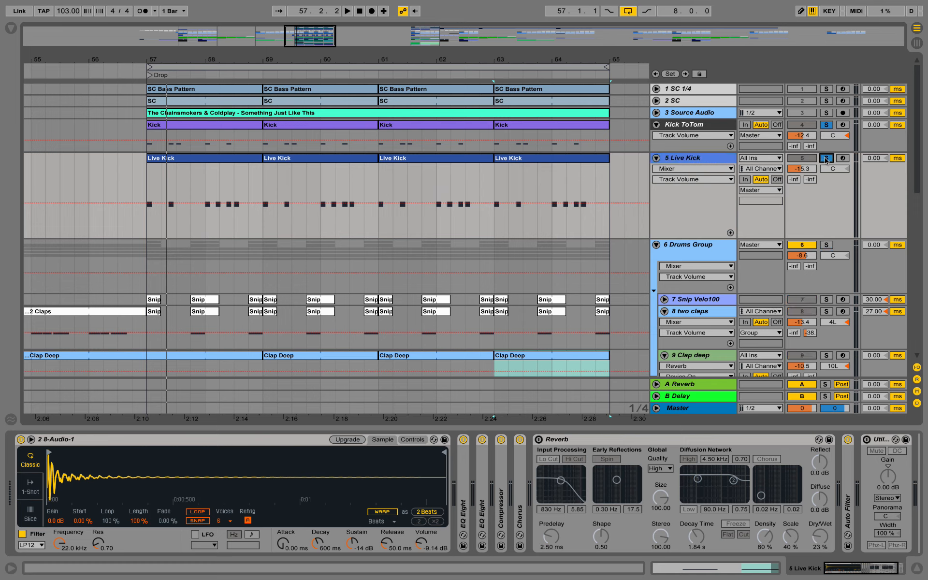
key(space)
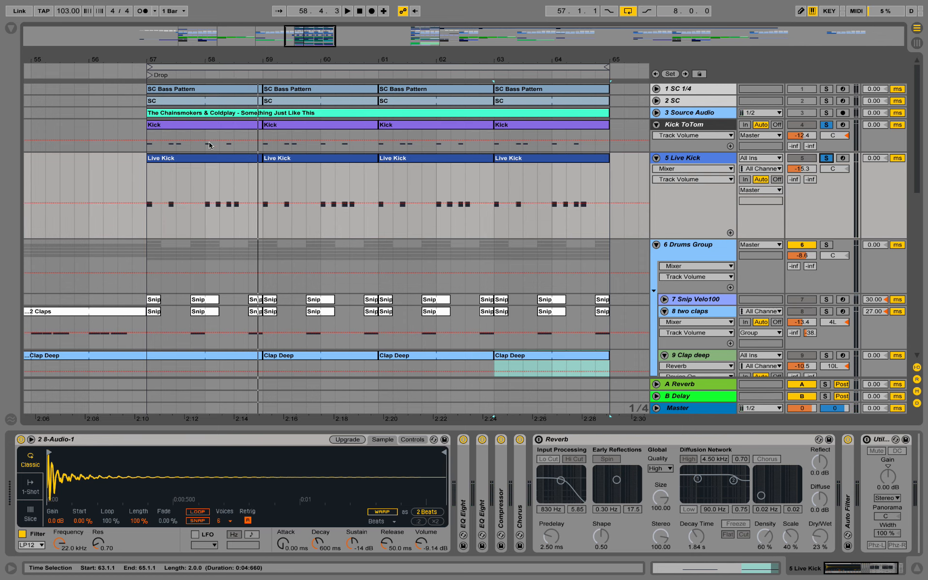
Step: Place the insert marker at 58.1.1 on 5 Live Kick and play the soloed kicks repeatedly from there
drag(210, 60, 208, 102)
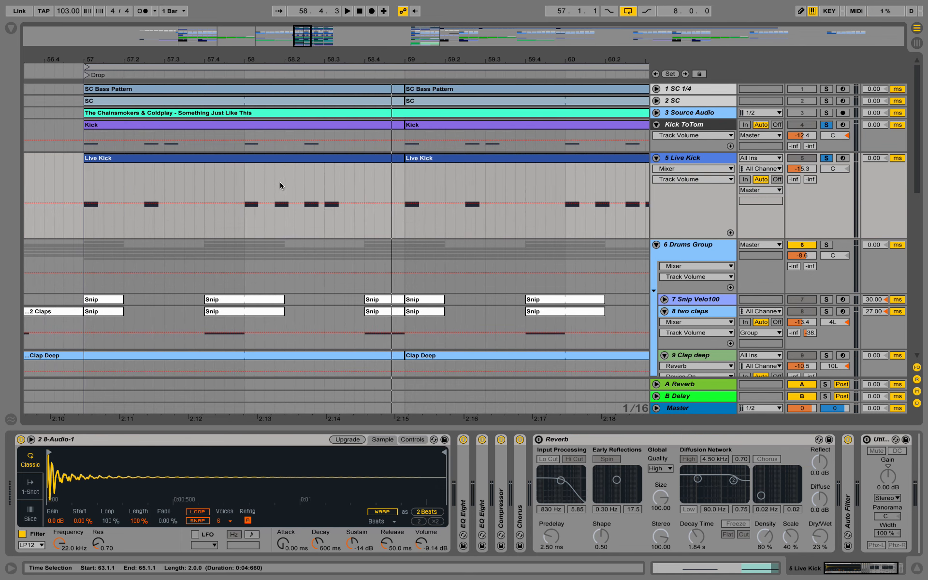
click(245, 175)
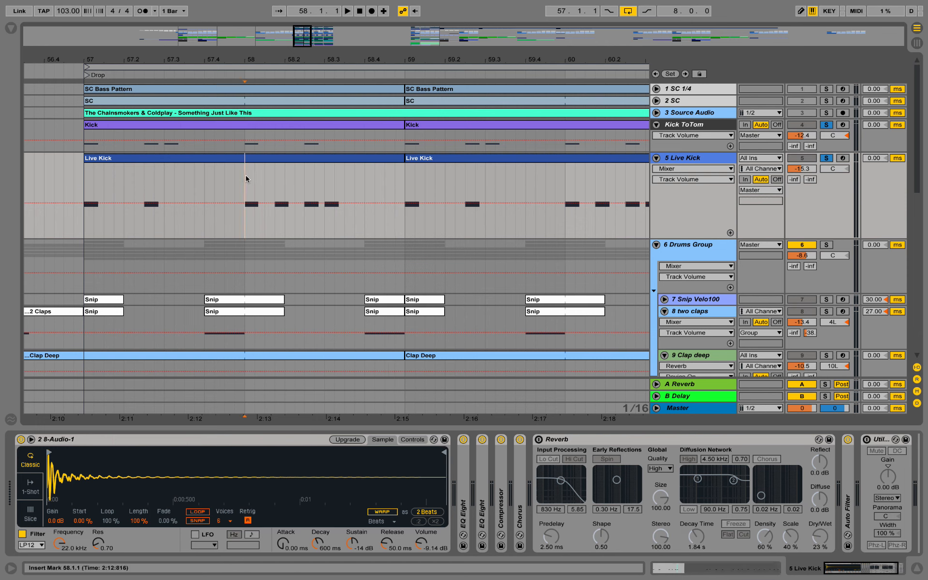
key(space)
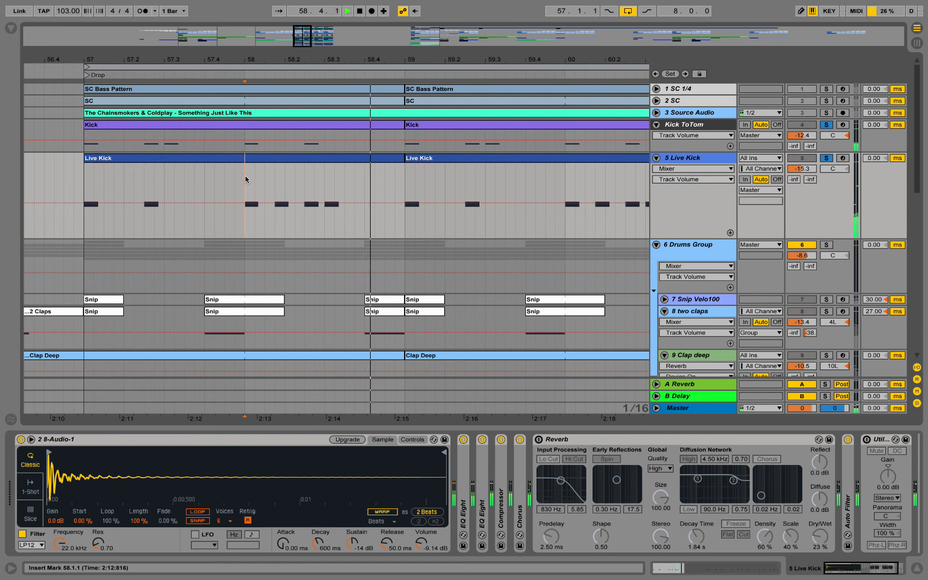
key(space)
key(space)
key(space)
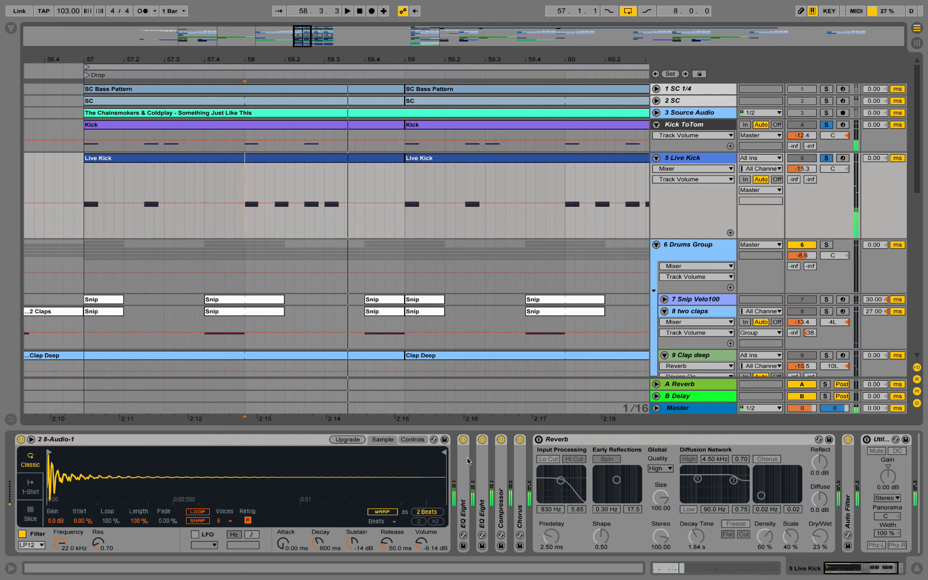
Step: Expand both EQ Eights, the Compressor and the Chorus on 5 Live Kick to examine their settings
double_click(467, 457)
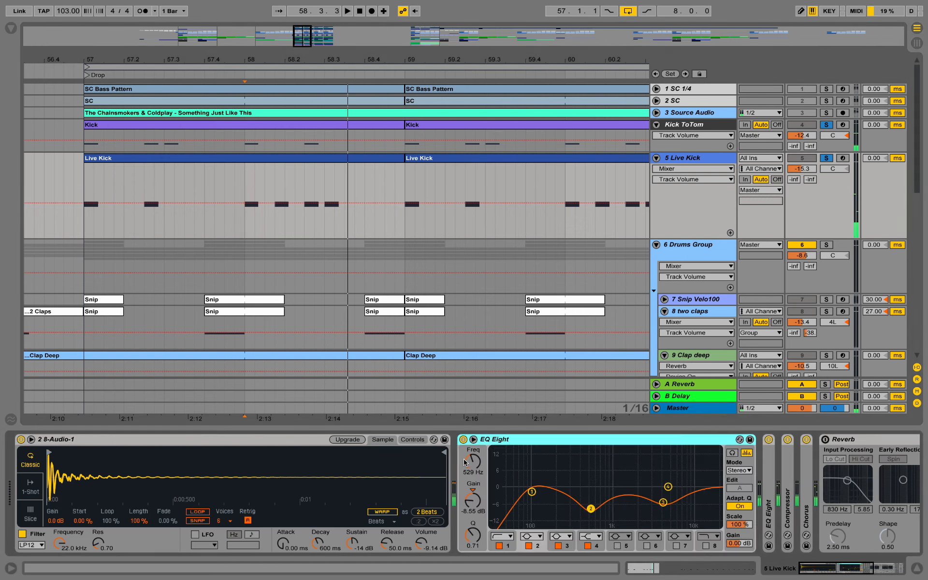
double_click(771, 505)
click(847, 571)
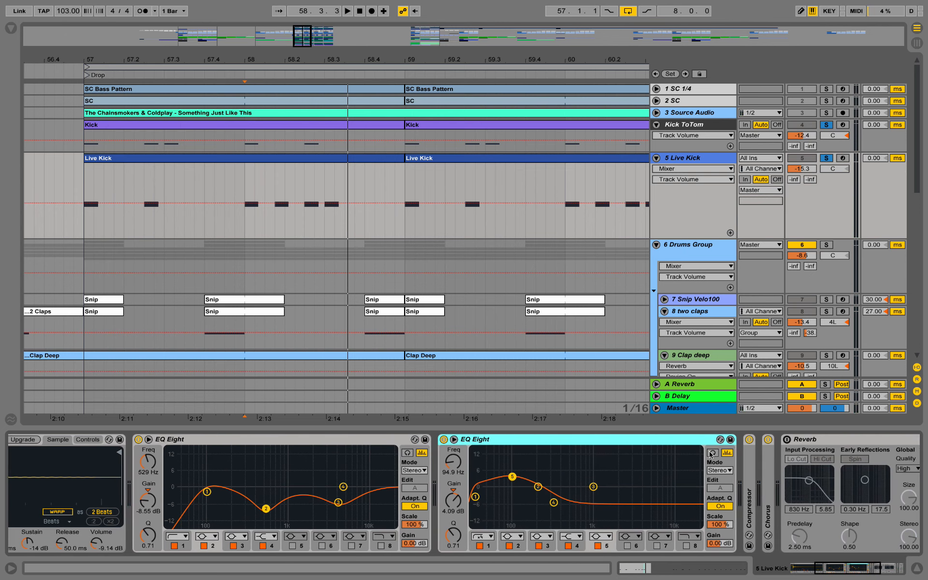
double_click(754, 476)
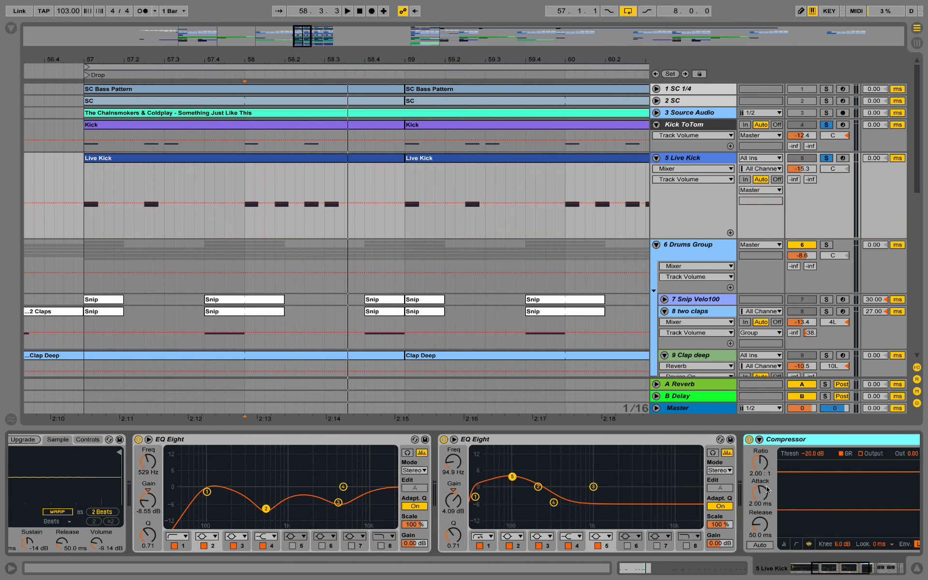
drag(832, 572, 839, 564)
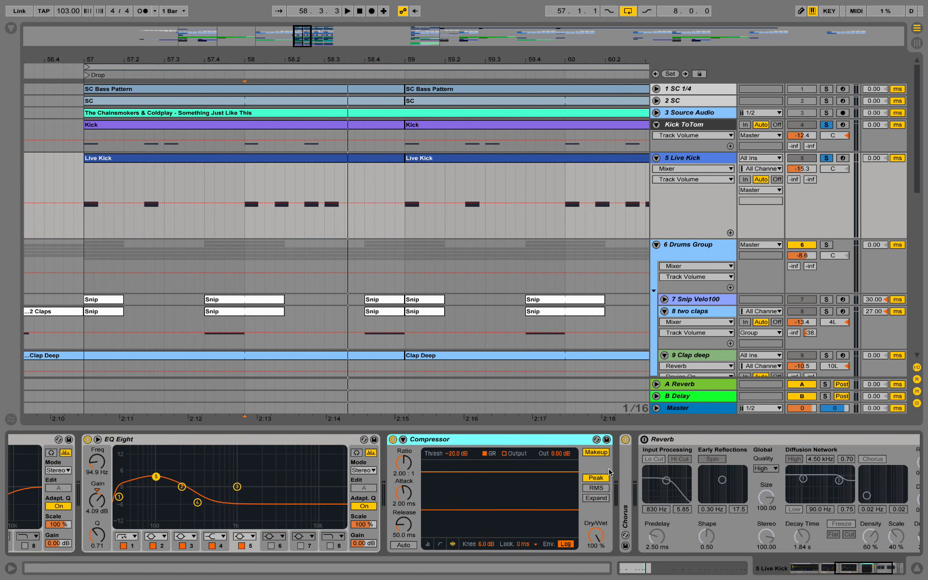
double_click(624, 469)
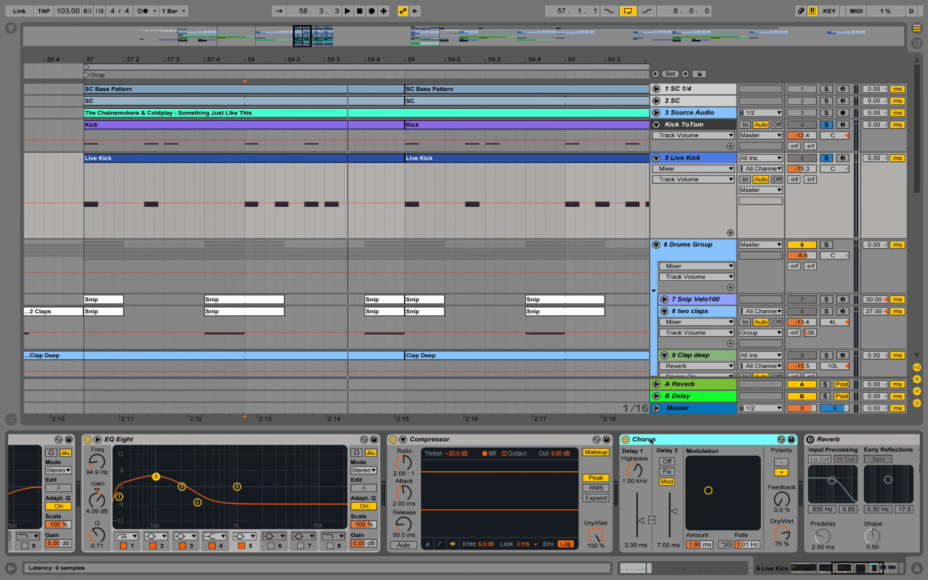
Step: Replay the soloed kicks from bar 58 with the Live Kick's expanded effects in view
key(space)
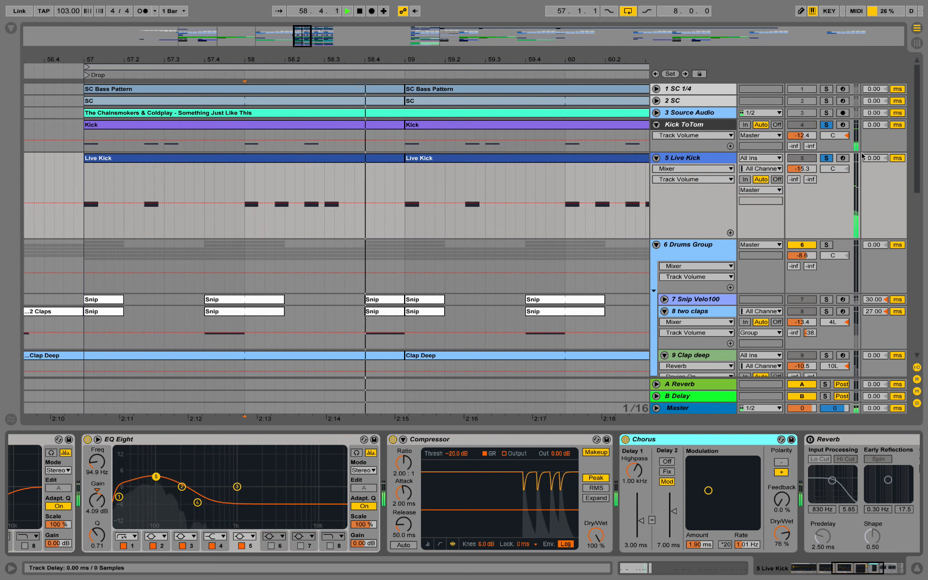
key(space)
key(space)
key(space)
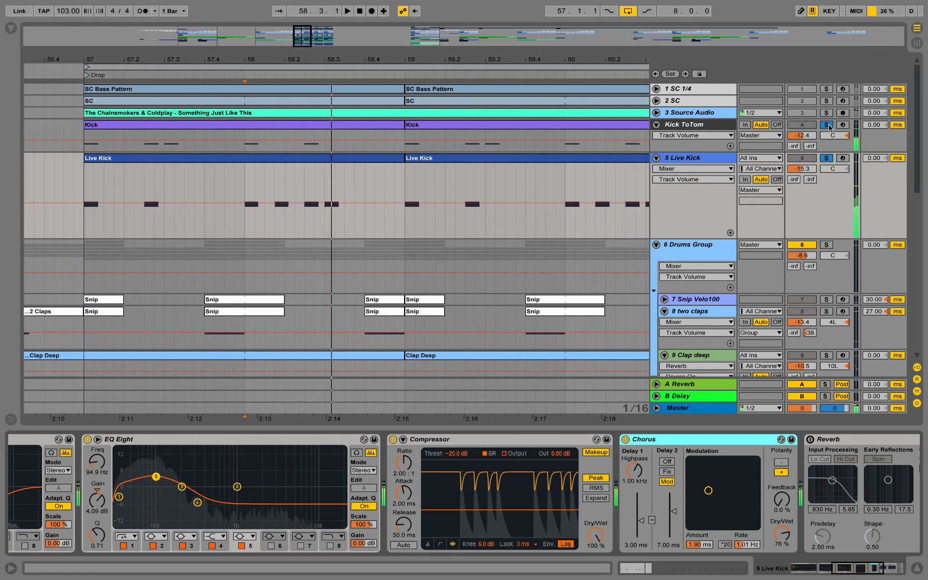
Step: Unsolo the kick tracks and fold 5 Live Kick, Kick ToTom and 6 Drums Group
click(827, 125)
drag(374, 60, 380, 22)
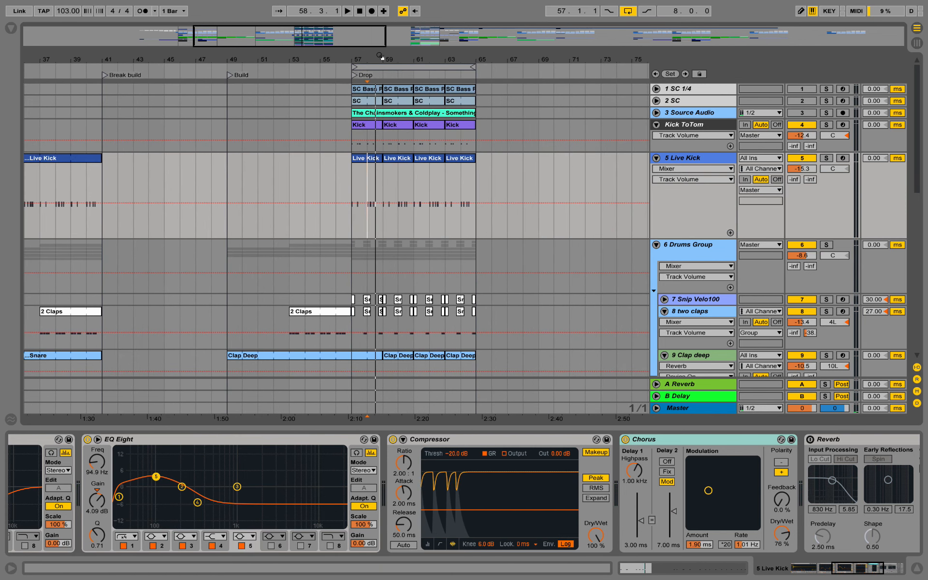
click(656, 157)
click(656, 125)
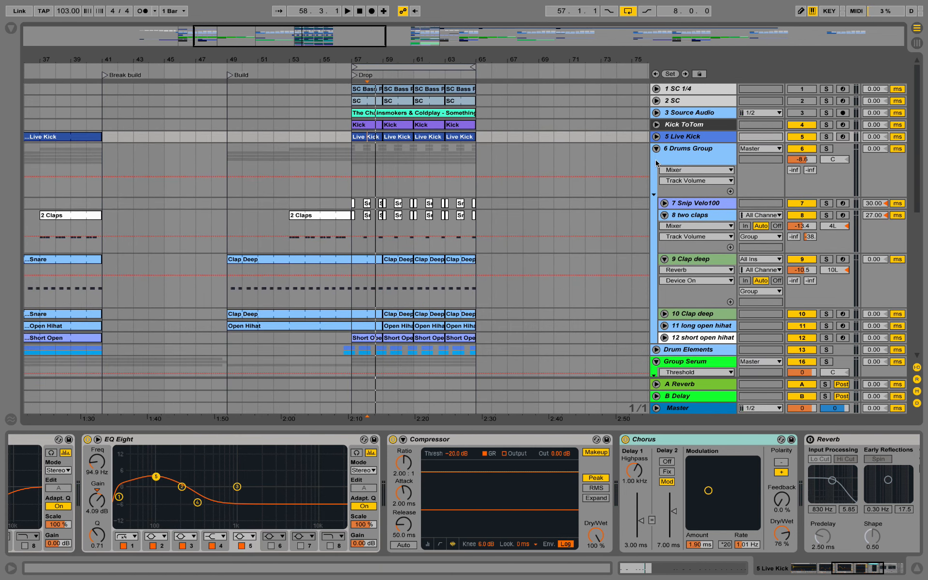
click(656, 150)
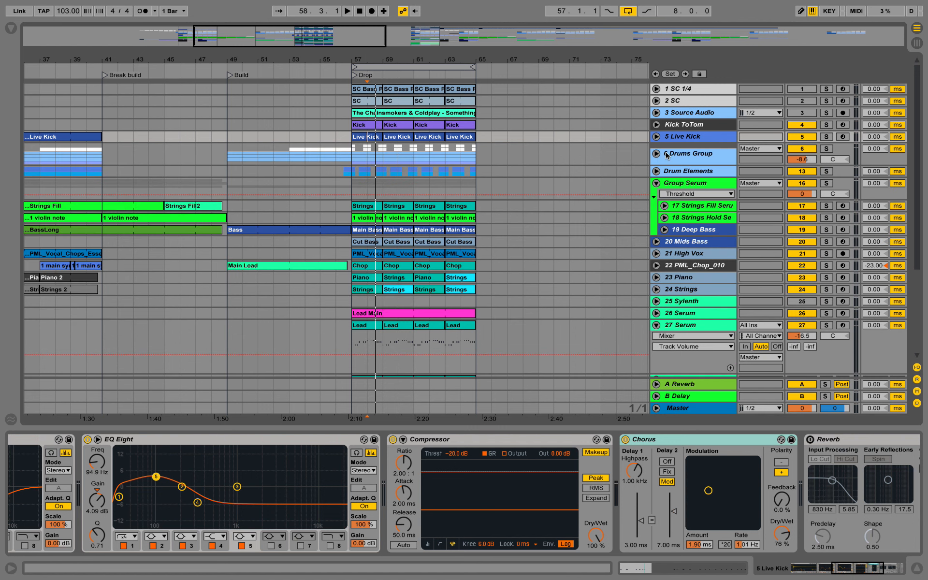
Step: Show the devices of 23 Piano with its instrument rack expanded, and play the full drop from bar 58
click(704, 283)
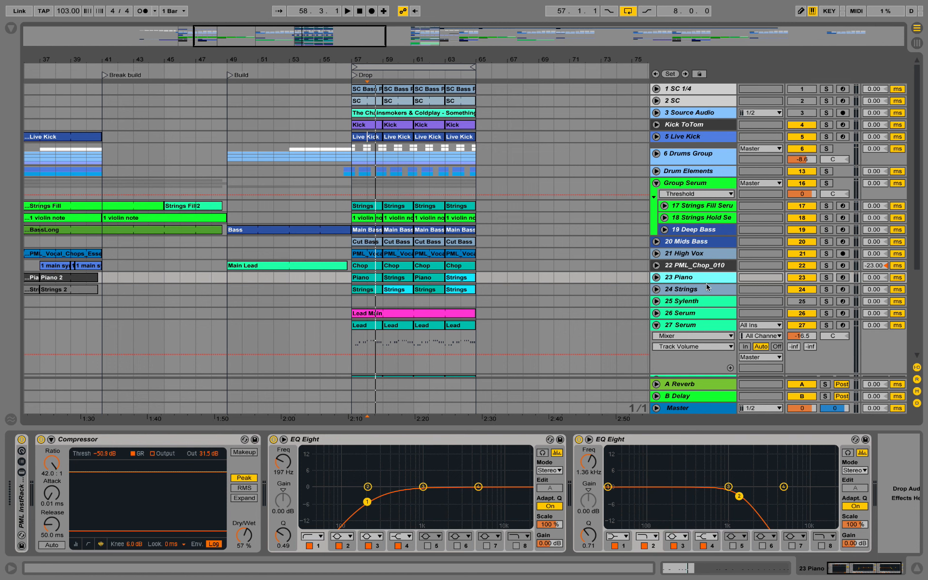
double_click(19, 507)
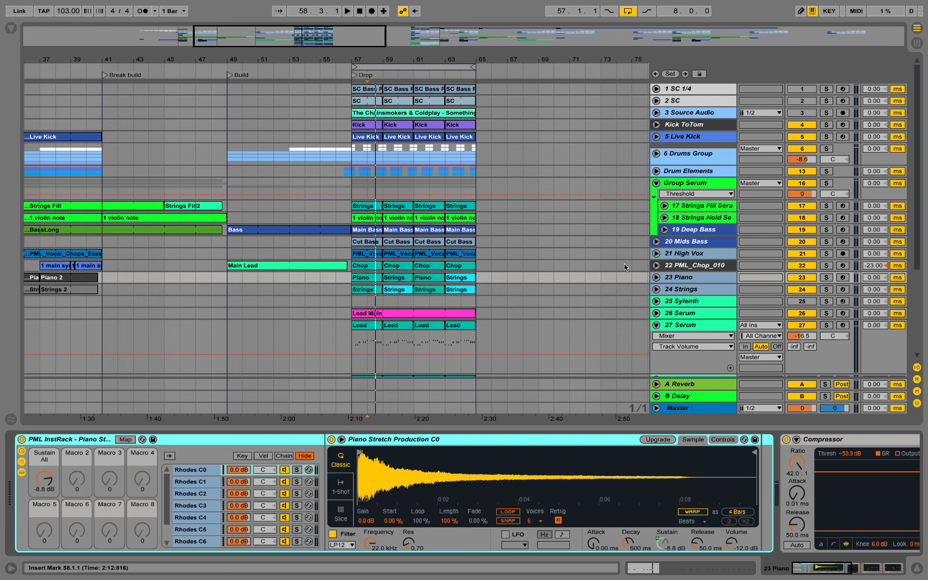
key(space)
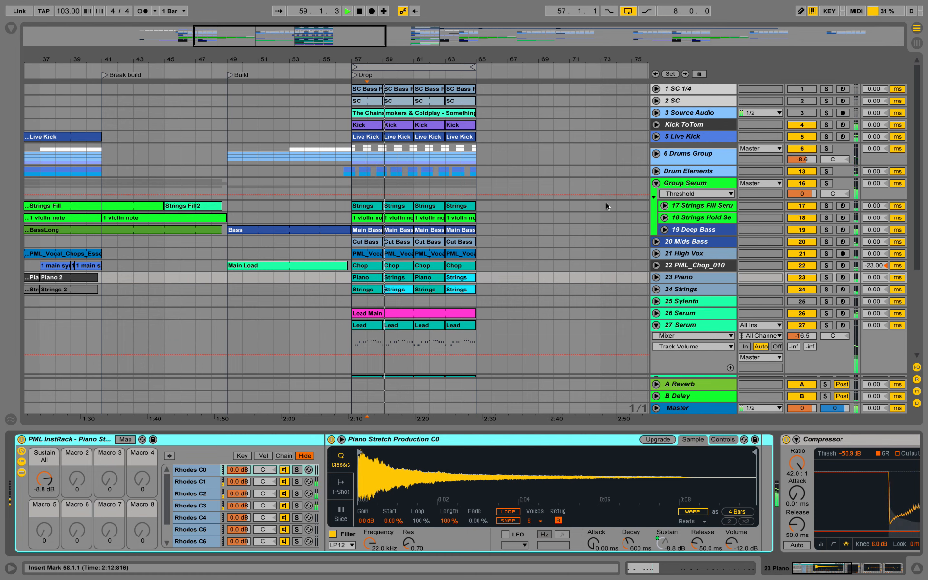
mouse_move(431, 62)
mouse_down()
mouse_move(431, 92)
mouse_move(437, 66)
mouse_up()
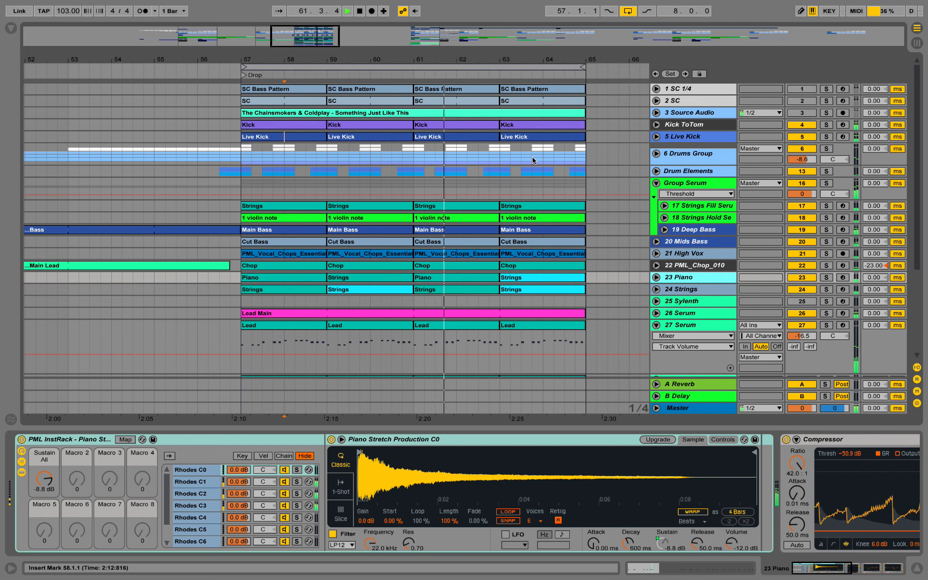
Step: Fold the 27 Serum and 28 Serum tracks during playback and stop the drop
click(656, 325)
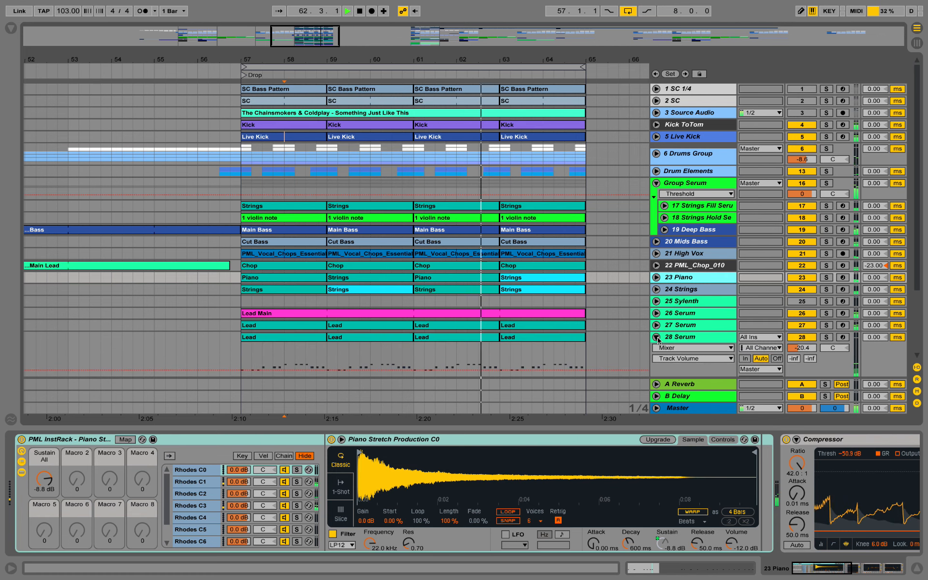
click(658, 338)
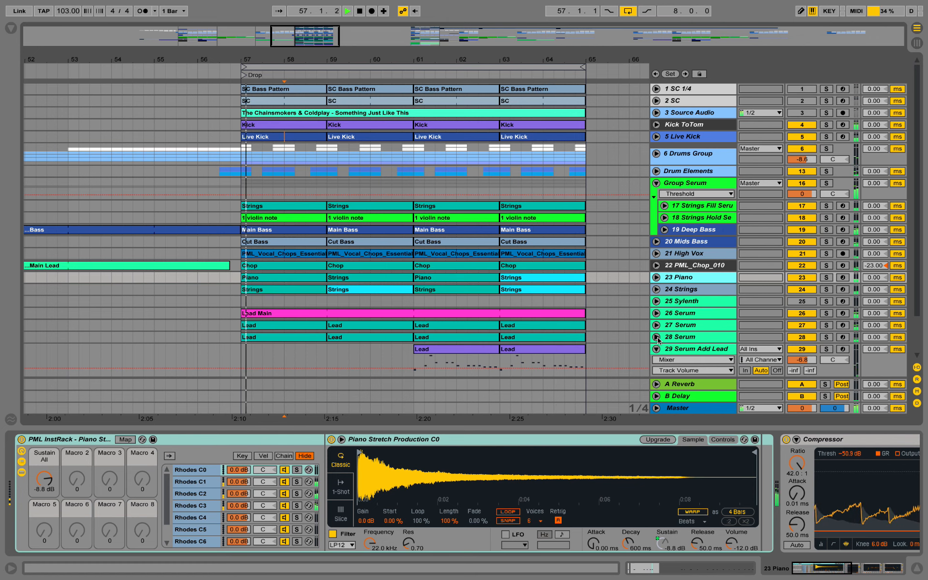
key(space)
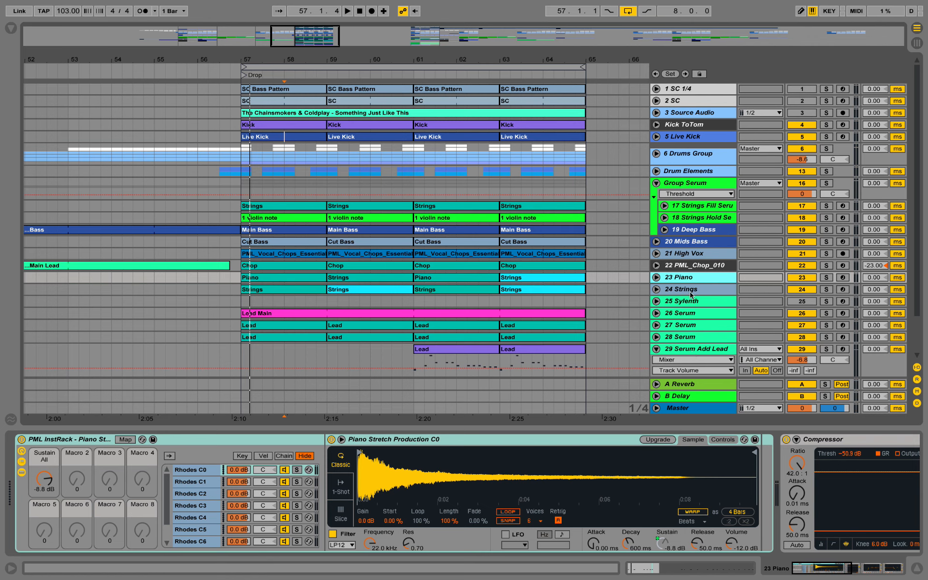
Step: Unfold 22 PML_Chop_010 with its devices shown, unfold 21 High Vox, and play the chop track soloed
click(683, 265)
click(657, 265)
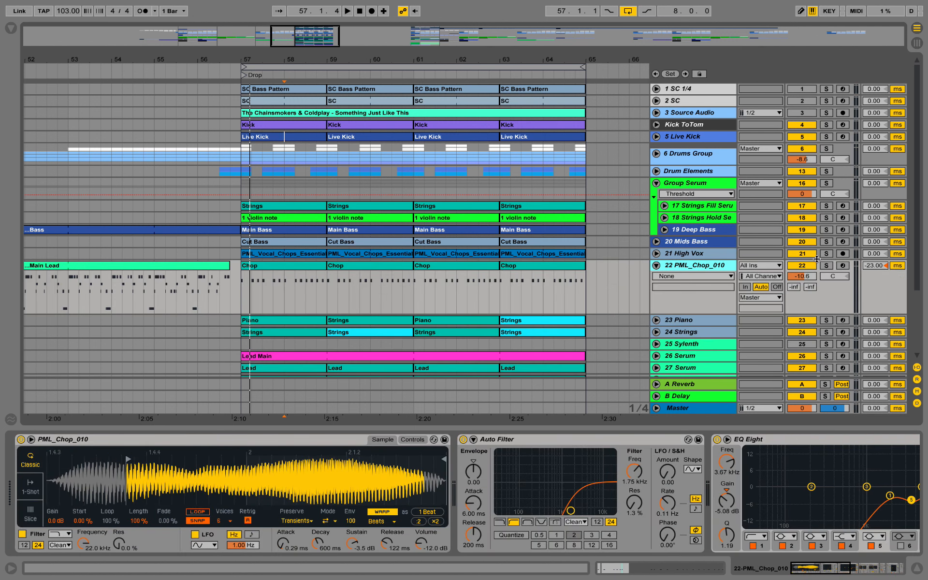
click(656, 254)
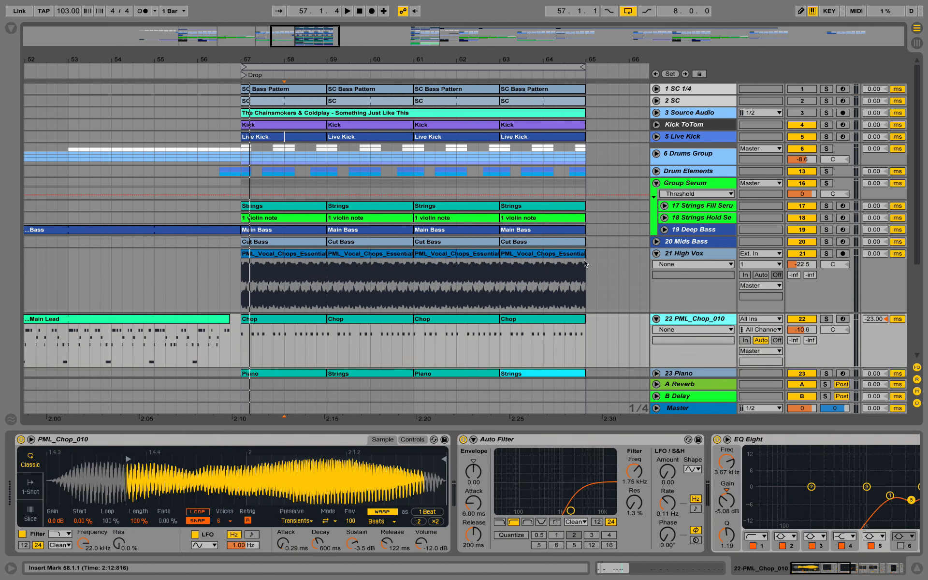
scroll(585, 262, down, 1)
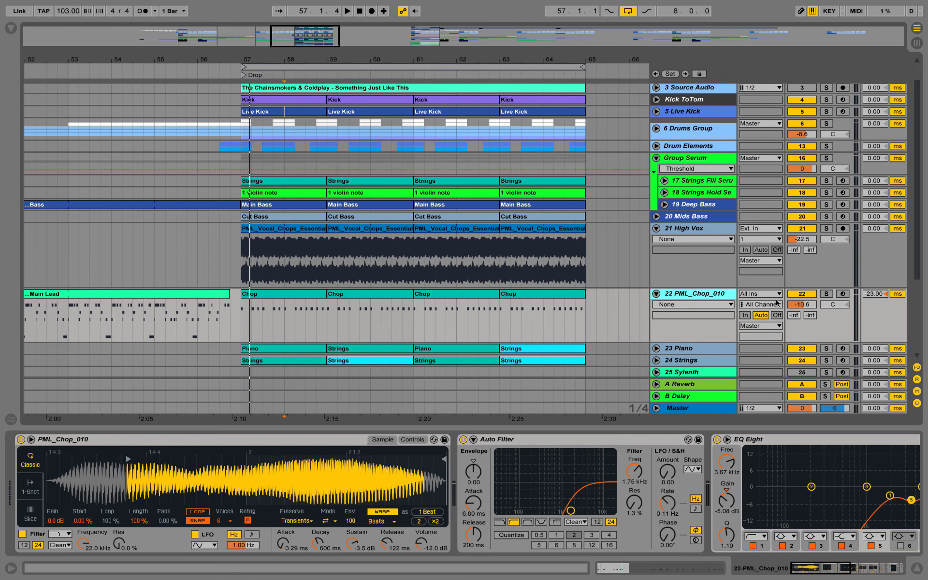
click(826, 294)
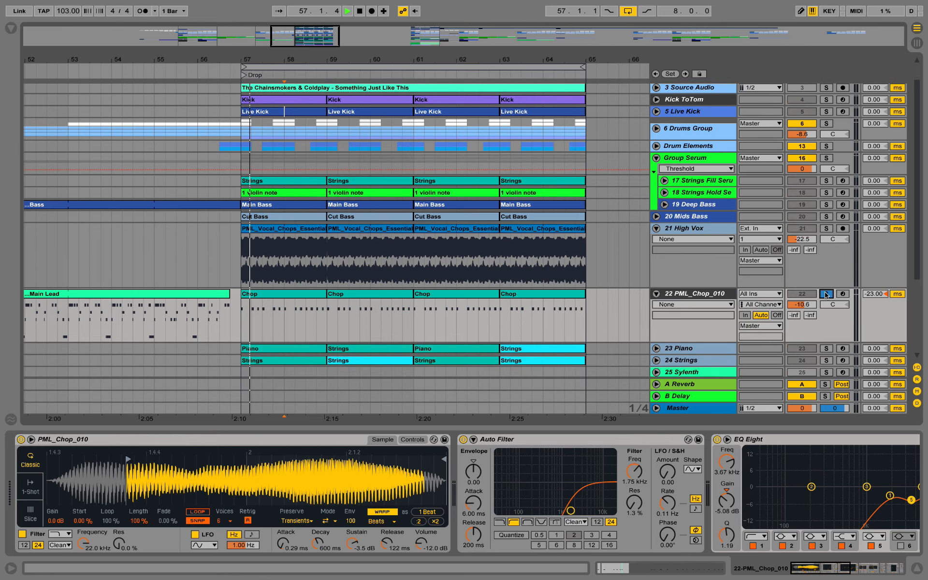
key(space)
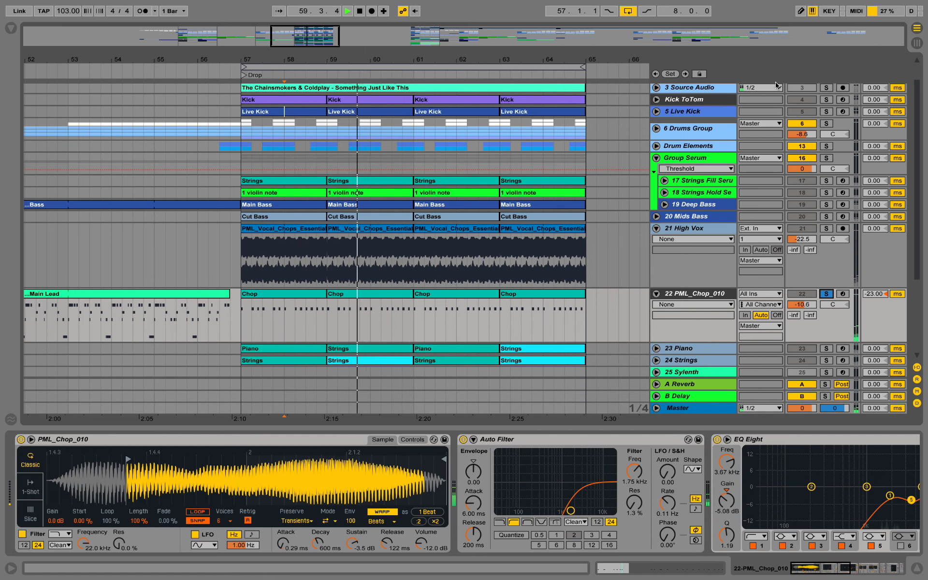
Step: Add 17 Strings Fill, 18 Strings Hold, 21 High Vox, 23 Piano and 24 Strings to the solo one by one while listening
click(828, 185)
super+click(827, 181)
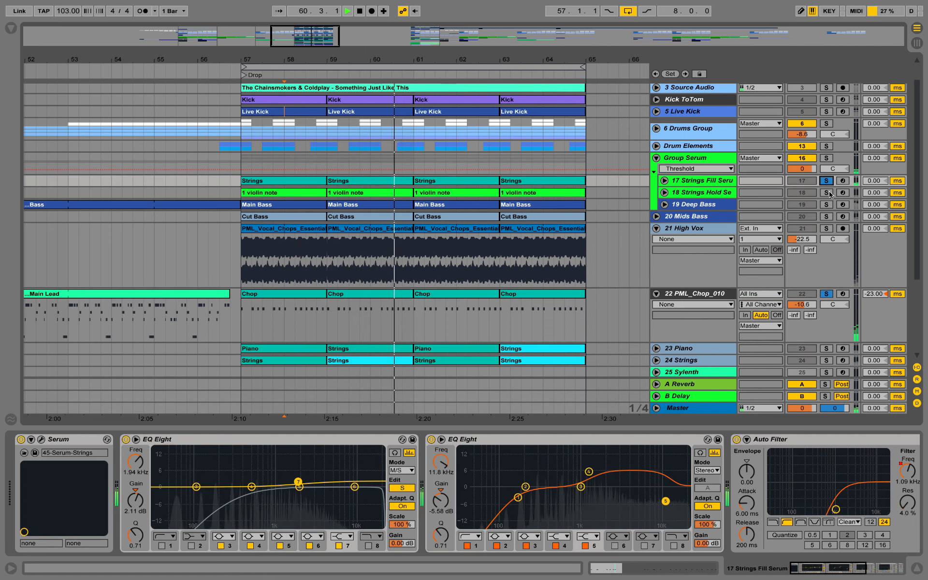
super+click(826, 192)
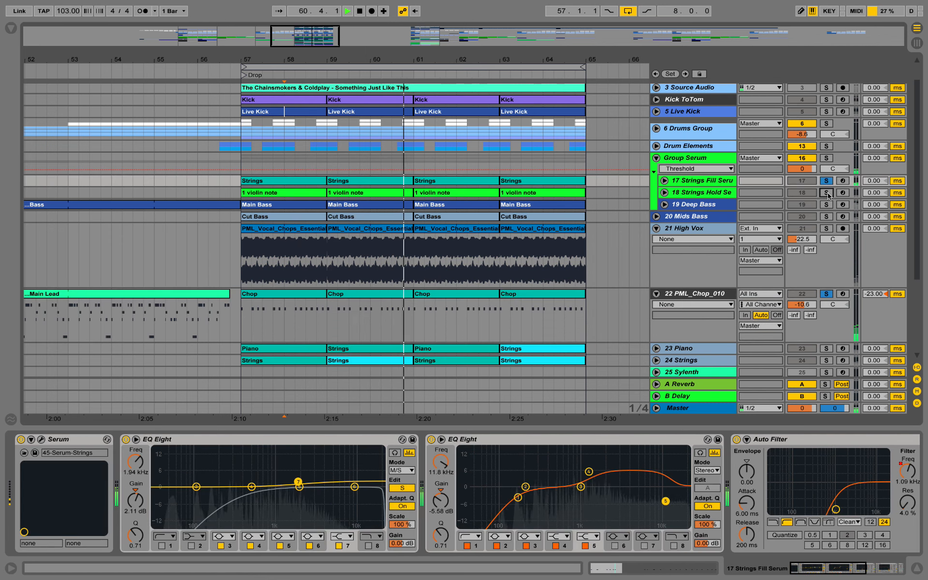
super+click(826, 228)
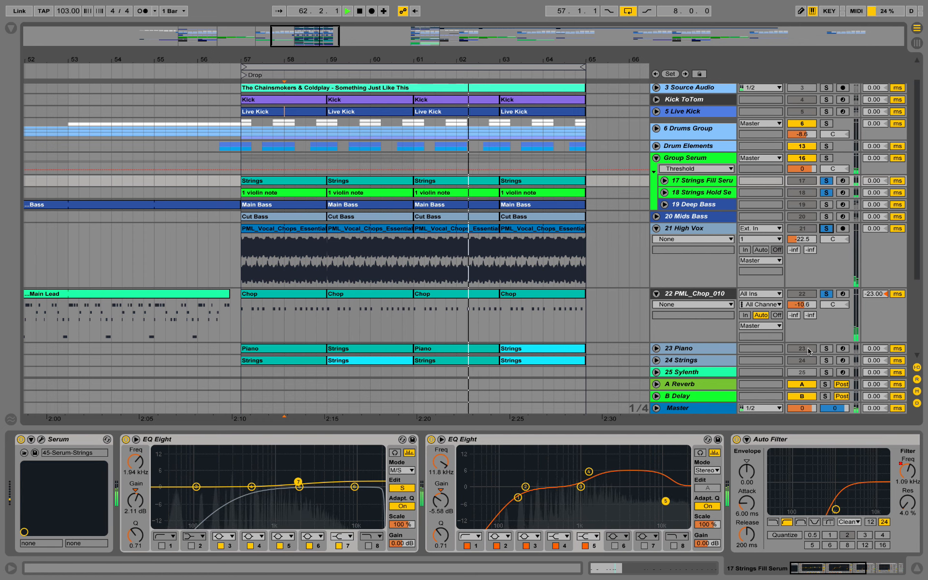
super+click(827, 348)
super+click(827, 360)
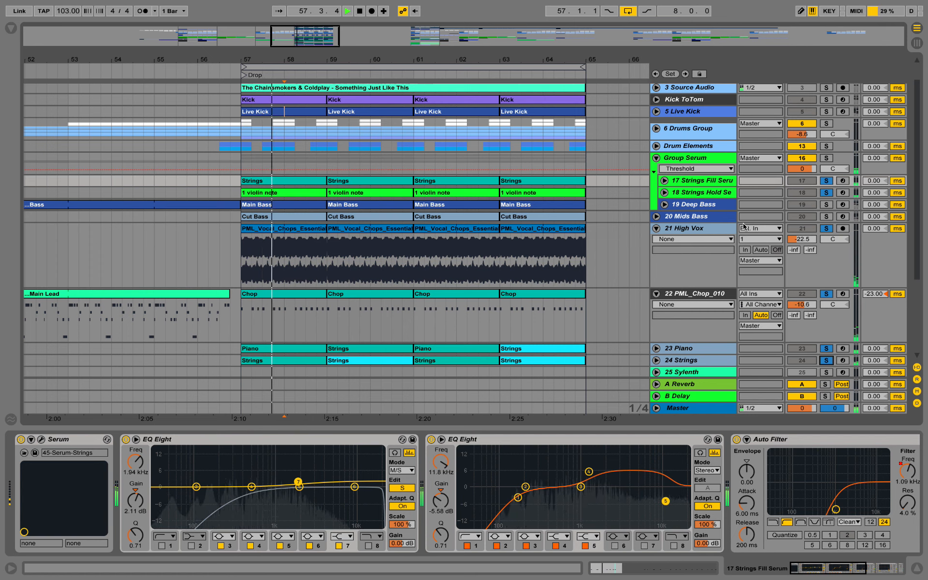
key(space)
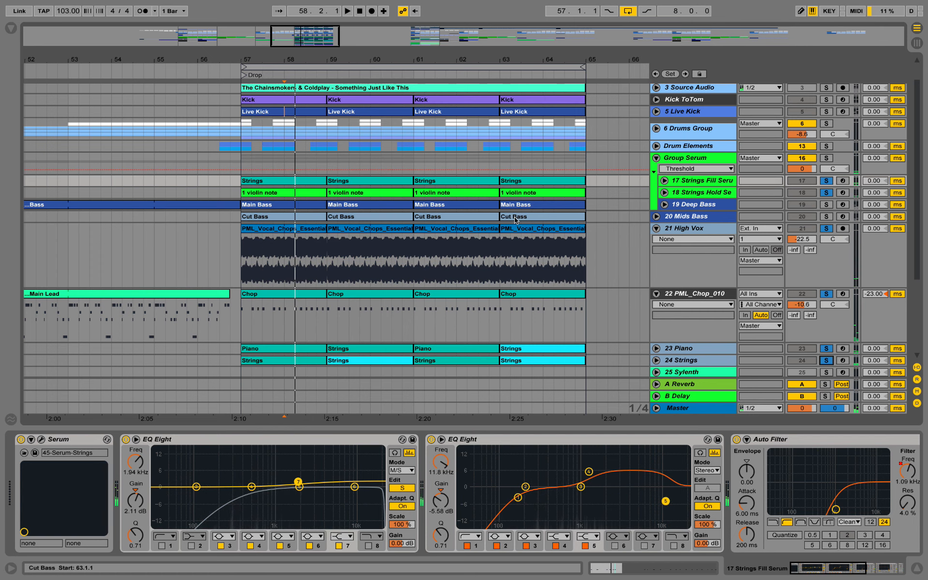